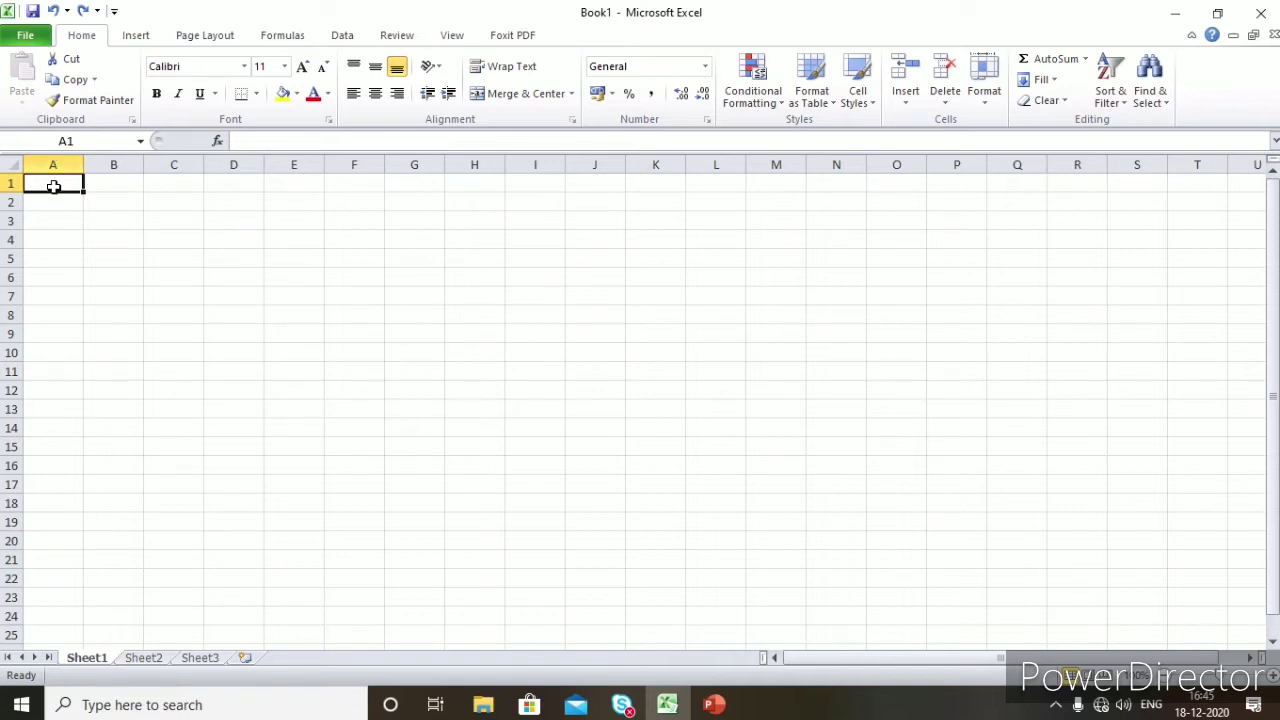
Enter the column headers "first no", "sec no." and "total" in cells A1 to C1.
{"action": "left_click", "coordinate": [125, 187]}
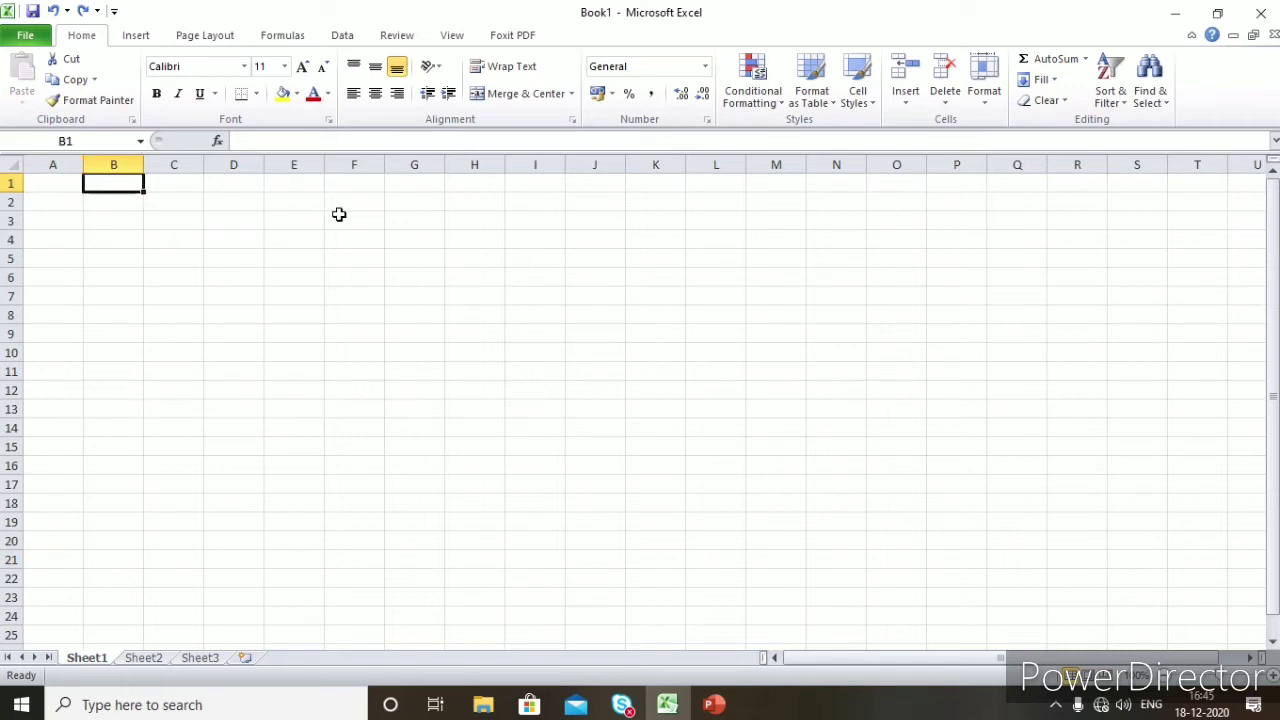
{"action": "left_click", "coordinate": [50, 188]}
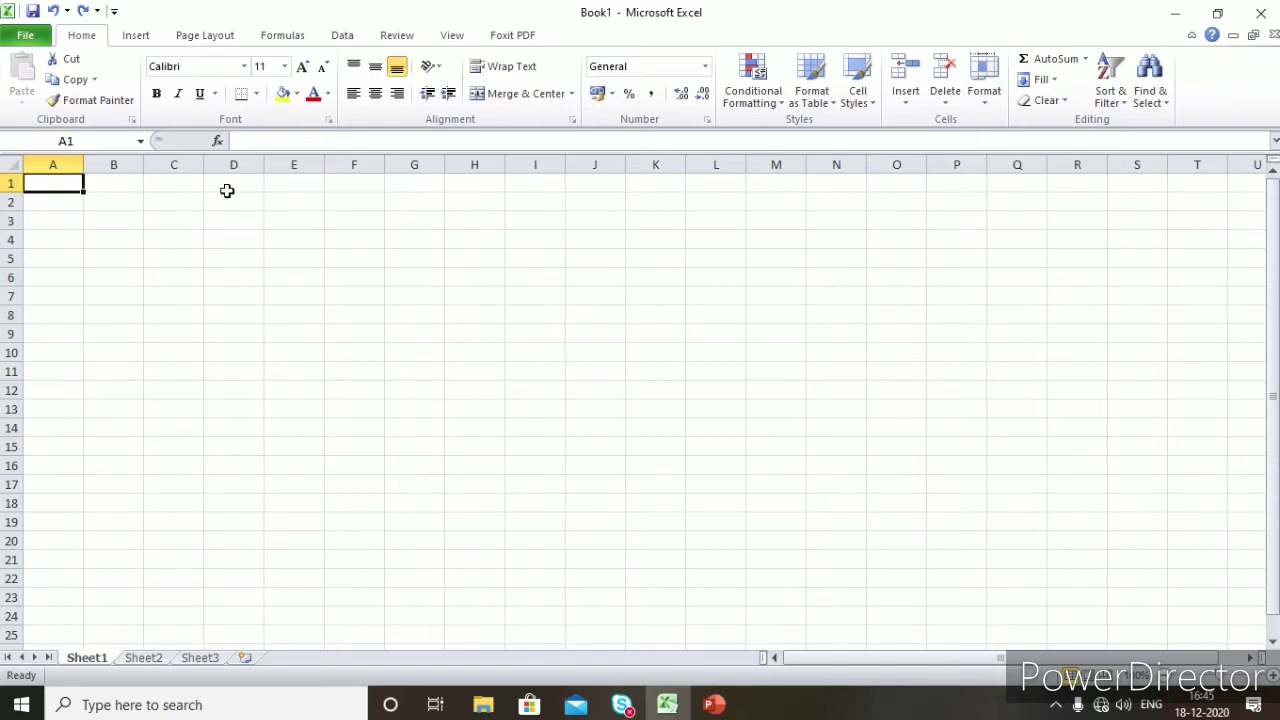
{"action": "type", "text": "firs"}
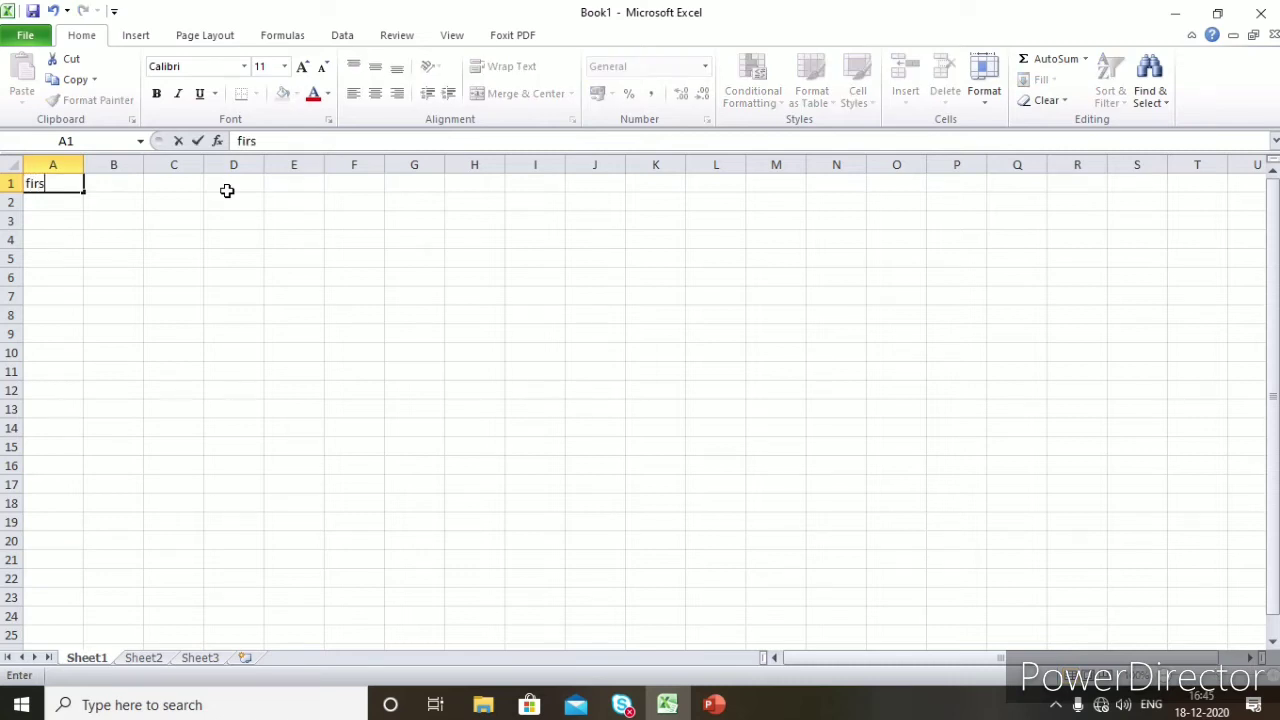
{"action": "type", "text": "t no"}
{"action": "key", "text": "Tab"}
{"action": "type", "text": "s"}
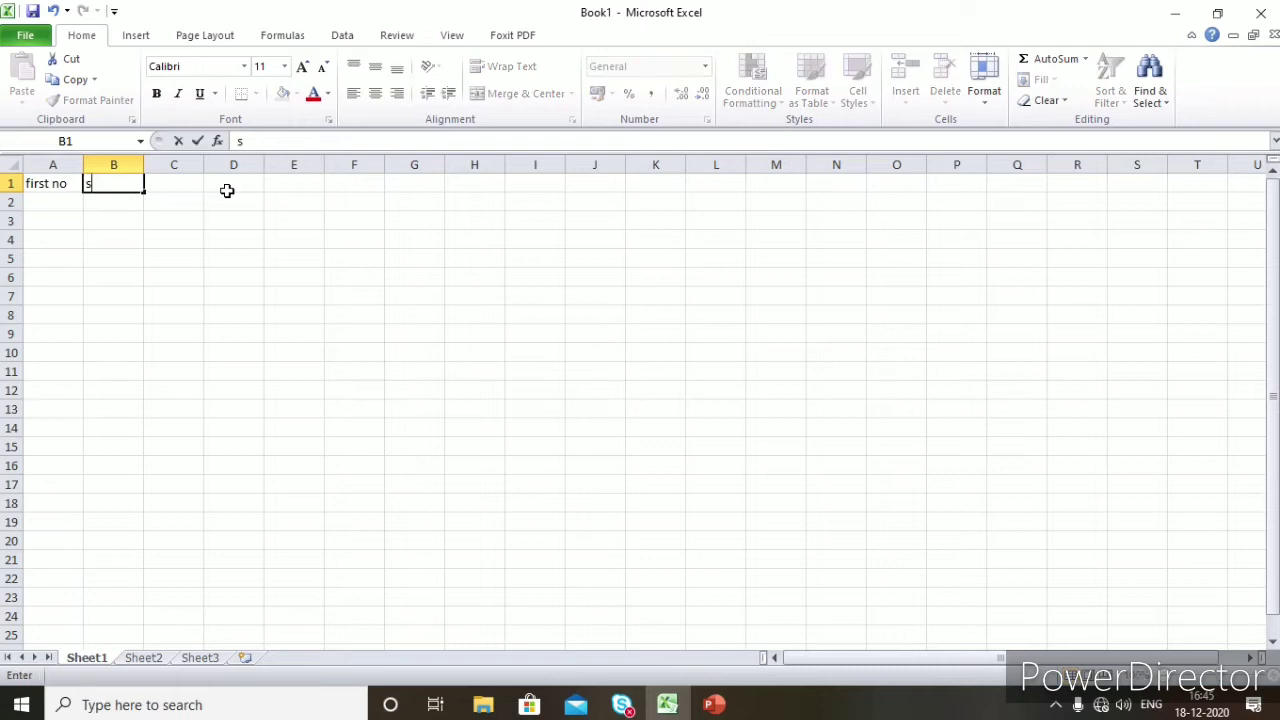
{"action": "type", "text": "ec no."}
{"action": "key", "text": "Tab"}
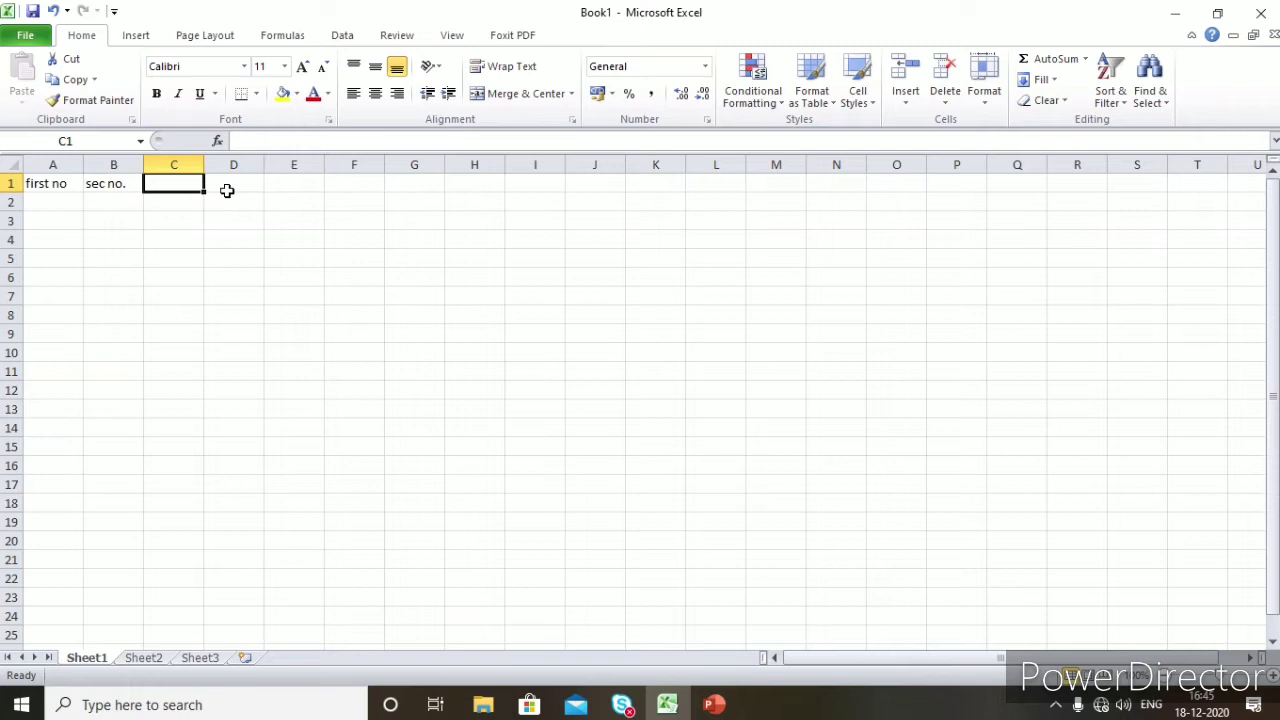
{"action": "type", "text": "tot"}
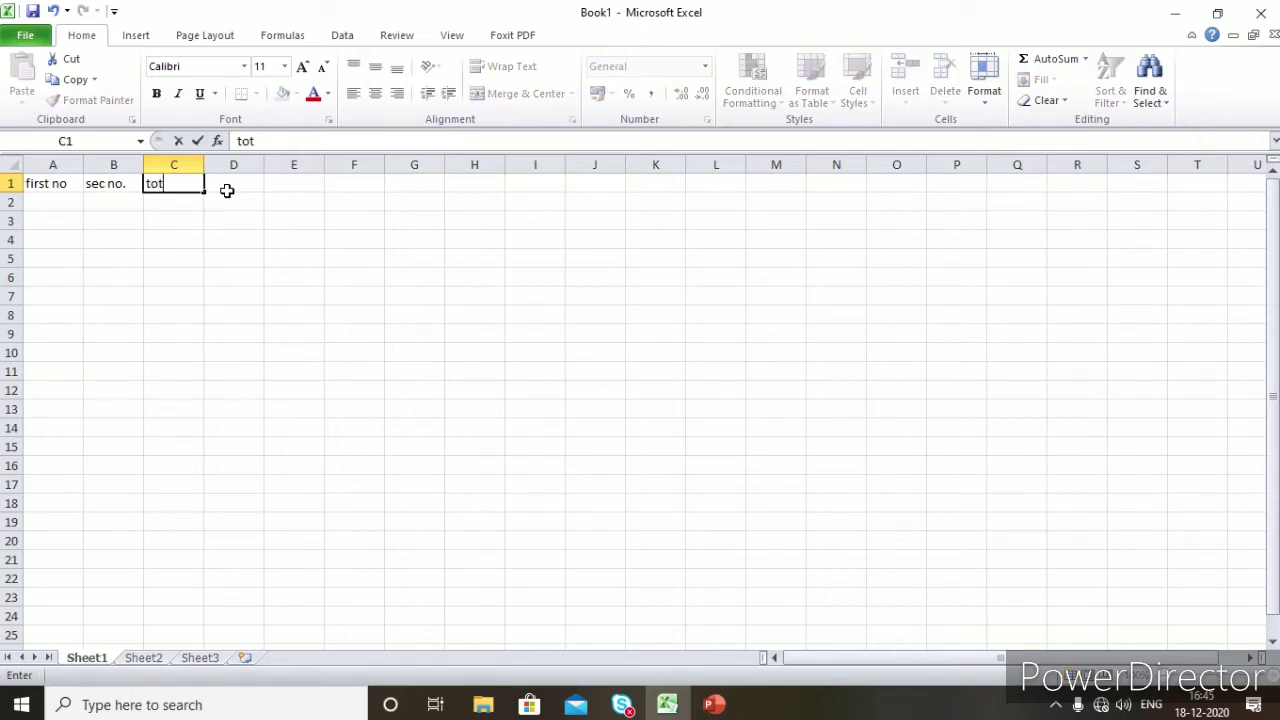
{"action": "type", "text": "al"}
{"action": "key", "text": "Return"}
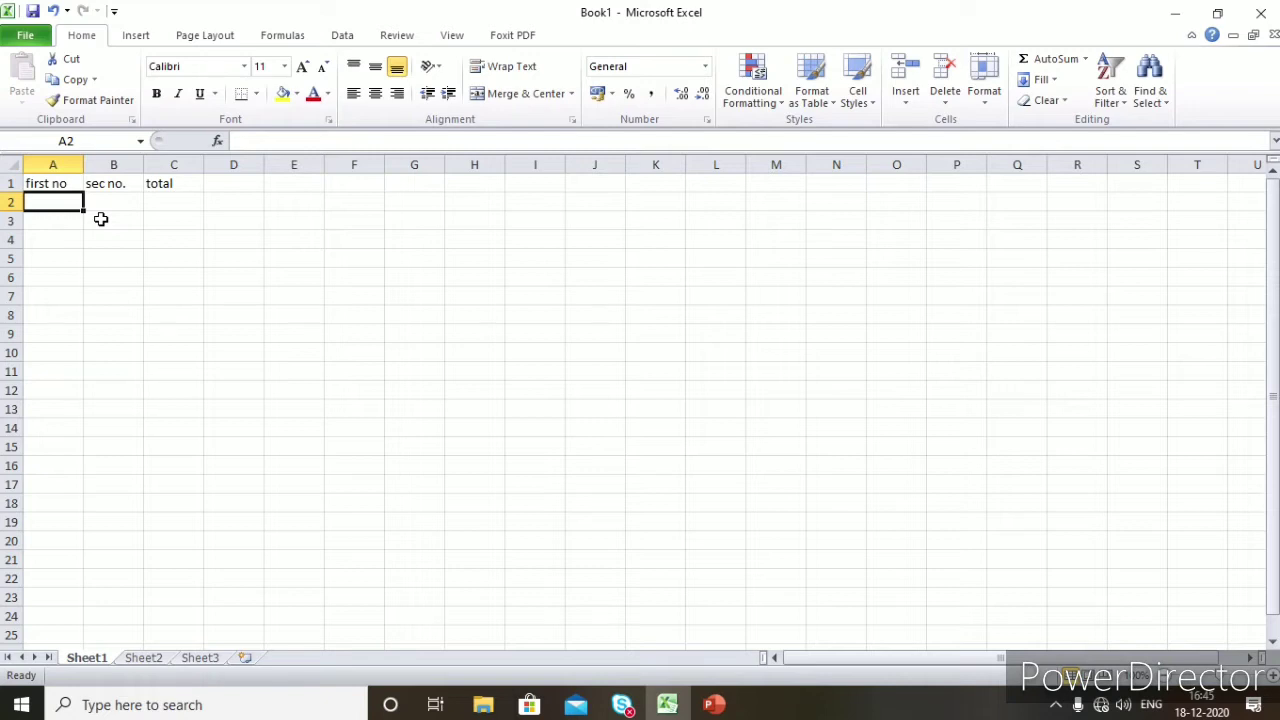
Enter 2 in cell A2 and 5 in cell B2 as the first pair of numbers.
{"action": "type", "text": "2"}
{"action": "key", "text": "Tab"}
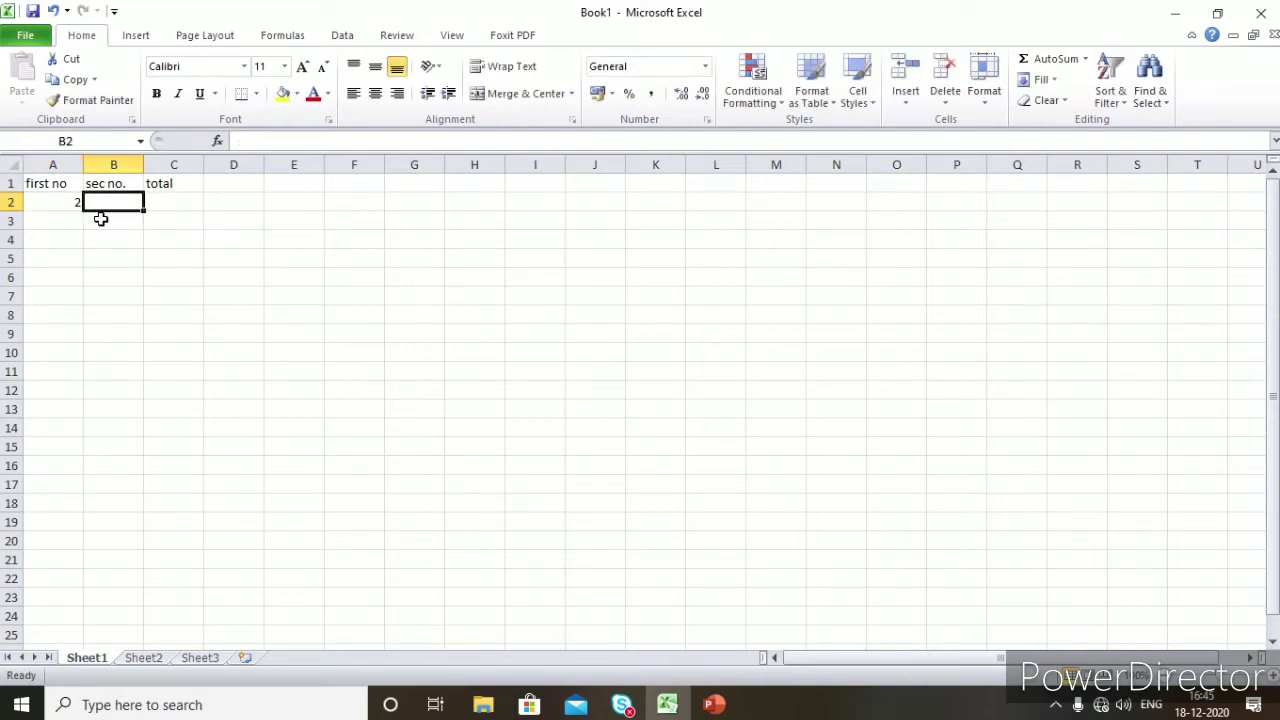
{"action": "type", "text": "5"}
{"action": "key", "text": "Tab"}
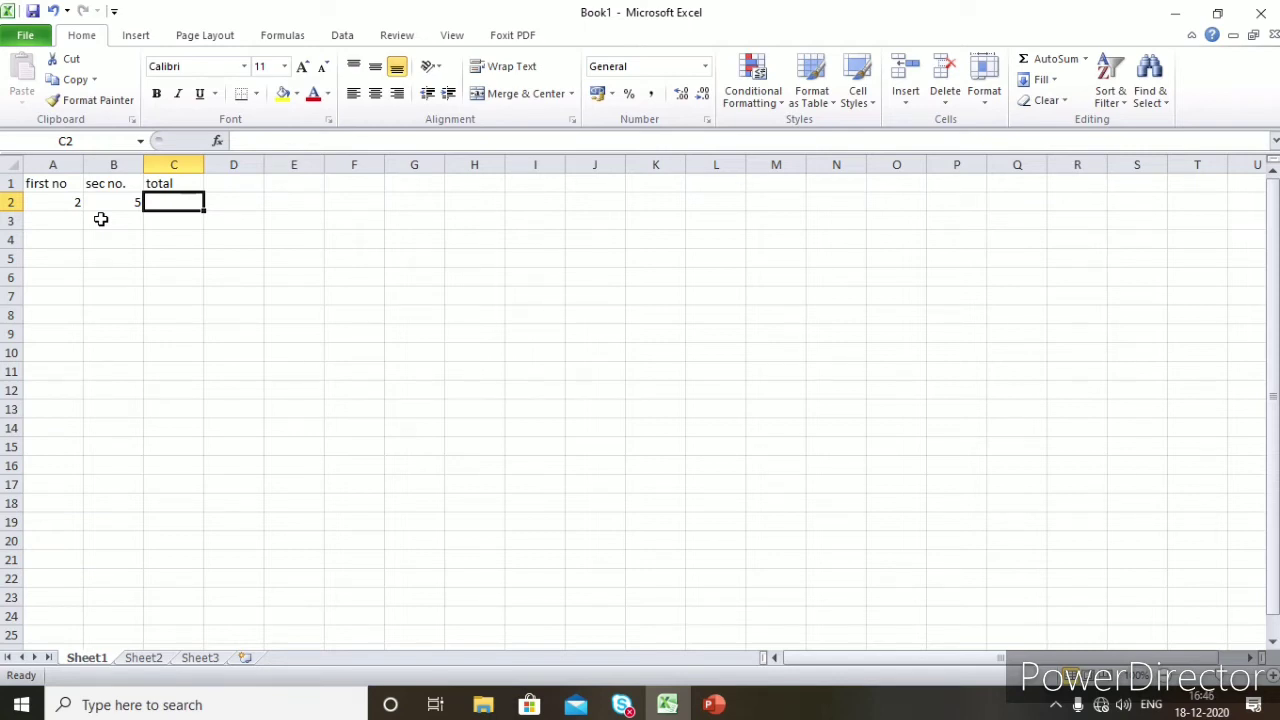
Enter the formula =A2+B2 in cell C2 to add the first row's two numbers.
{"action": "left_click", "coordinate": [258, 141]}
{"action": "type", "text": "="}
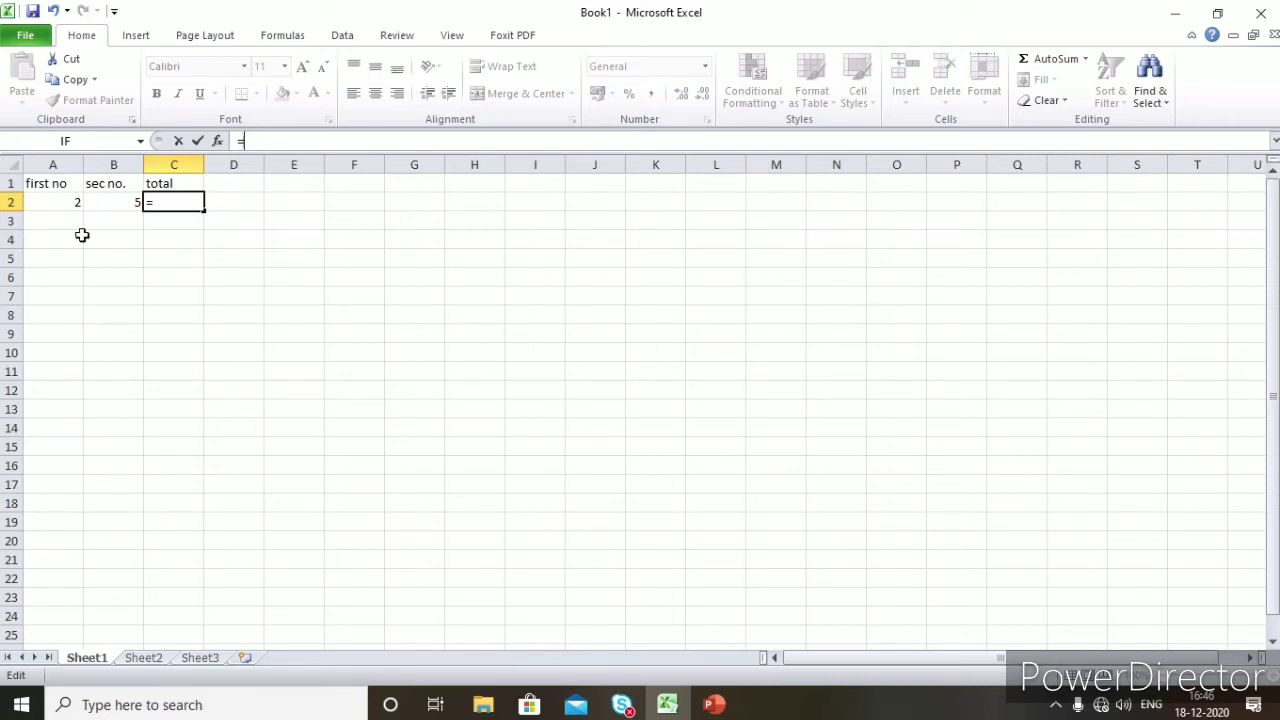
{"action": "left_click", "coordinate": [65, 203]}
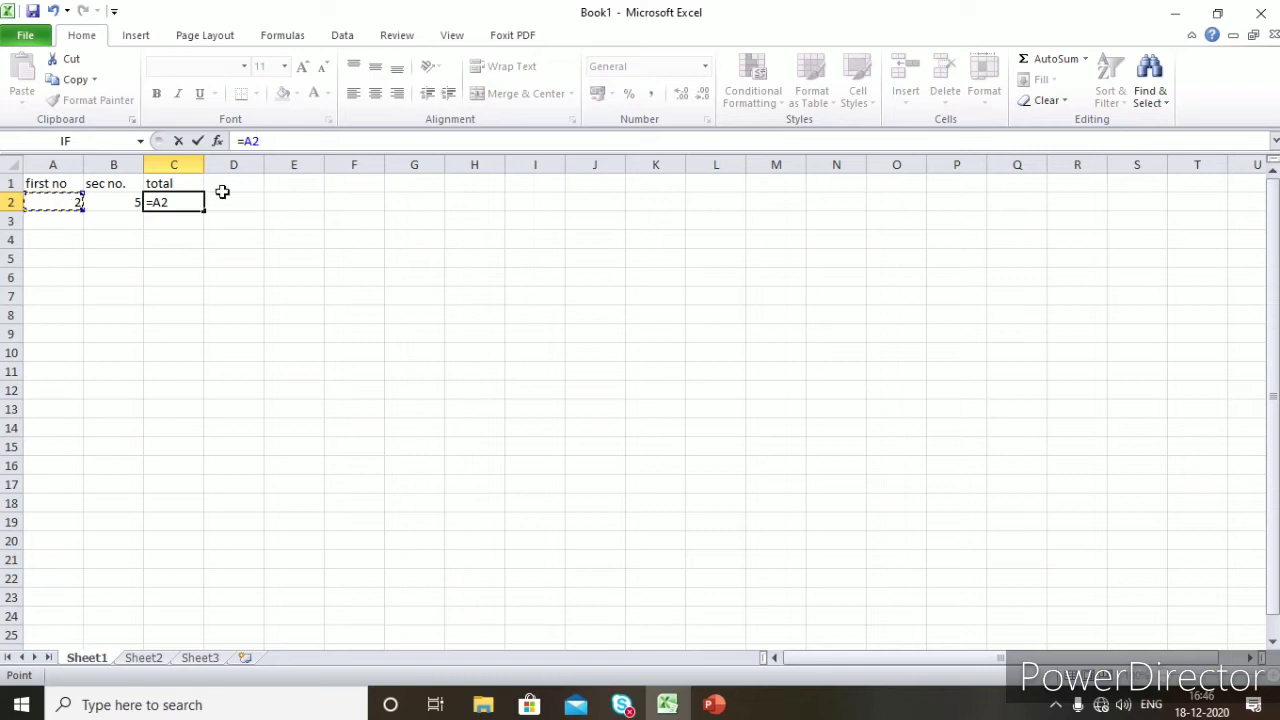
{"action": "type", "text": "+"}
{"action": "left_click", "coordinate": [117, 210]}
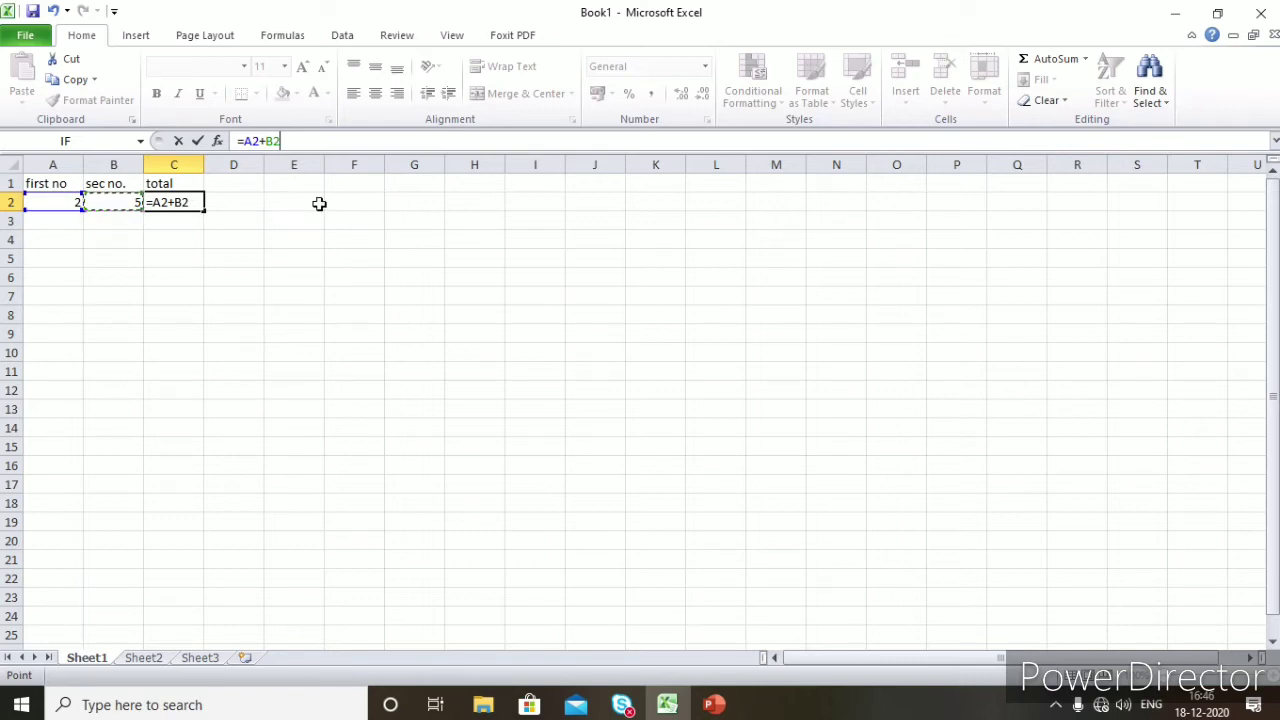
{"action": "key", "text": "Return"}
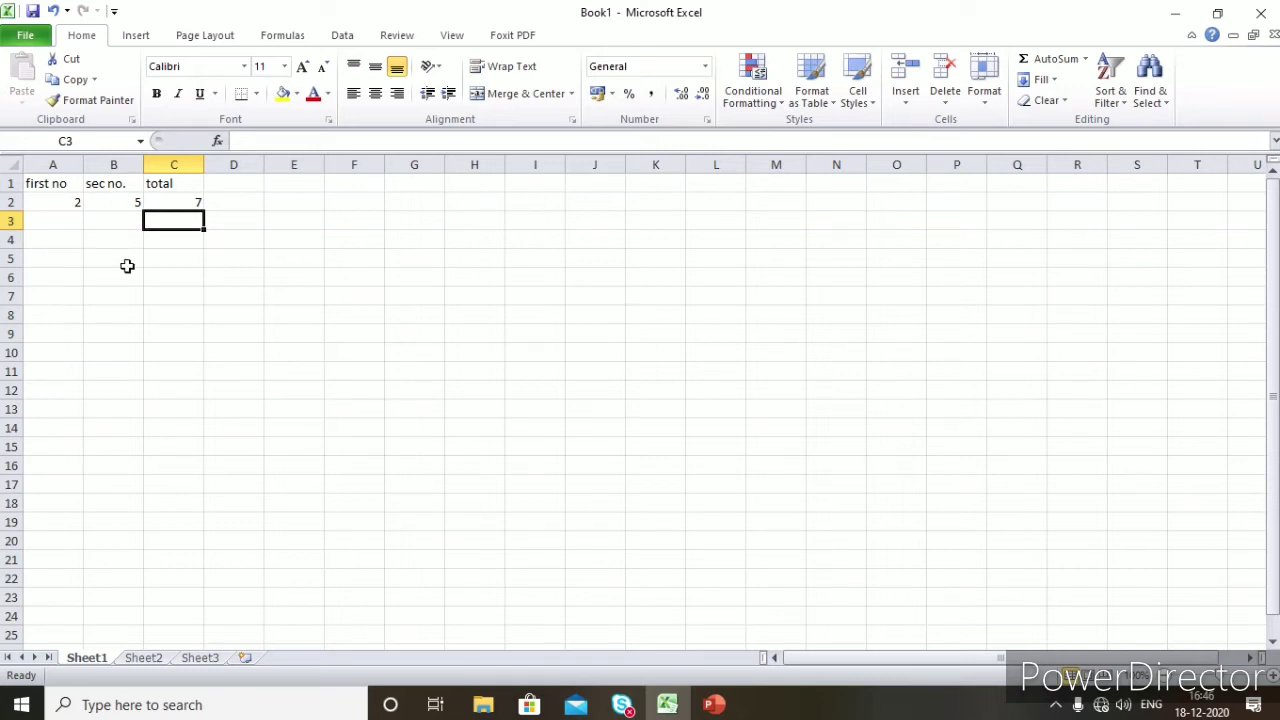
Fill the "first no" column with 4, 5 and 7 in cells A3 to A5.
{"action": "left_click", "coordinate": [58, 222]}
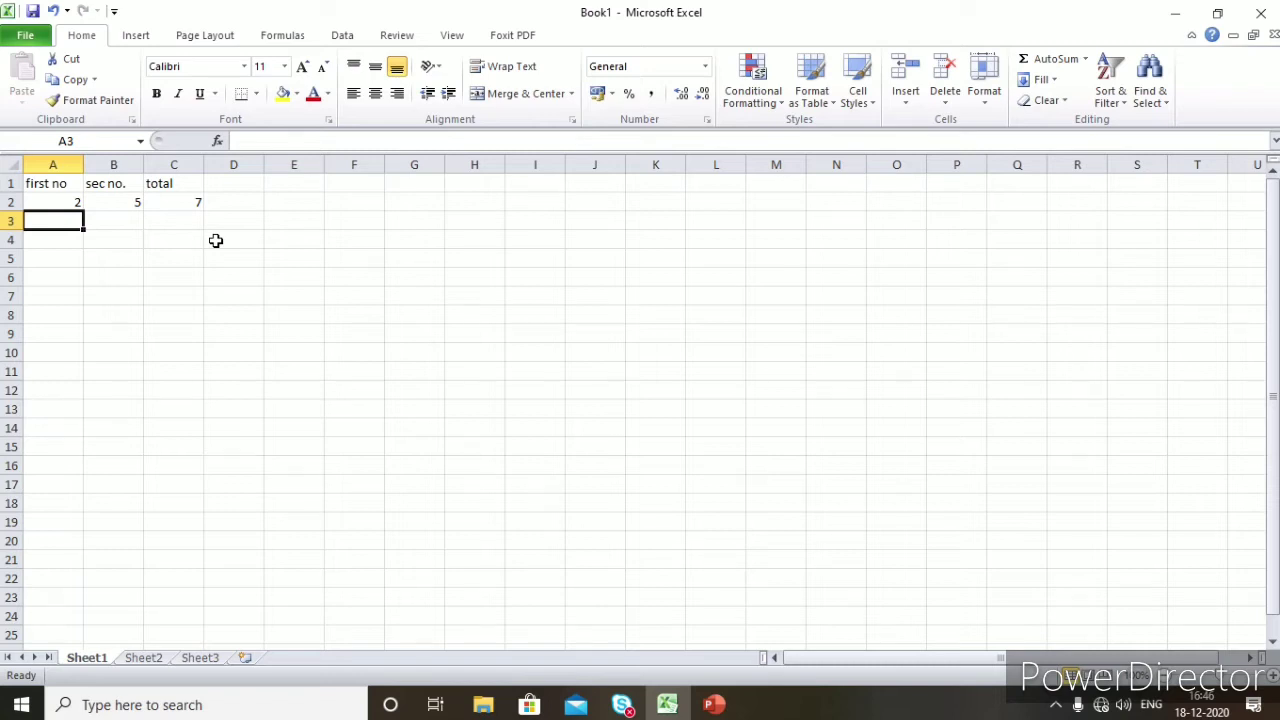
{"action": "type", "text": "4"}
{"action": "key", "text": "Return"}
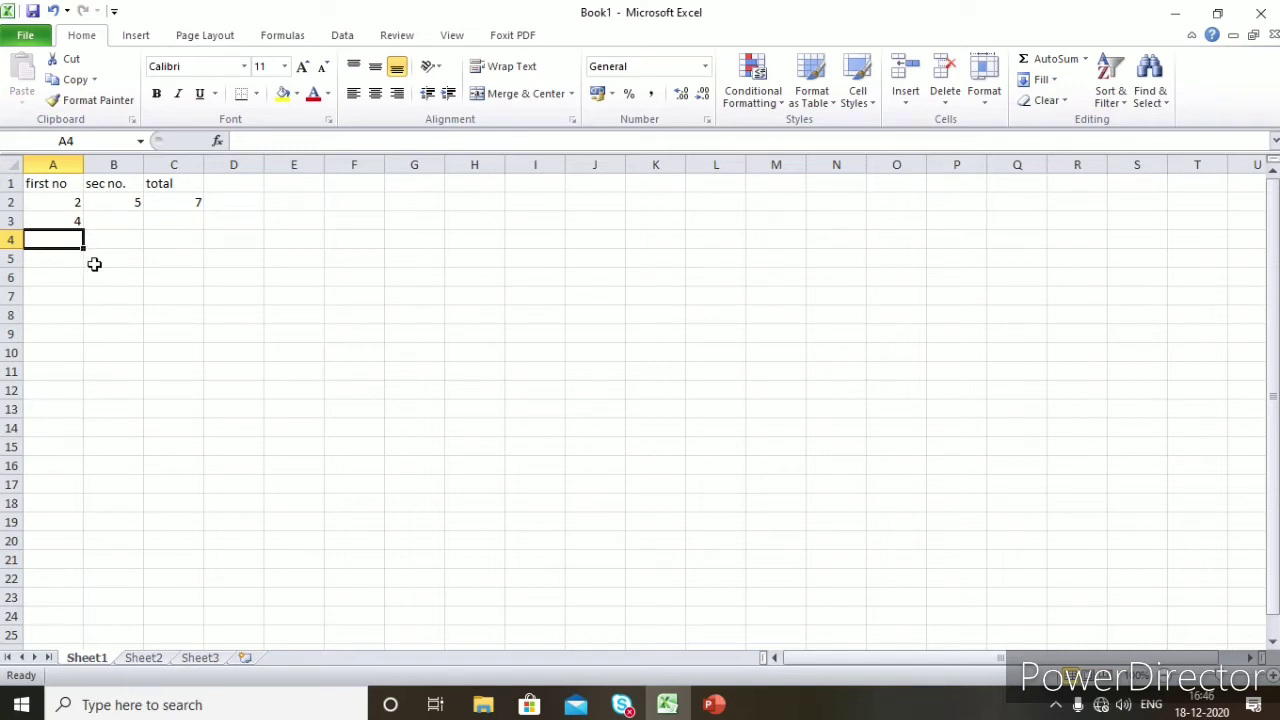
{"action": "type", "text": "5"}
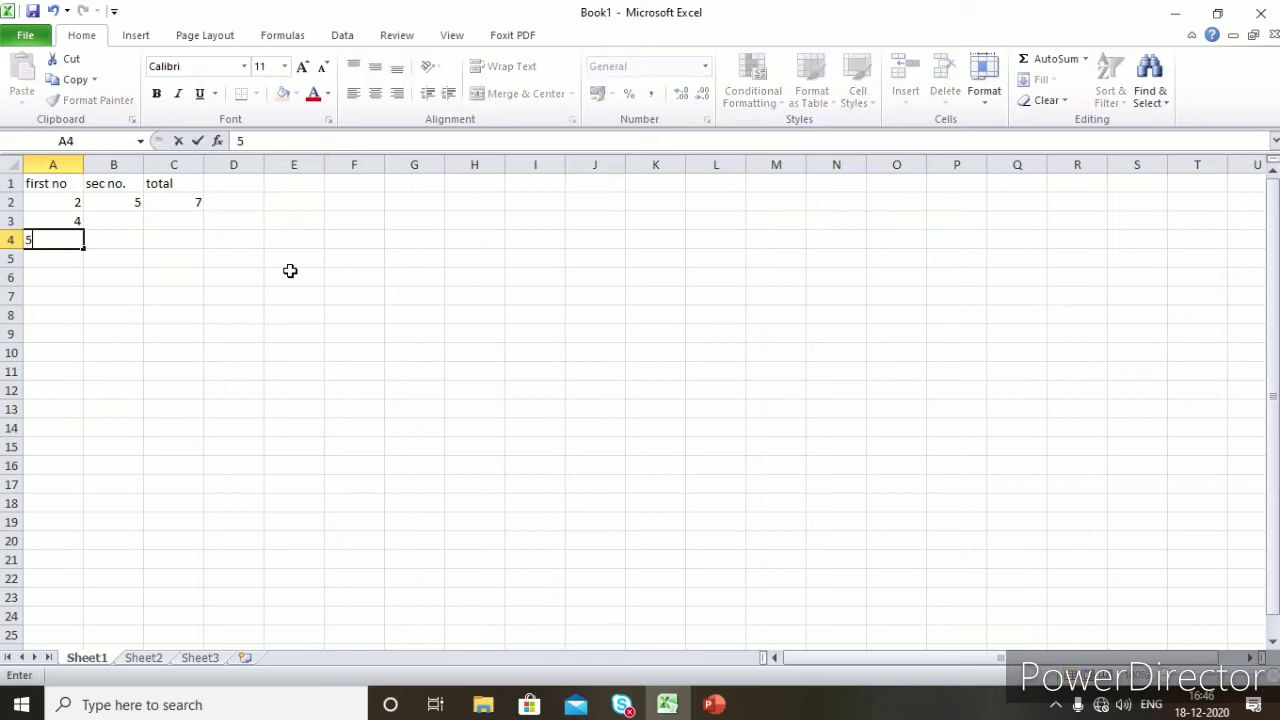
{"action": "key", "text": "Return"}
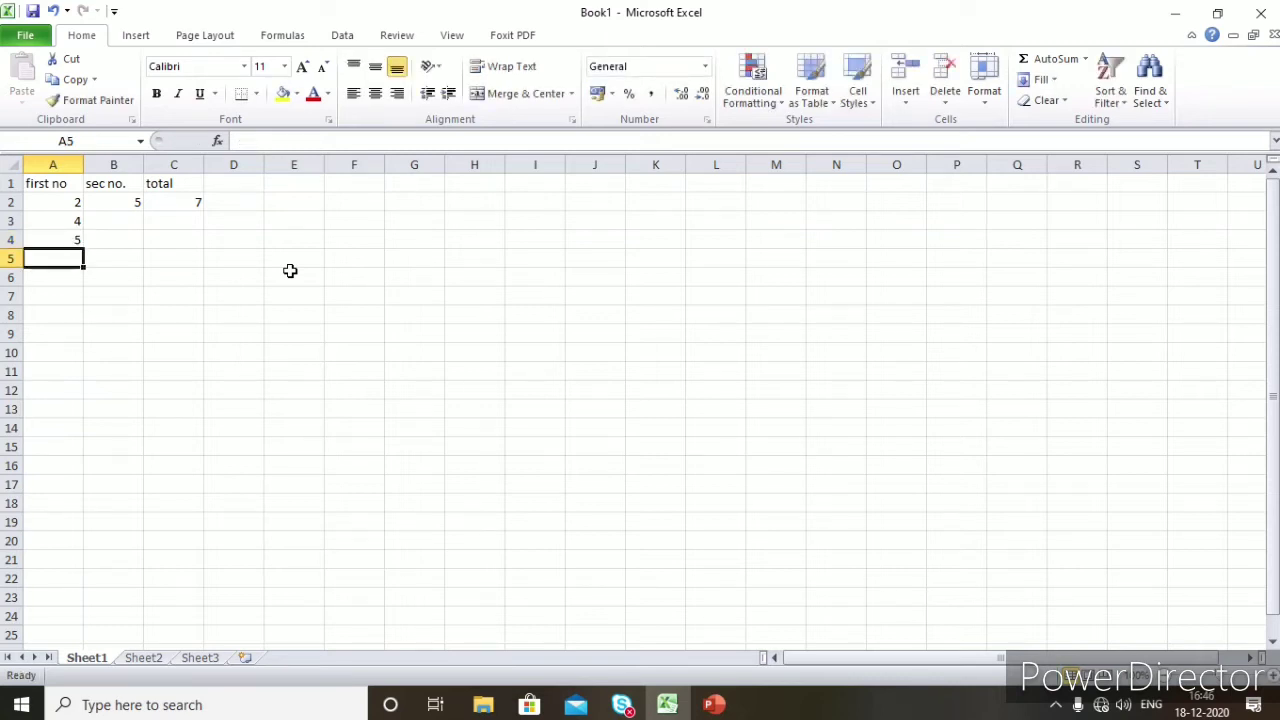
{"action": "type", "text": "7"}
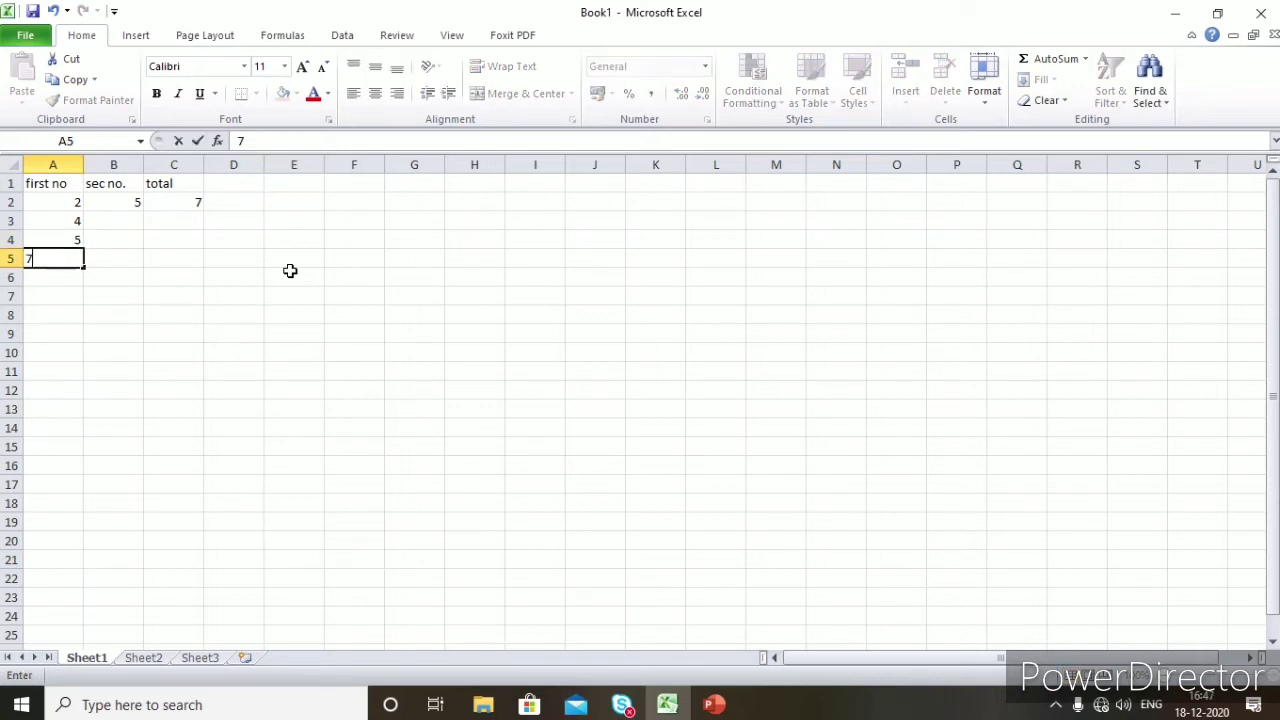
{"action": "key", "text": "Return"}
Fill the "sec no." column with 8, 5 and 8 in cells B3 to B5.
{"action": "key", "text": "Right"}
{"action": "key", "text": "Up"}
{"action": "key", "text": "Up"}
{"action": "key", "text": "Up"}
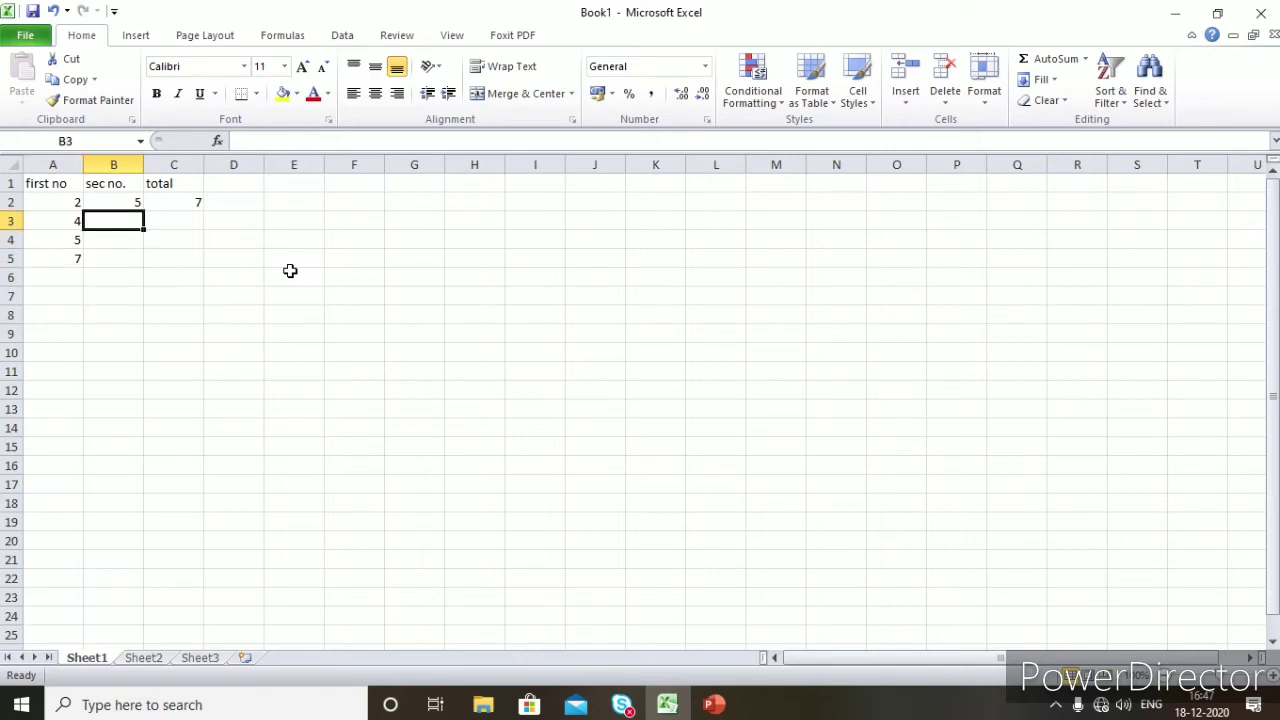
{"action": "type", "text": "8"}
{"action": "key", "text": "Return"}
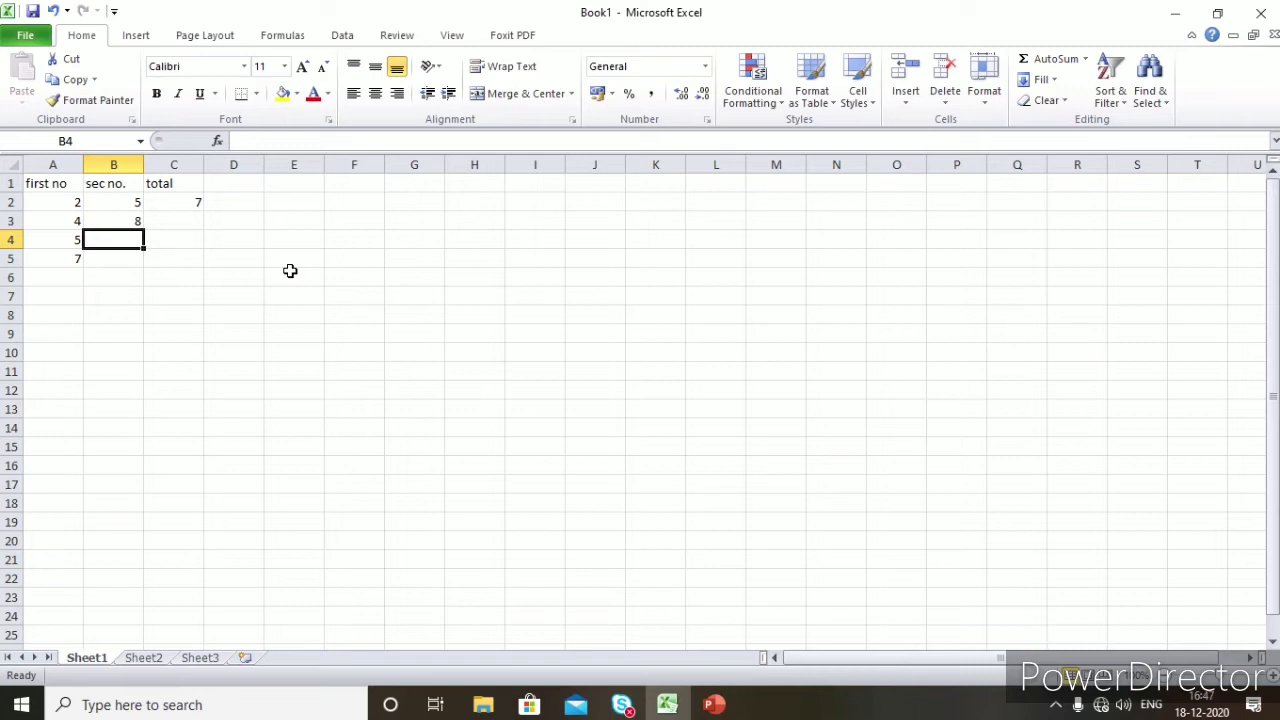
{"action": "type", "text": "5"}
{"action": "key", "text": "Return"}
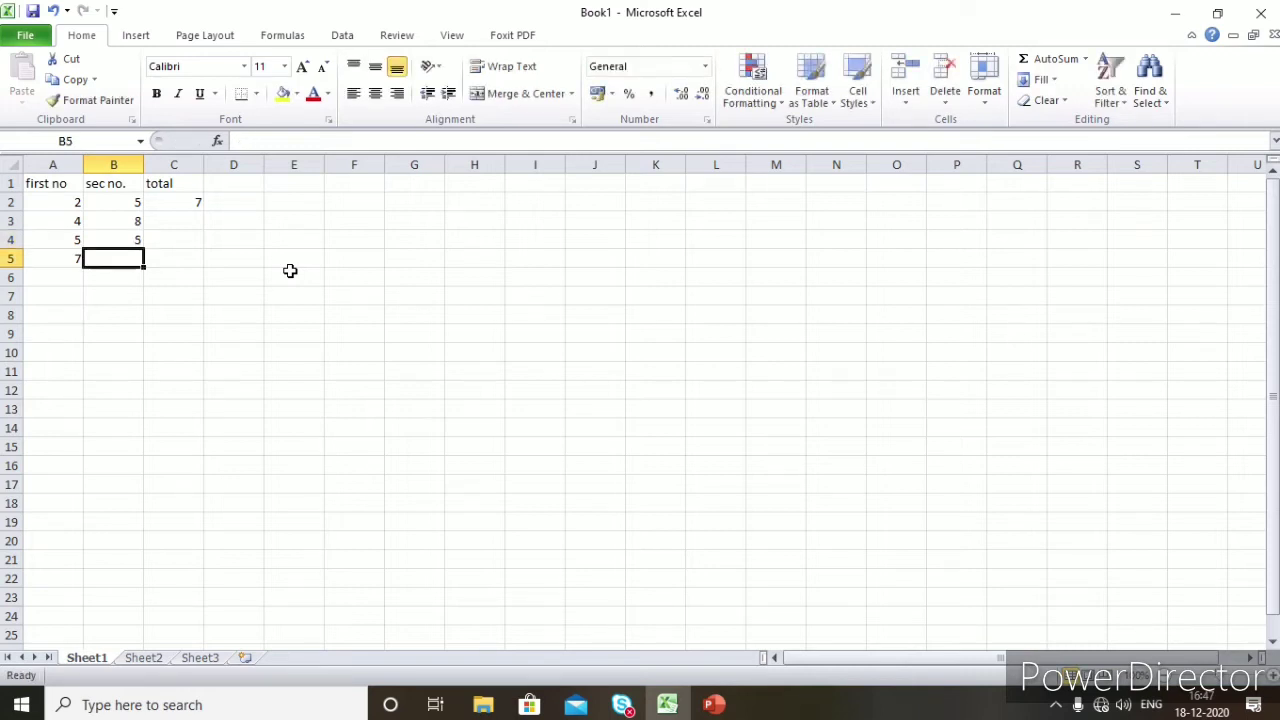
{"action": "type", "text": "8"}
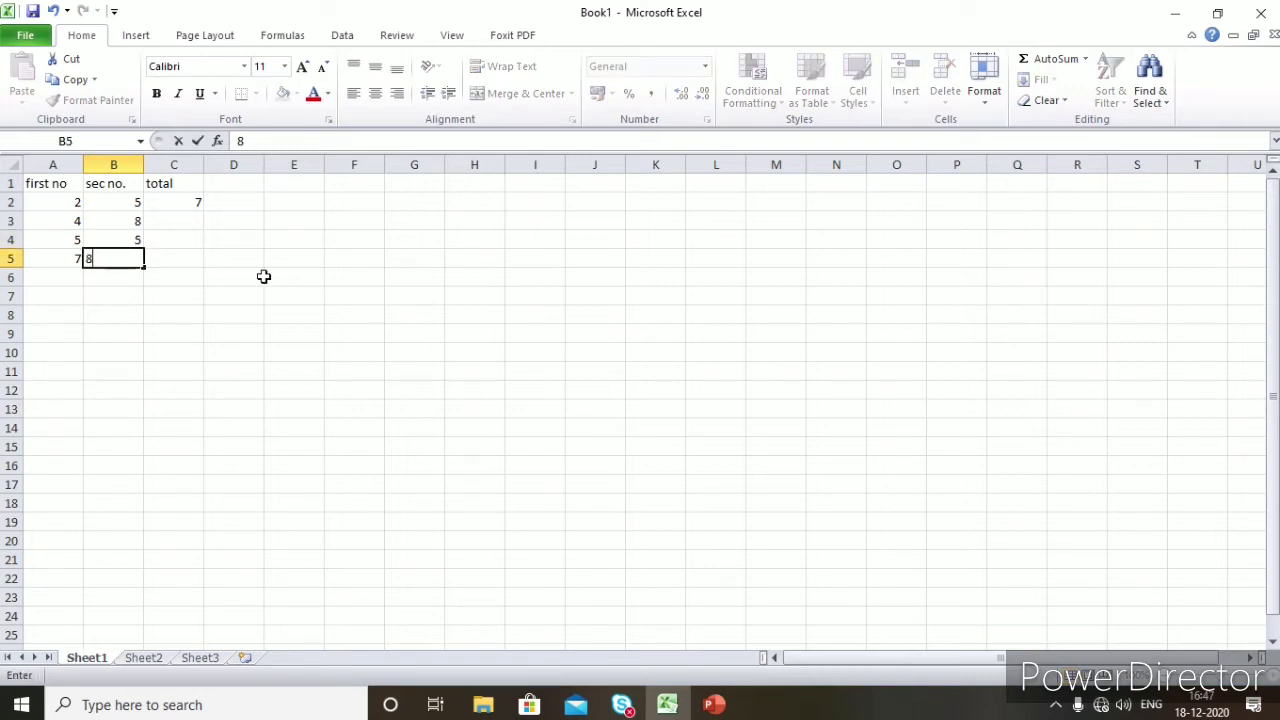
{"action": "left_click", "coordinate": [214, 288]}
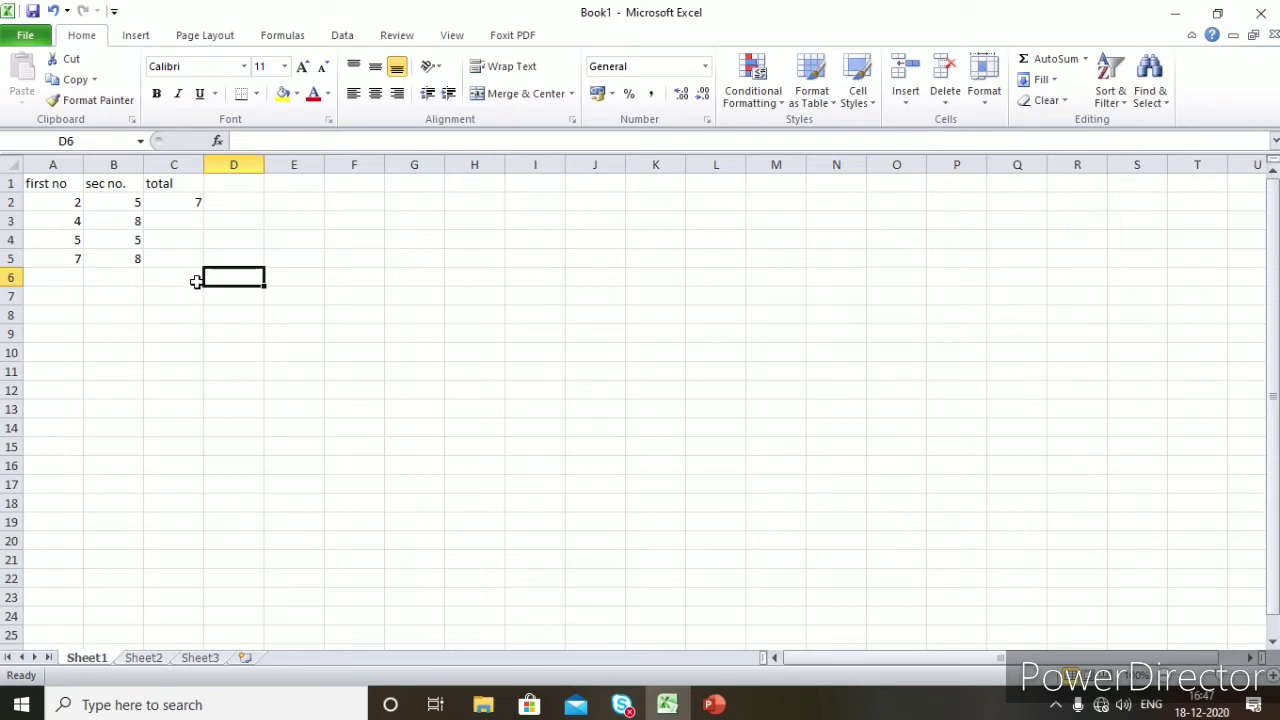
Enter the formula =A3+B3 in cell C3 to total the second row, and reselect that cell.
{"action": "left_click", "coordinate": [178, 203]}
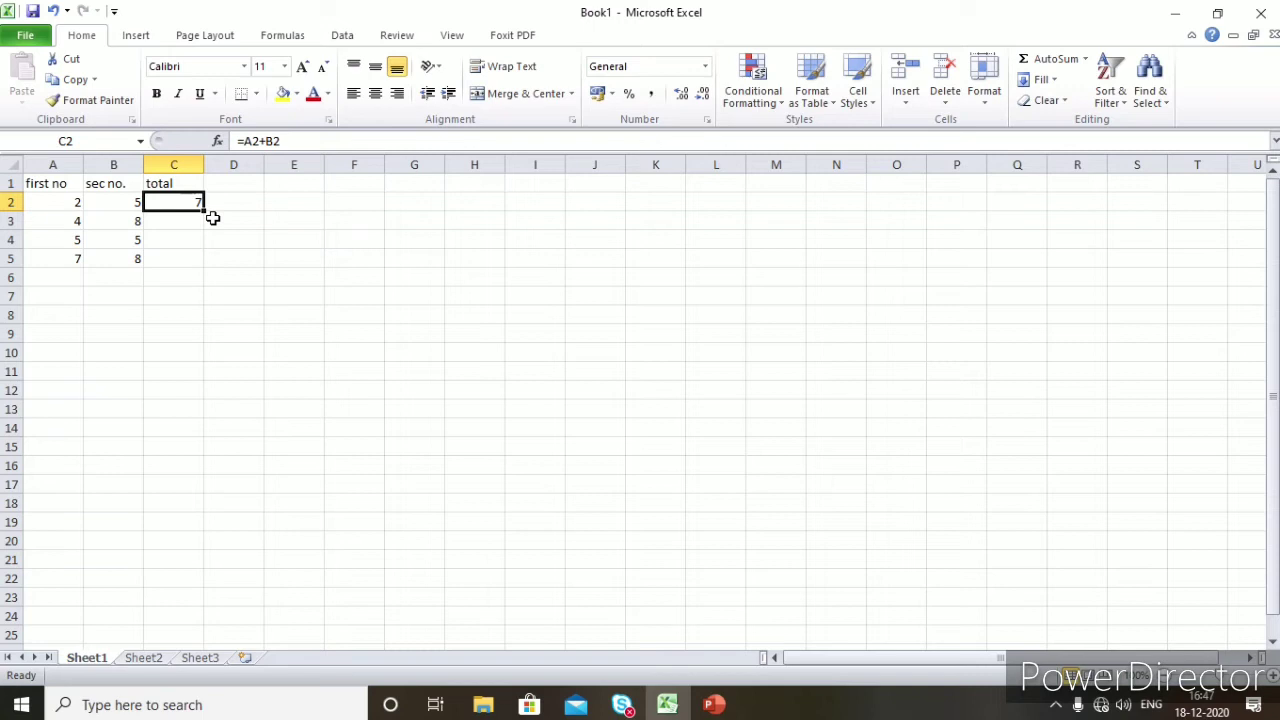
{"action": "left_click", "coordinate": [1211, 676]}
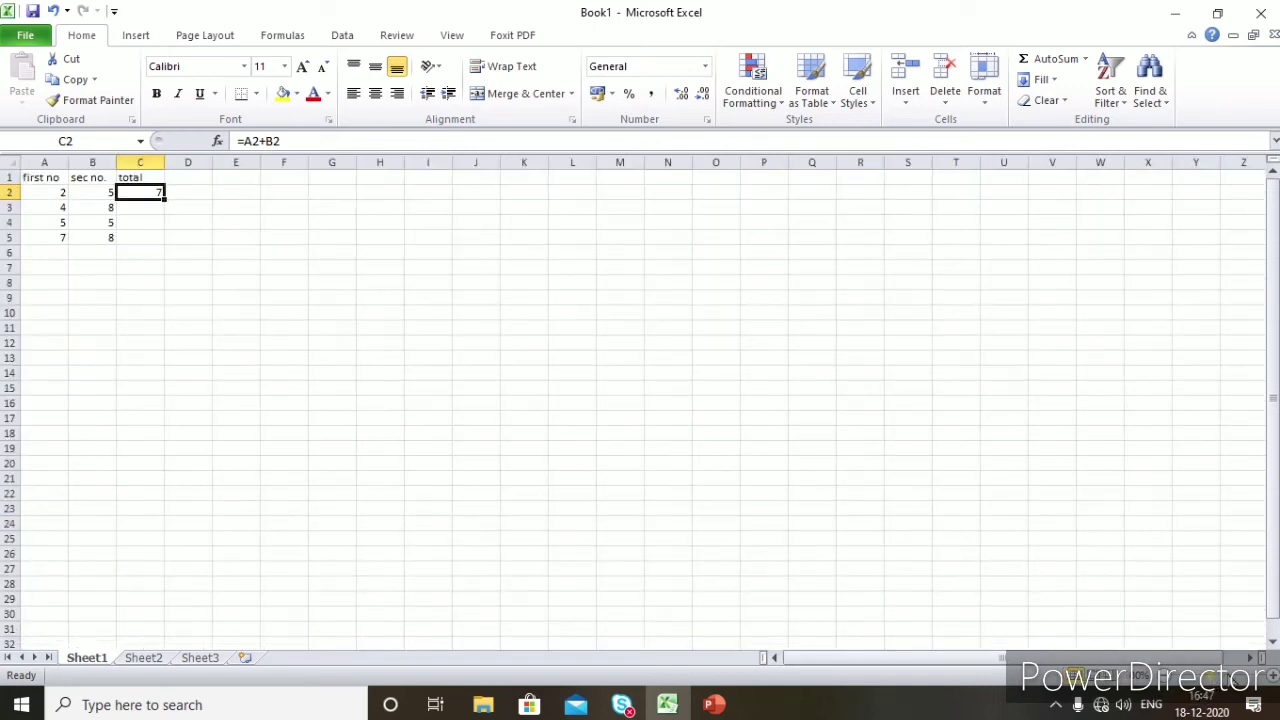
{"action": "left_click", "coordinate": [1231, 676]}
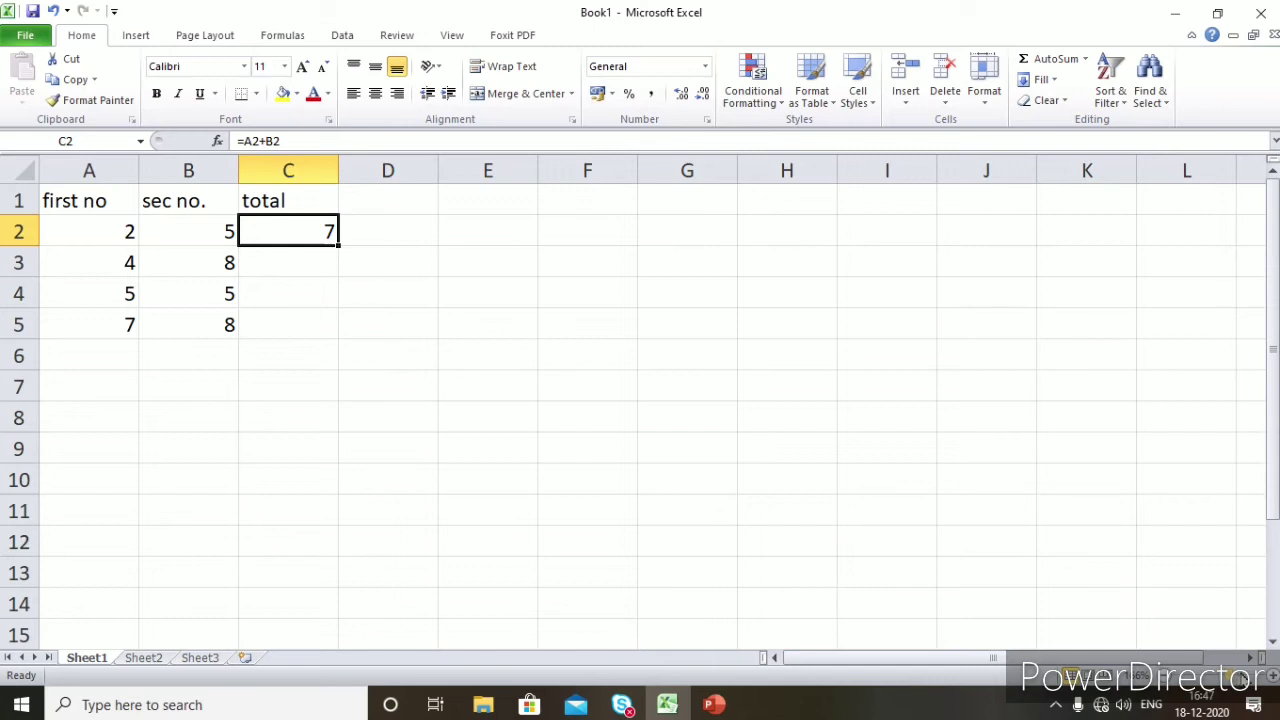
{"action": "left_click", "coordinate": [1241, 676]}
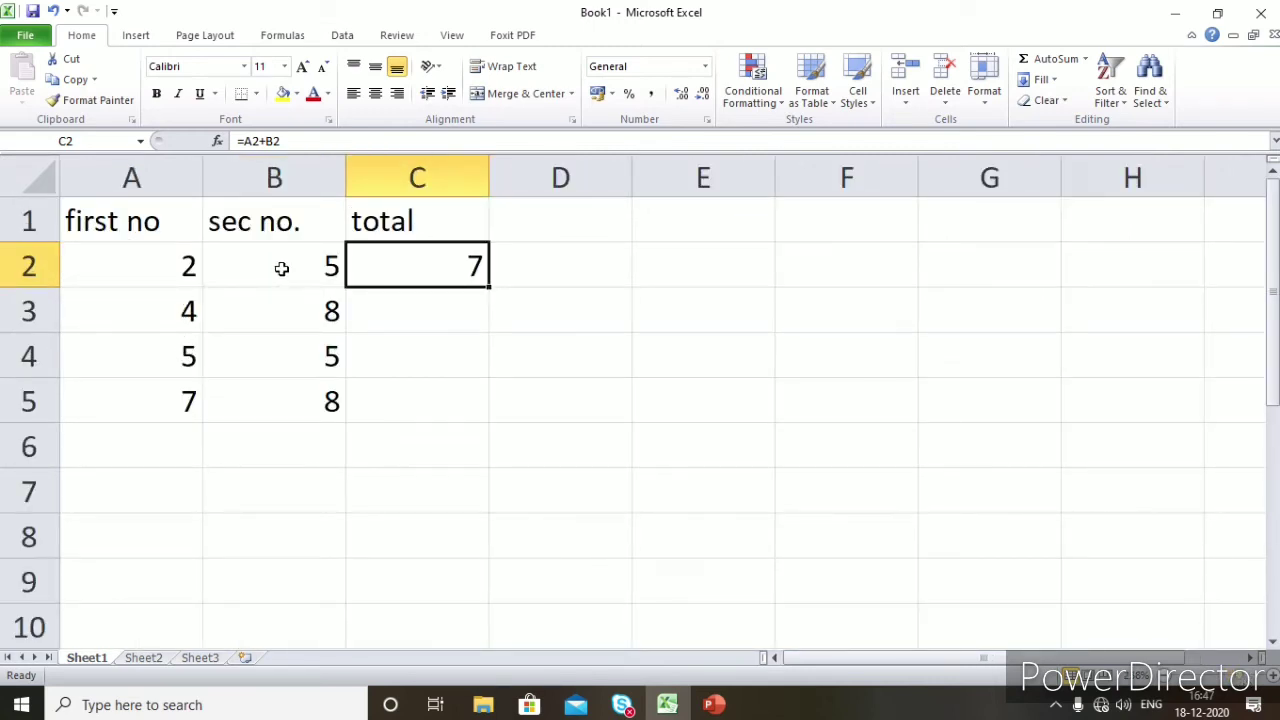
{"action": "left_click", "coordinate": [390, 316]}
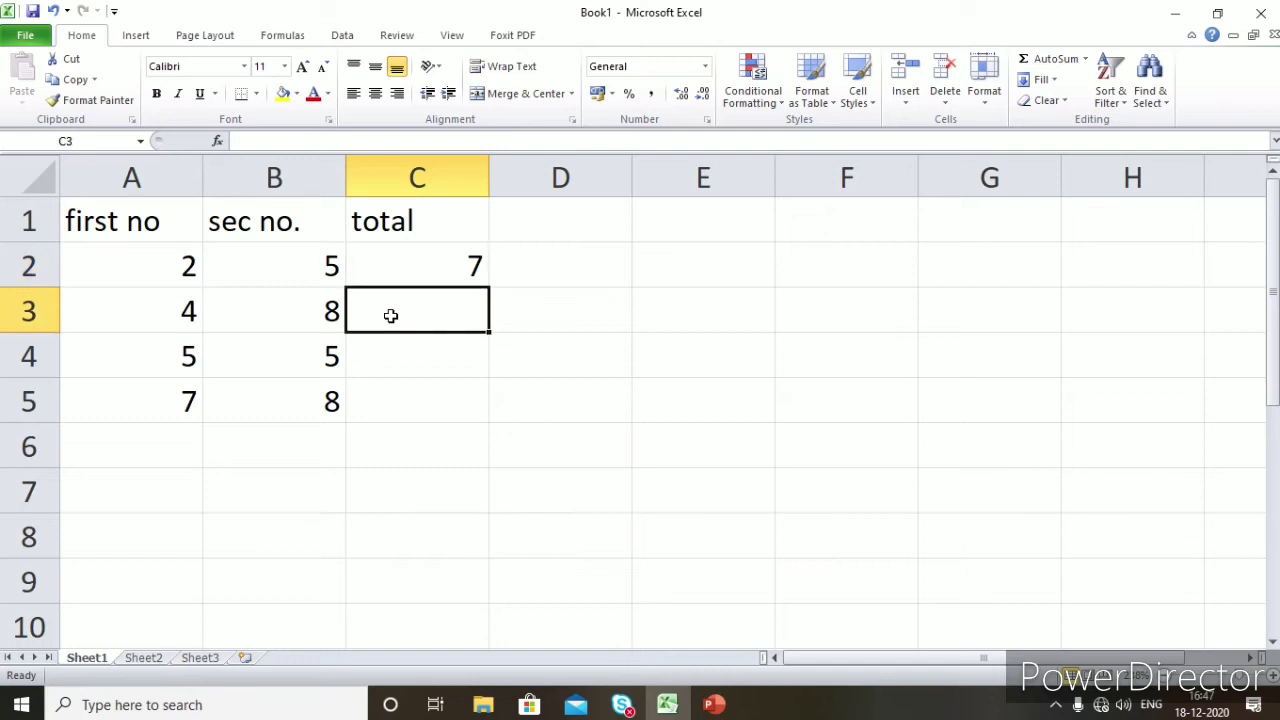
{"action": "left_click", "coordinate": [252, 141]}
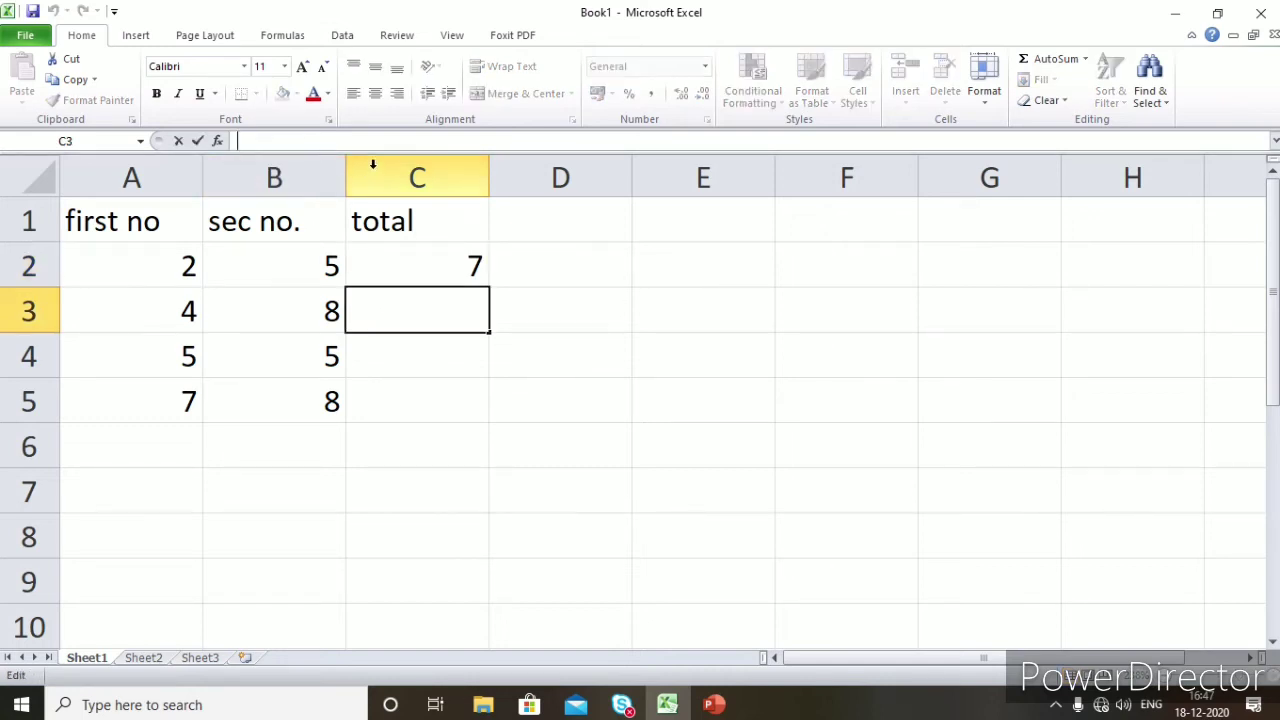
{"action": "type", "text": "="}
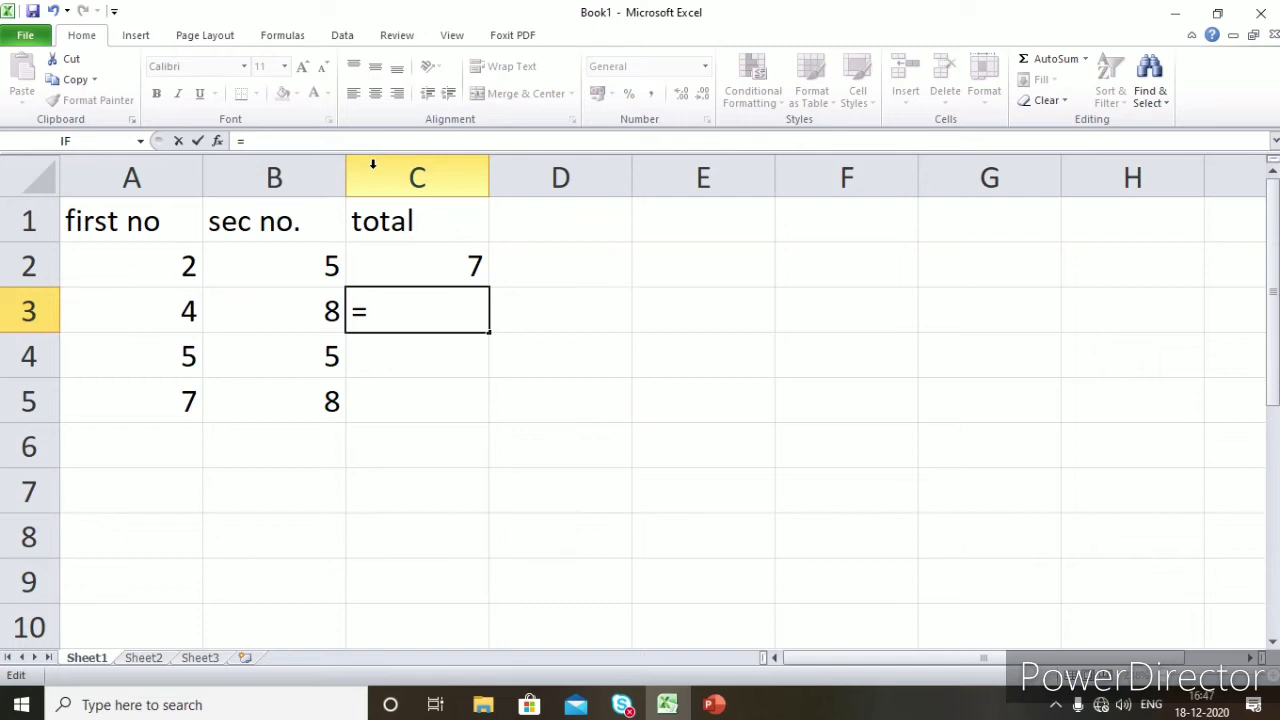
{"action": "left_click", "coordinate": [144, 316]}
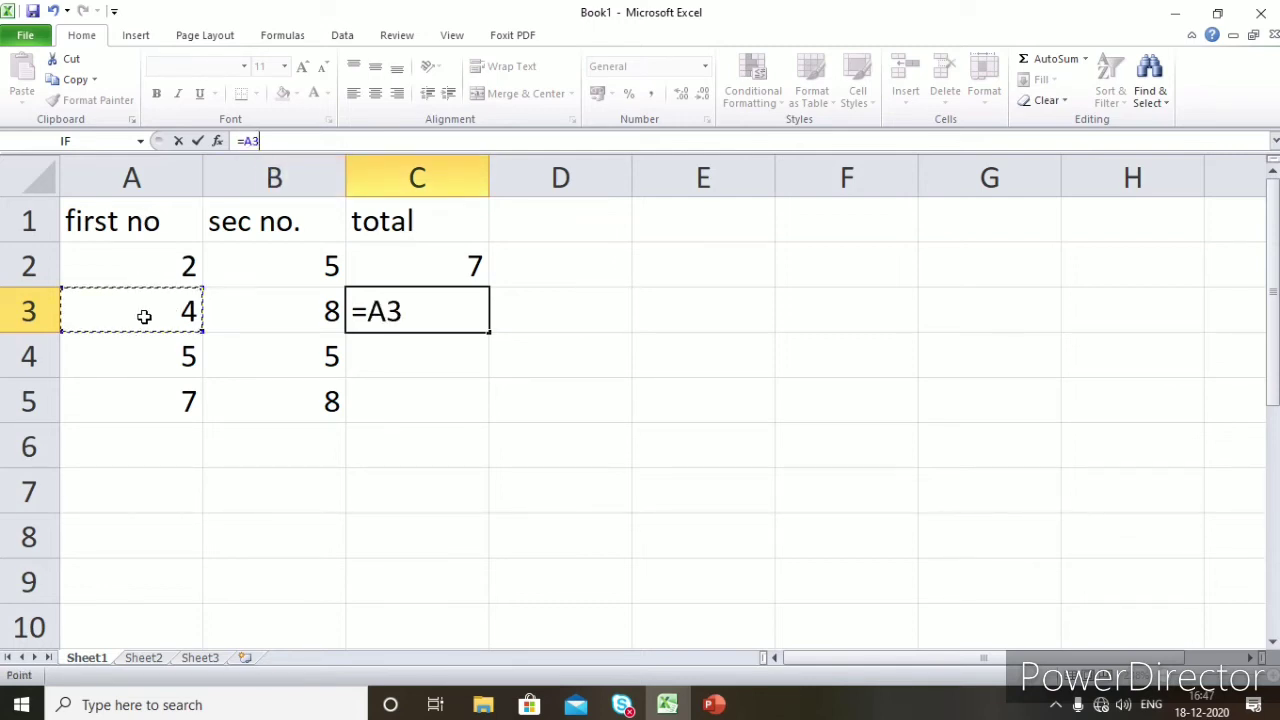
{"action": "type", "text": "+"}
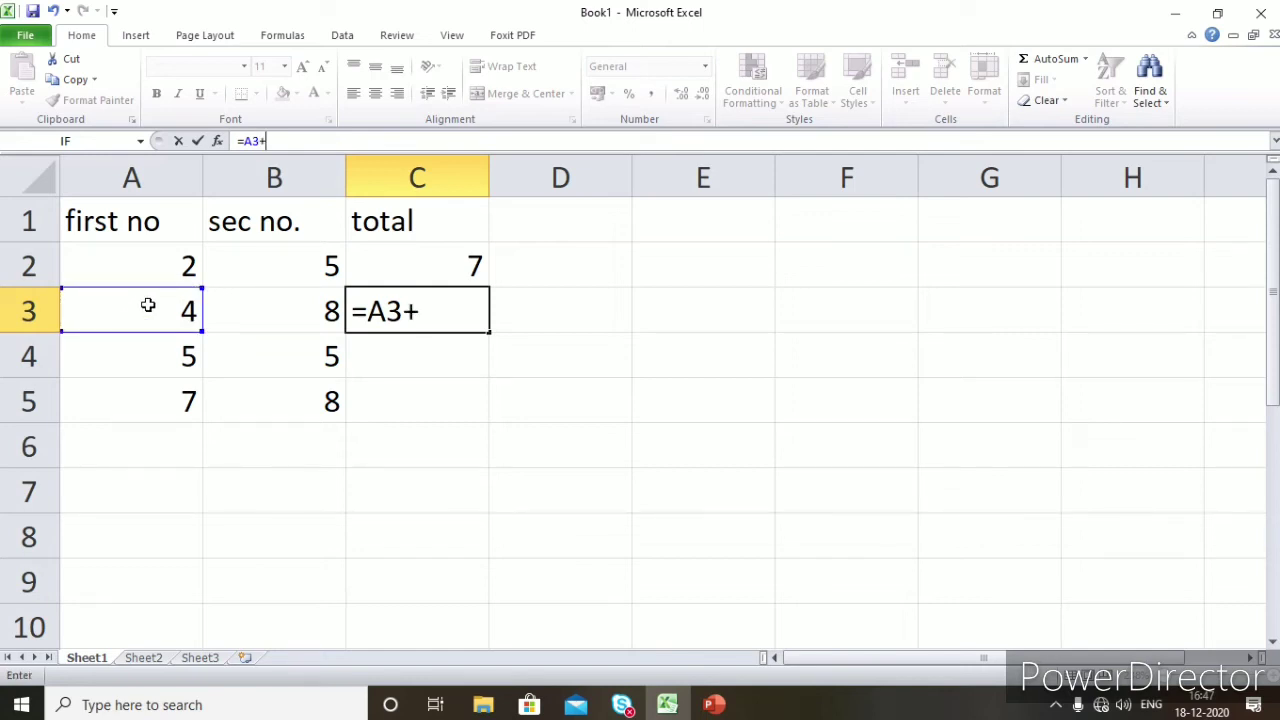
{"action": "left_click", "coordinate": [266, 317]}
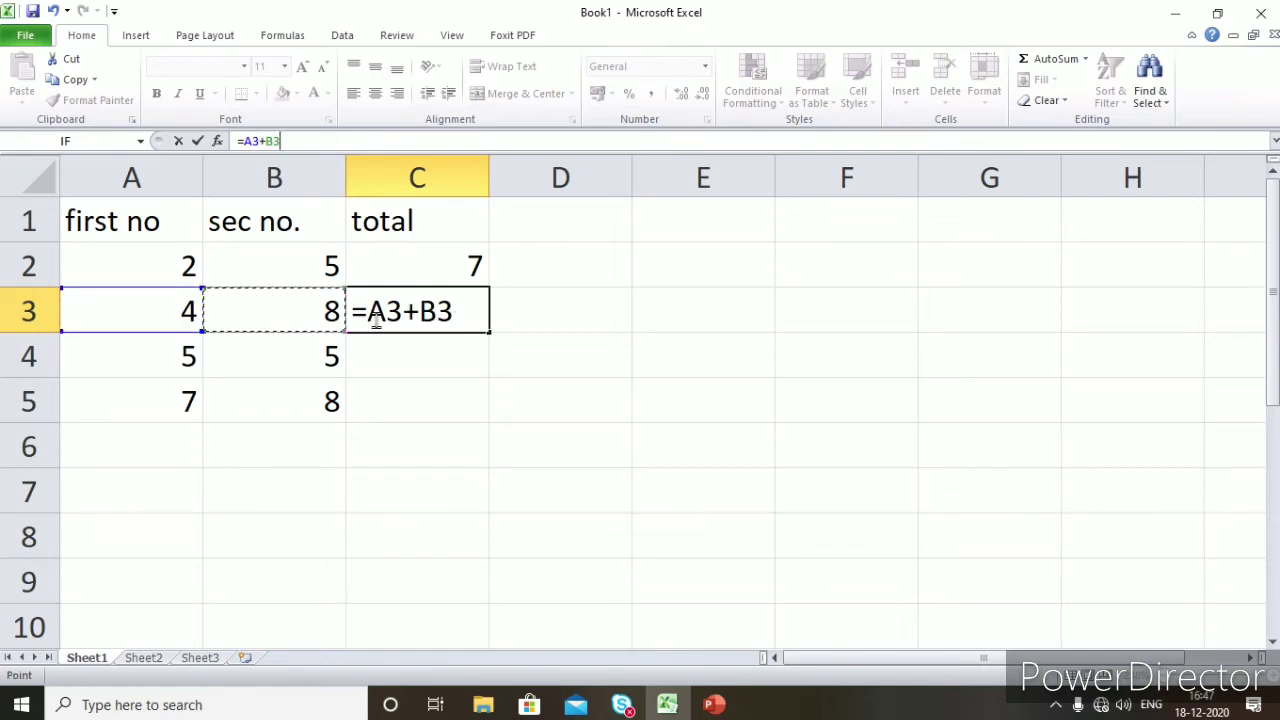
{"action": "key", "text": "Return"}
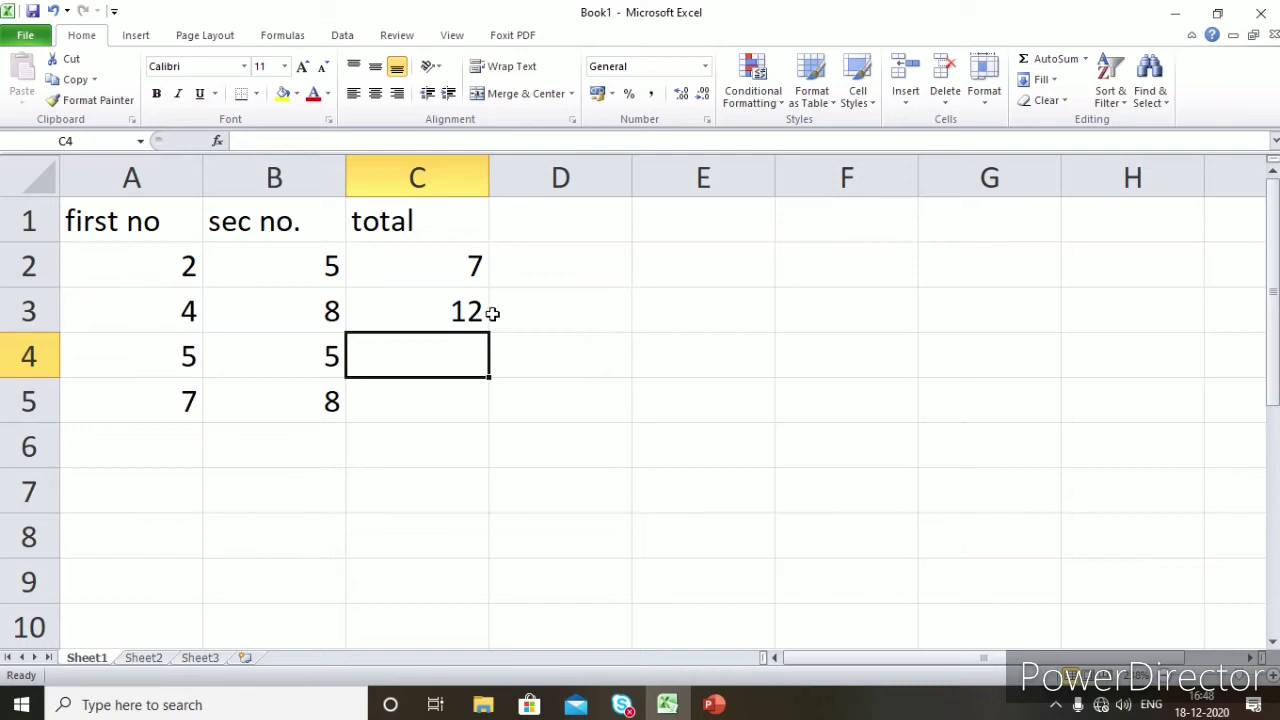
{"action": "left_click", "coordinate": [432, 321]}
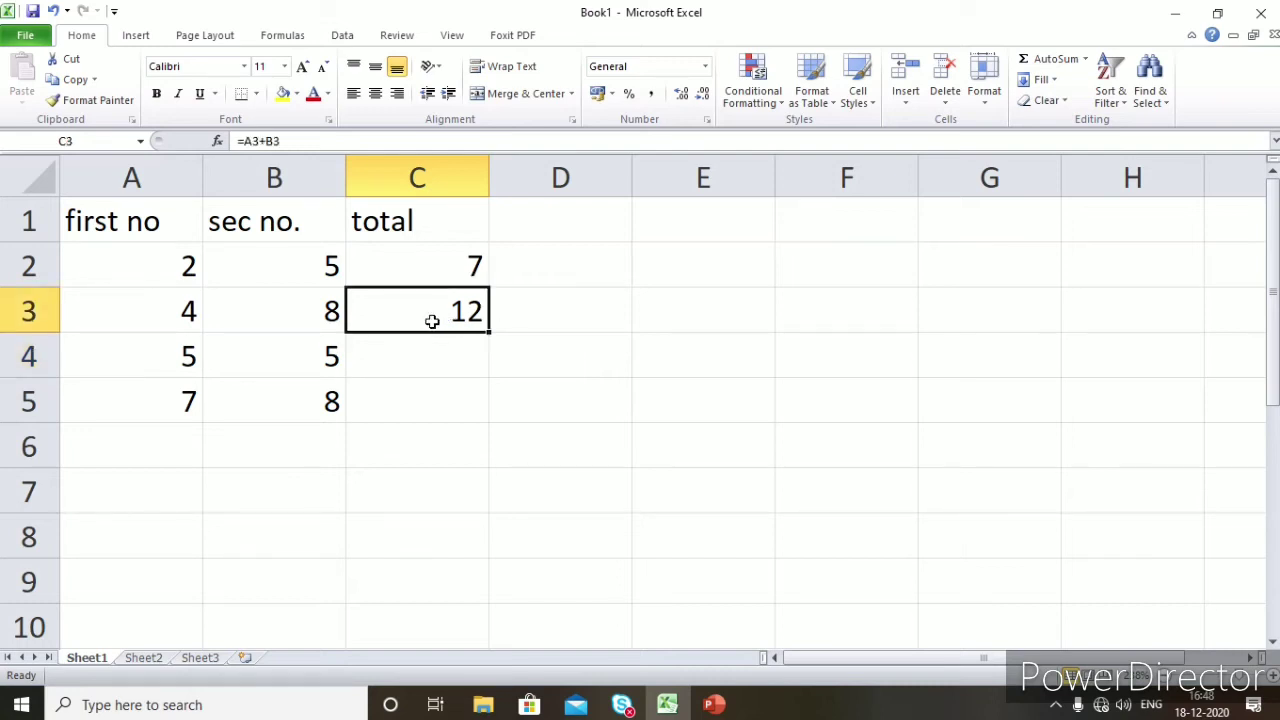
Copy the addition formula from cell C3 down through C5 and inspect the copied formula in C5.
{"action": "left_click", "coordinate": [444, 270]}
{"action": "left_click", "coordinate": [432, 315]}
{"action": "left_click_drag", "start_coordinate": [491, 334], "coordinate": [492, 411]}
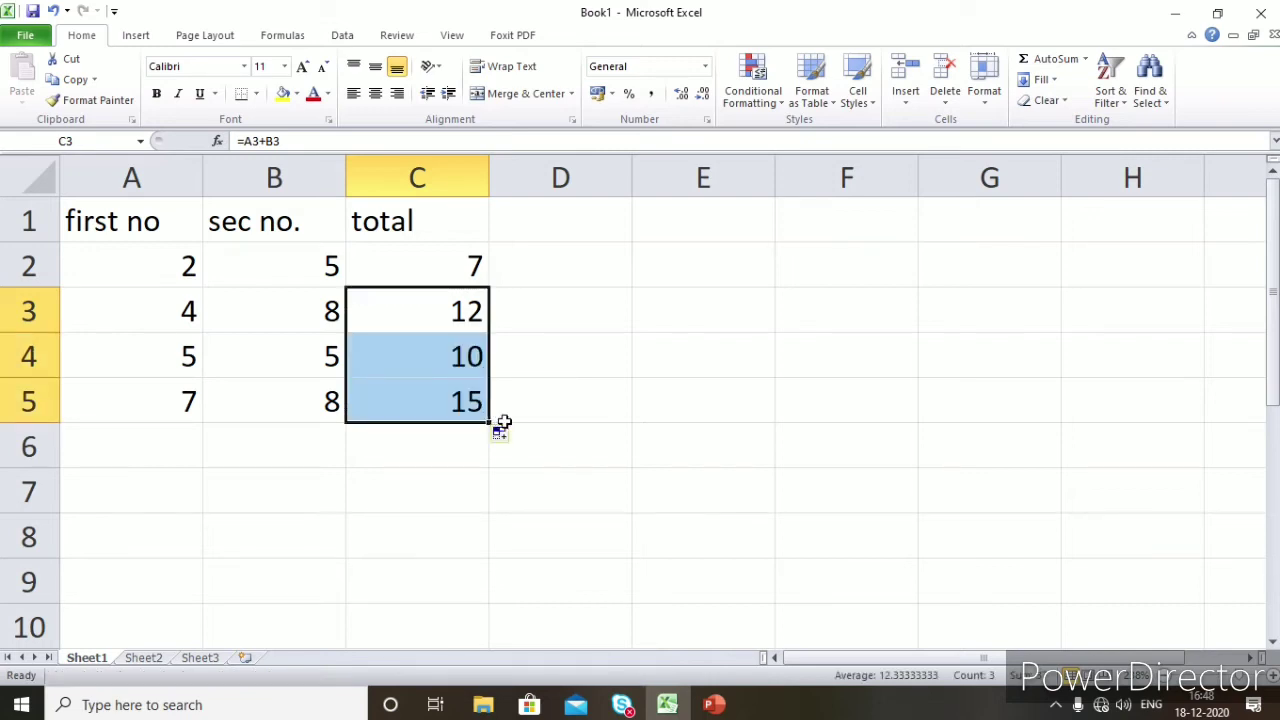
{"action": "left_click", "coordinate": [552, 424]}
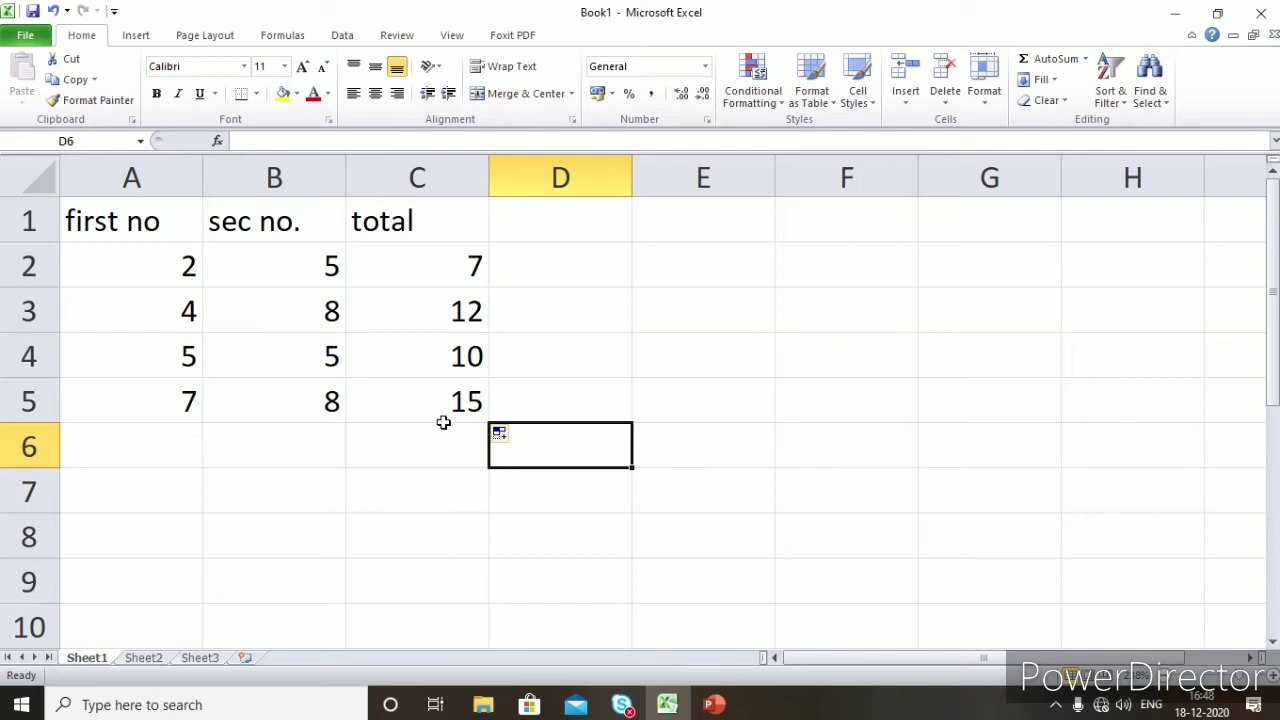
{"action": "left_click", "coordinate": [425, 395]}
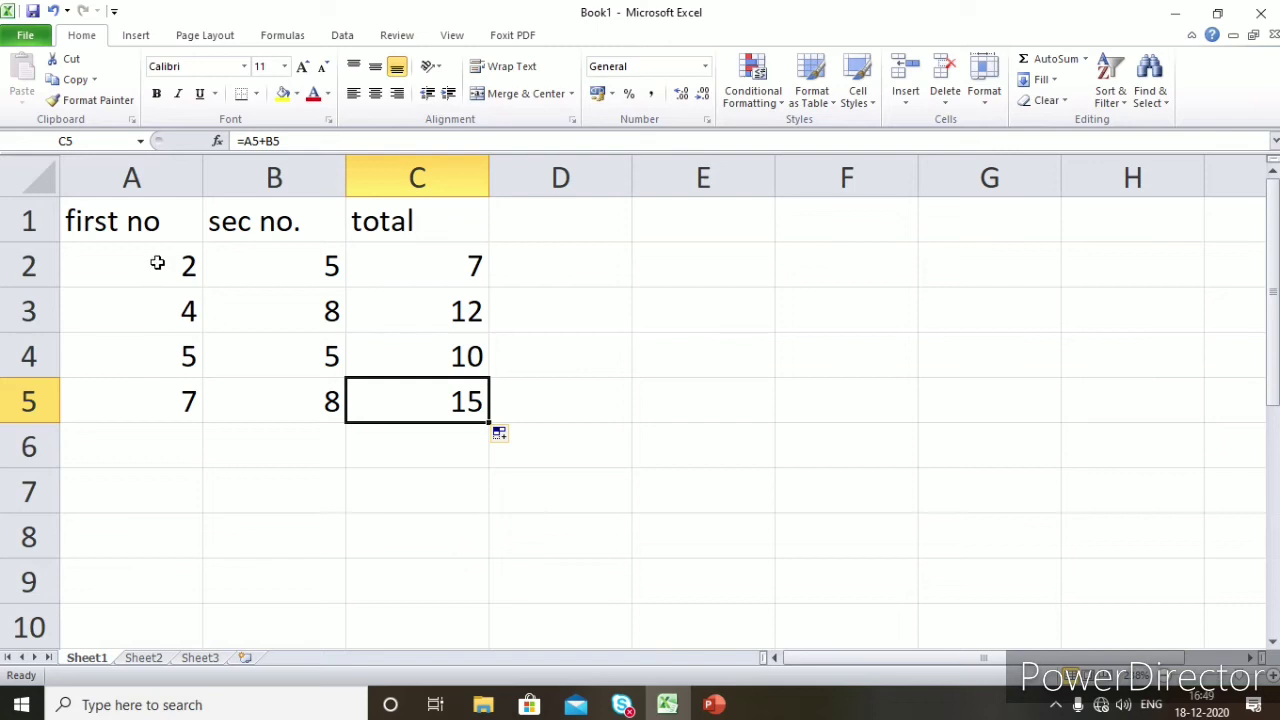
Clear the whole number table by deleting the contents of cells A1 to C6.
{"action": "left_click_drag", "start_coordinate": [140, 220], "coordinate": [389, 420]}
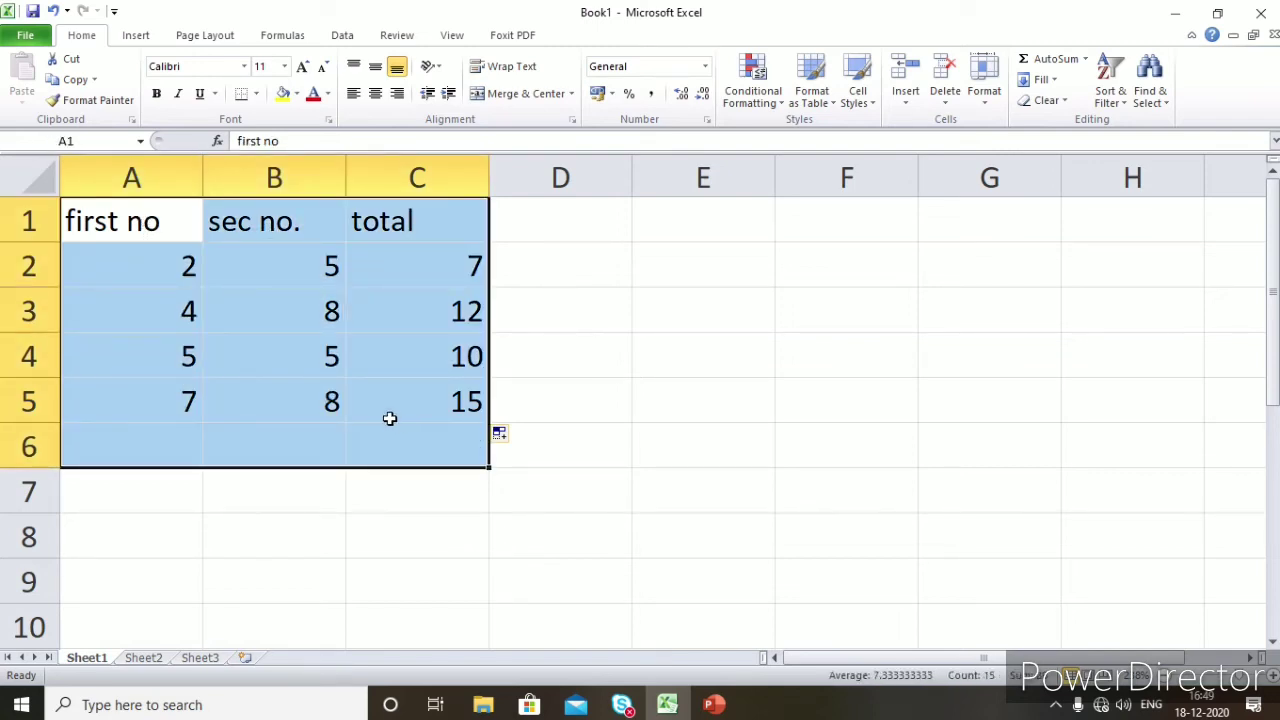
{"action": "key", "text": "Delete"}
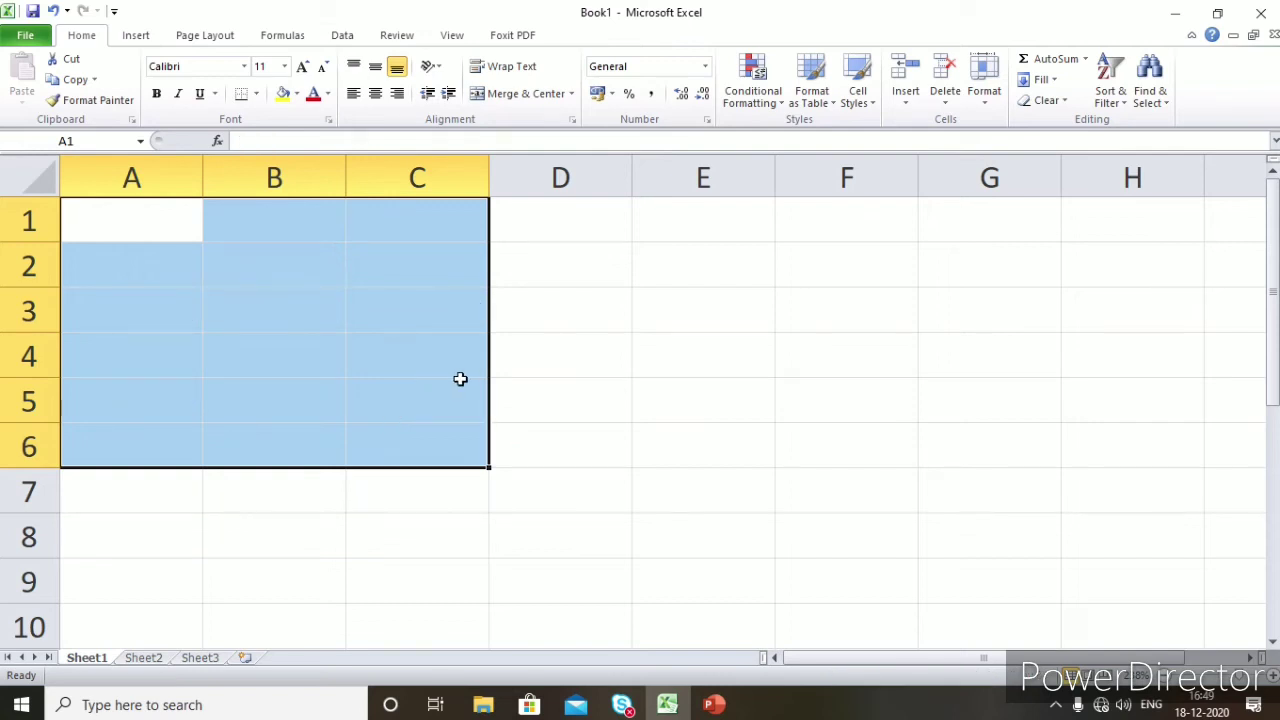
{"action": "left_click", "coordinate": [526, 392]}
Enter the headers principal, rate, time, interest and amount across cells A1 to E1.
{"action": "left_click", "coordinate": [118, 231]}
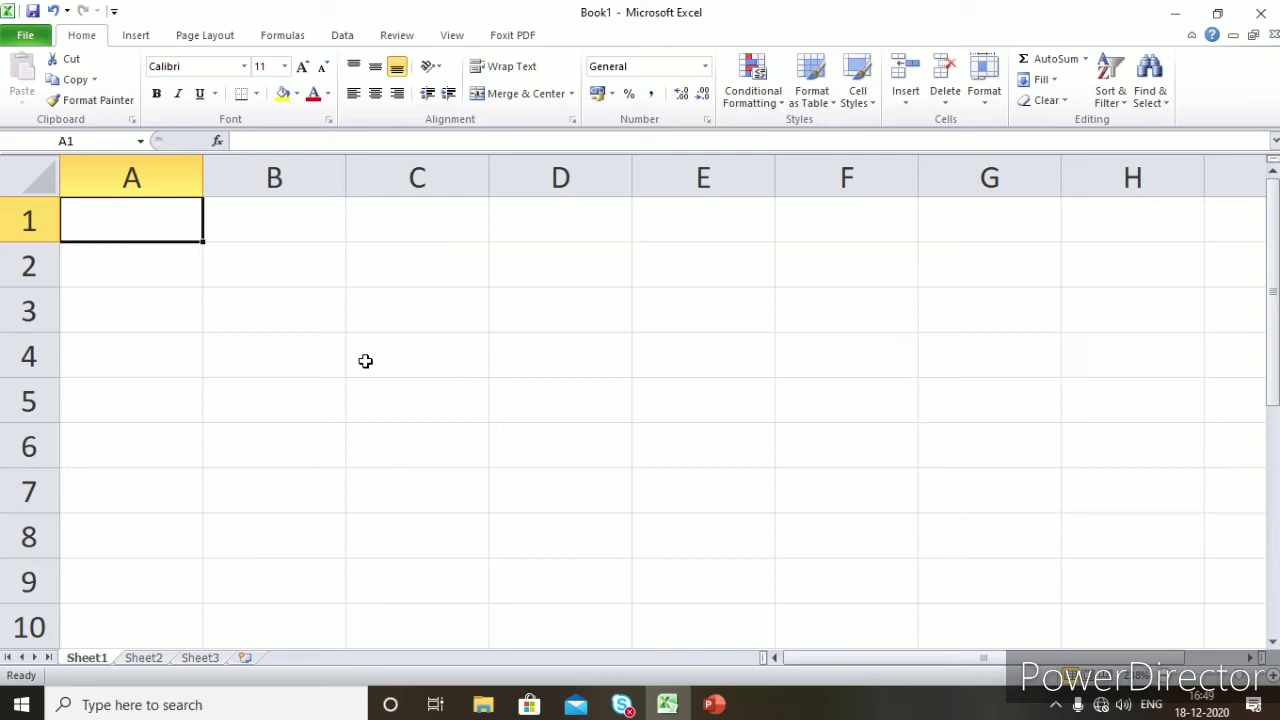
{"action": "type", "text": "pri"}
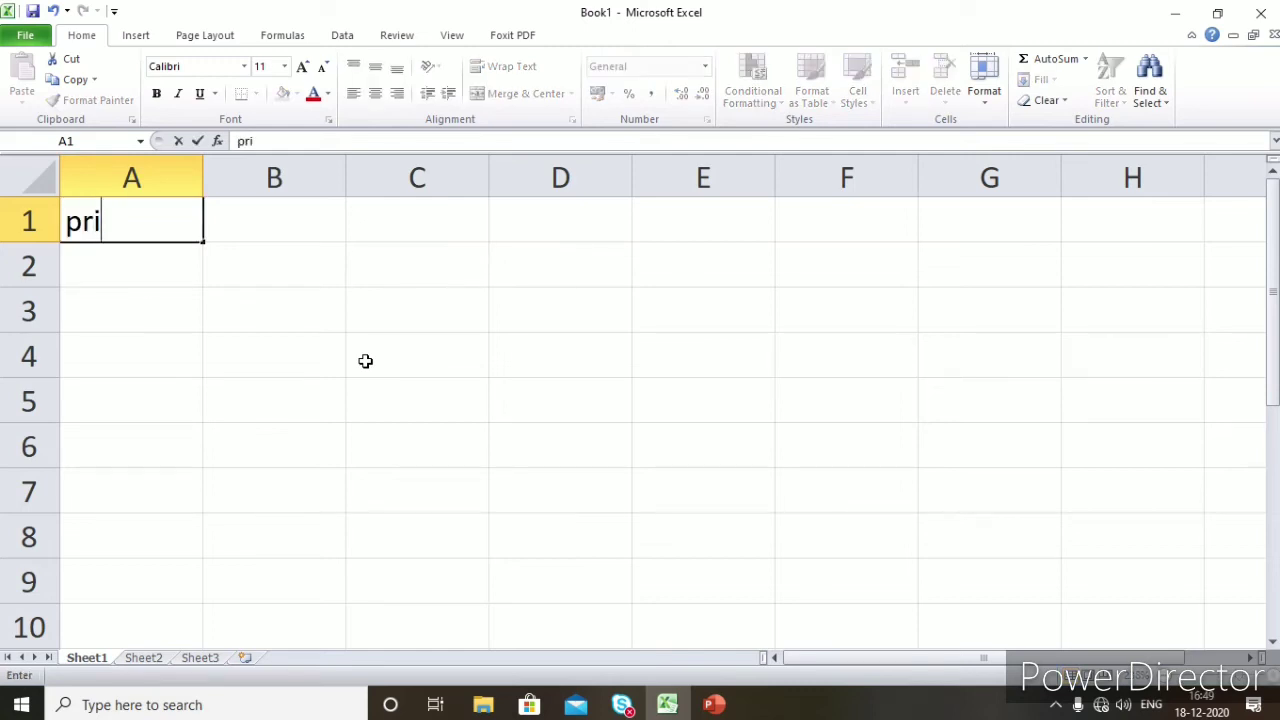
{"action": "type", "text": "ncipal"}
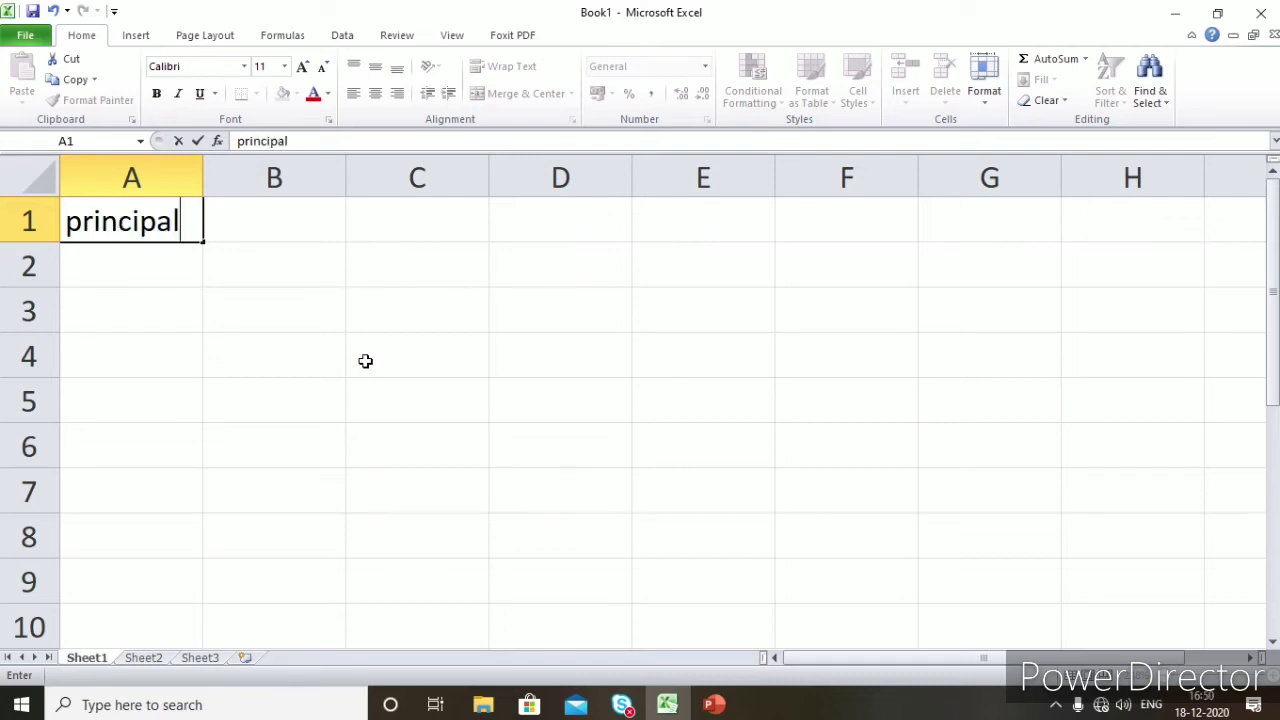
{"action": "key", "text": "Tab"}
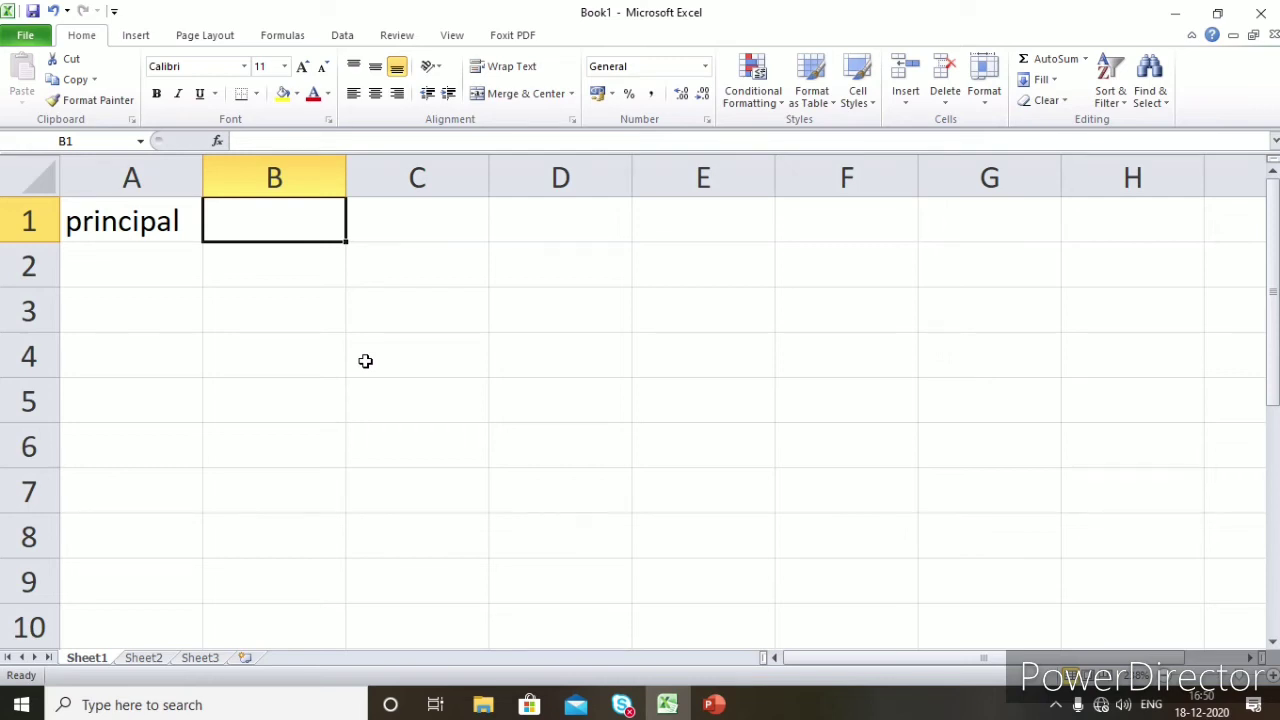
{"action": "type", "text": "rate"}
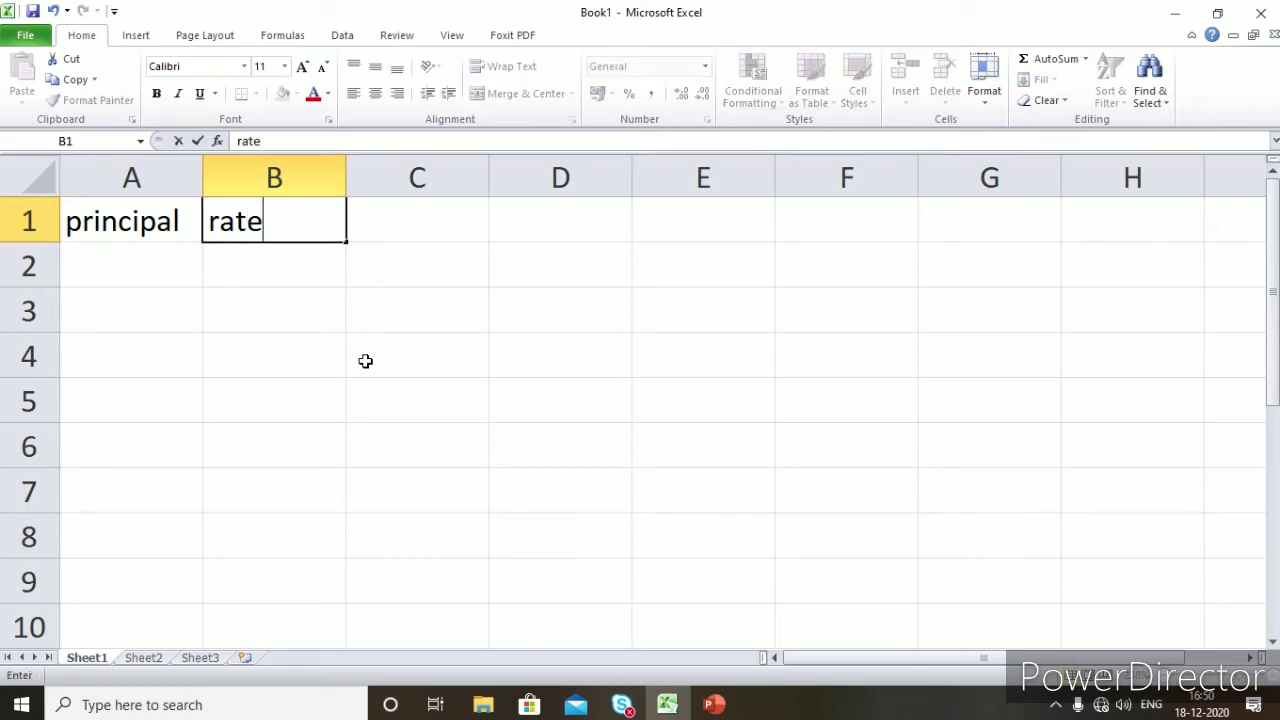
{"action": "key", "text": "Tab"}
{"action": "type", "text": "time"}
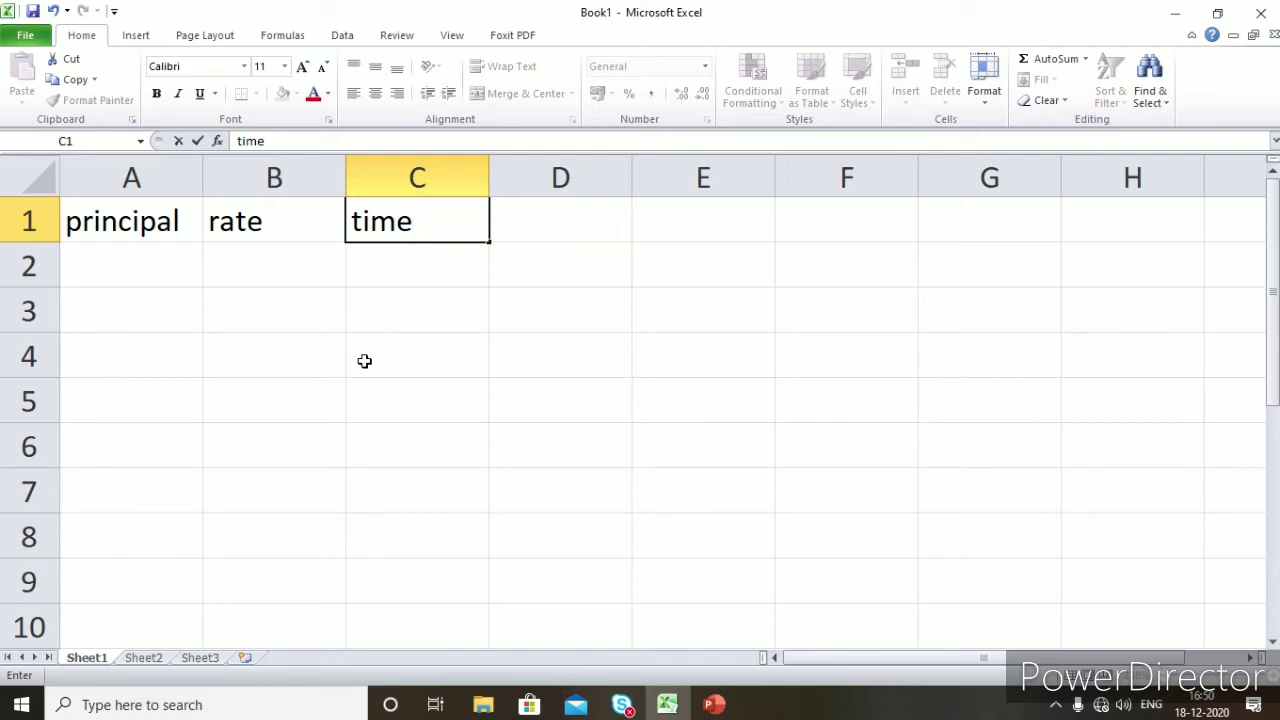
{"action": "key", "text": "Tab"}
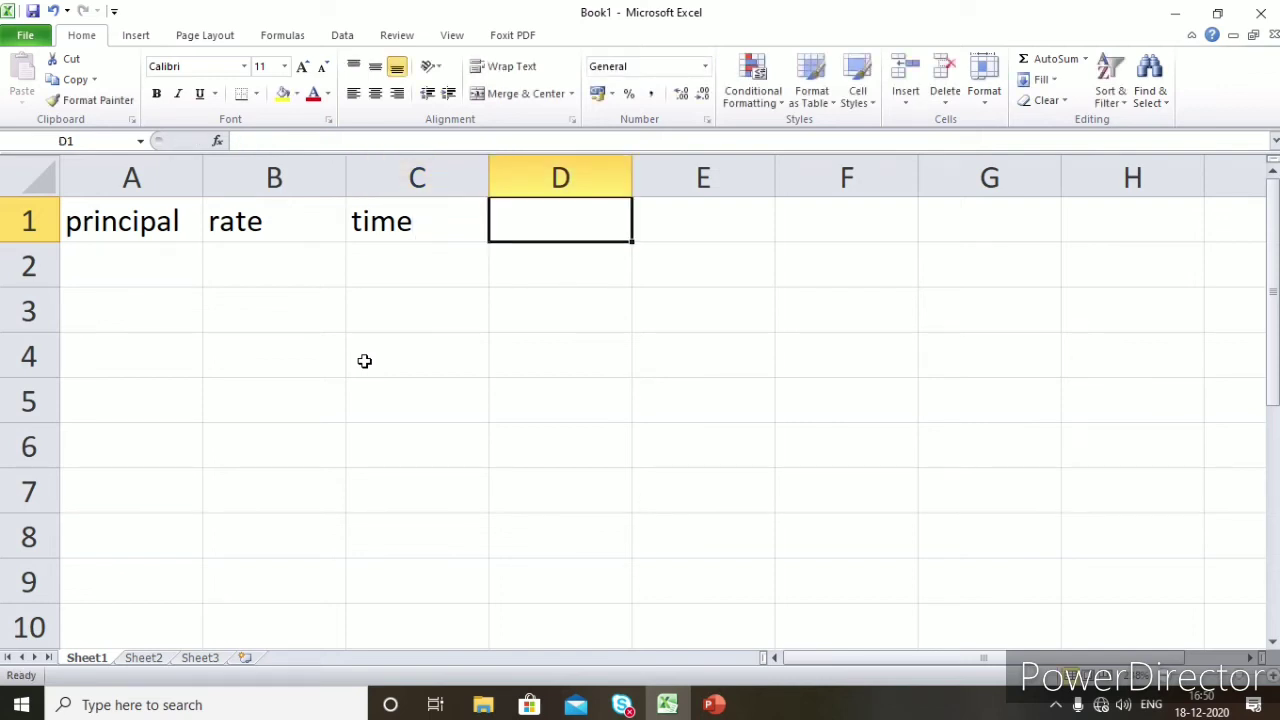
{"action": "type", "text": "in"}
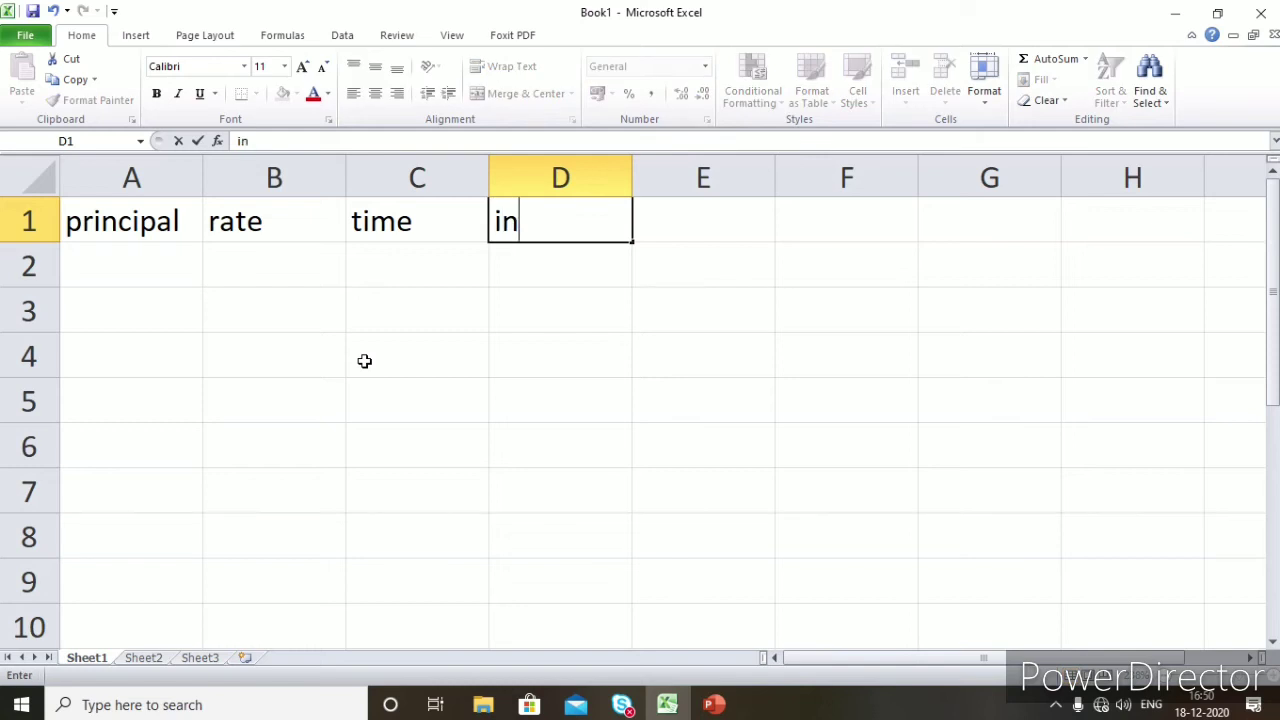
{"action": "type", "text": "terest"}
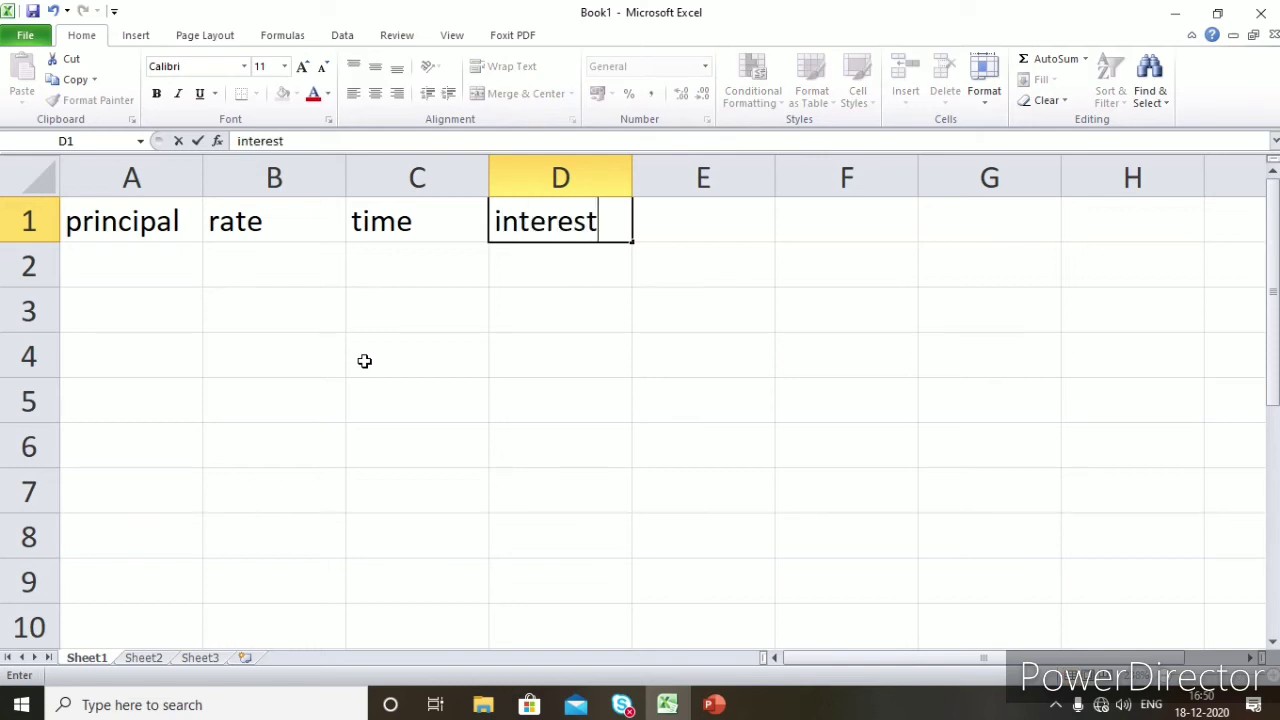
{"action": "key", "text": "Tab"}
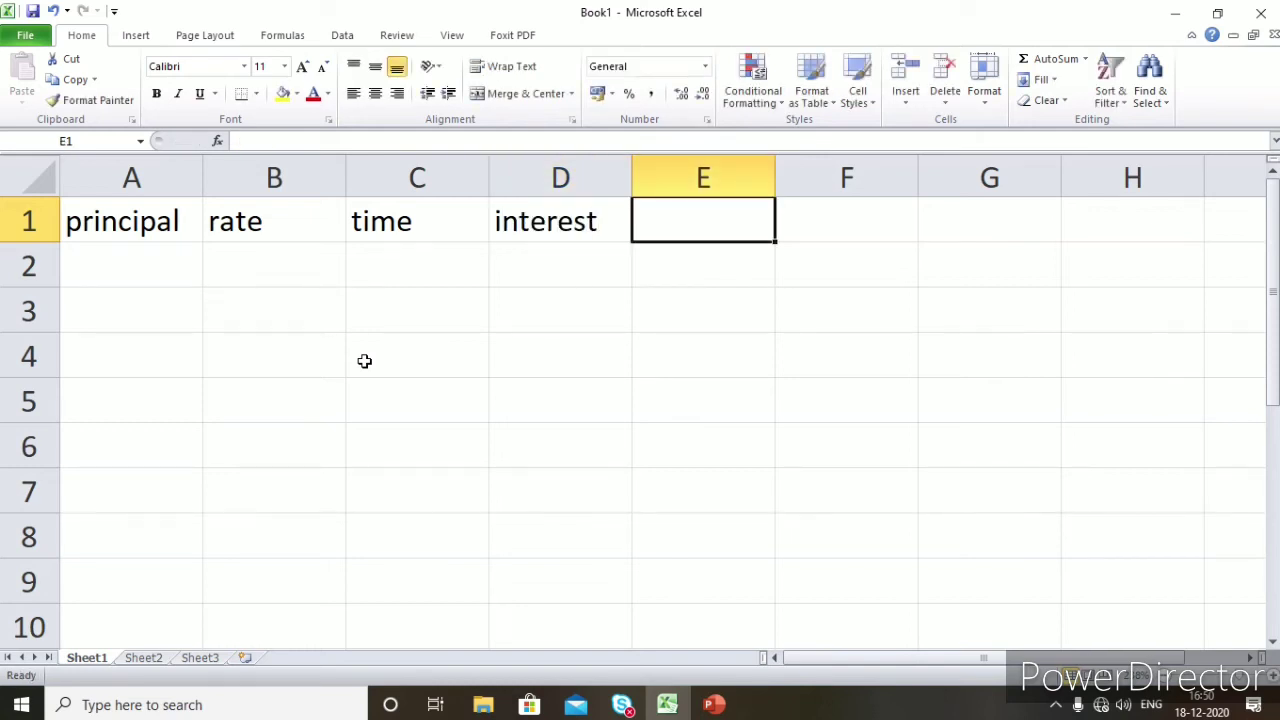
{"action": "type", "text": "amount"}
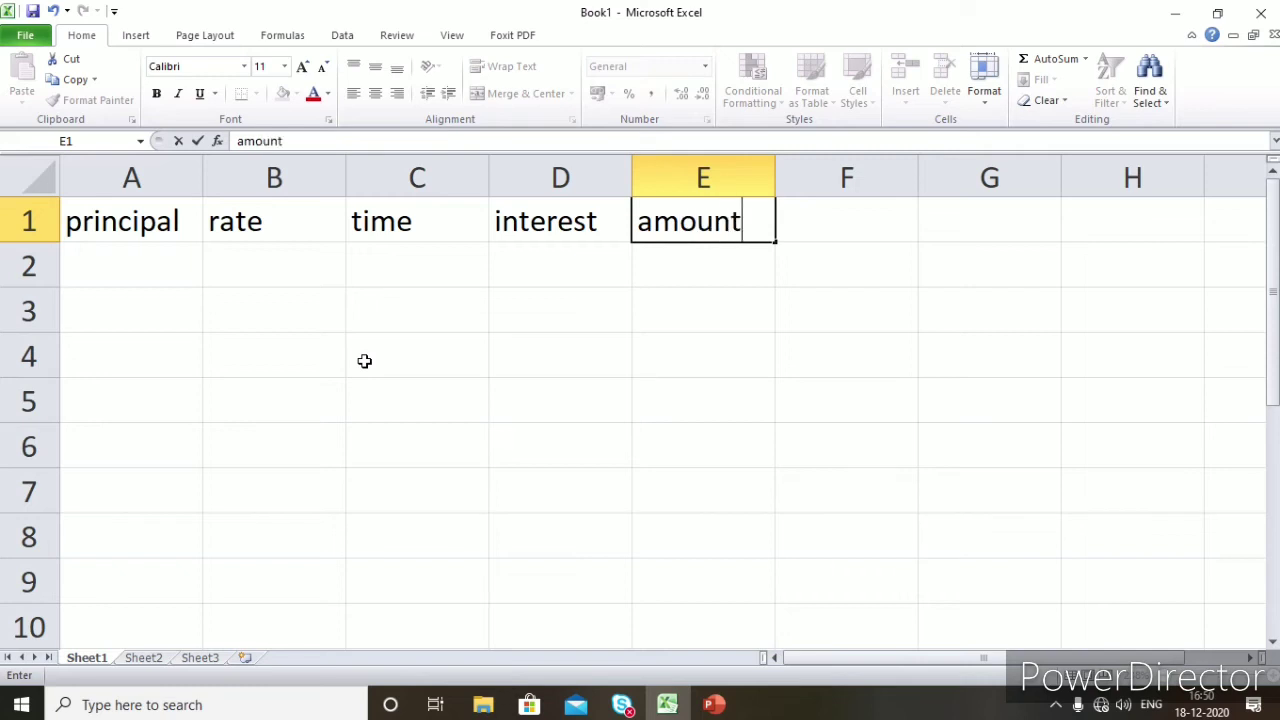
{"action": "key", "text": "Return"}
Fill the principal column with 5000, 25000, 35000 and 50000 in cells A2 to A5.
{"action": "key", "text": "Left"}
{"action": "key", "text": "Left"}
{"action": "key", "text": "Left"}
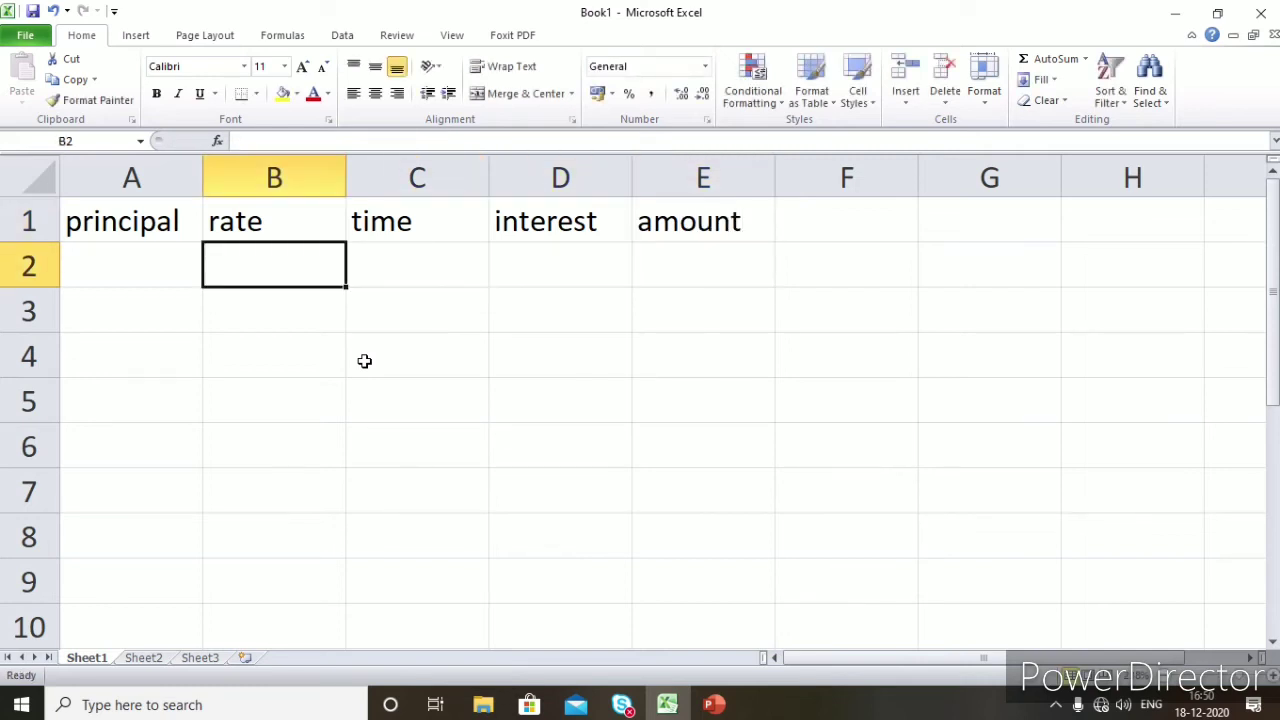
{"action": "key", "text": "Left"}
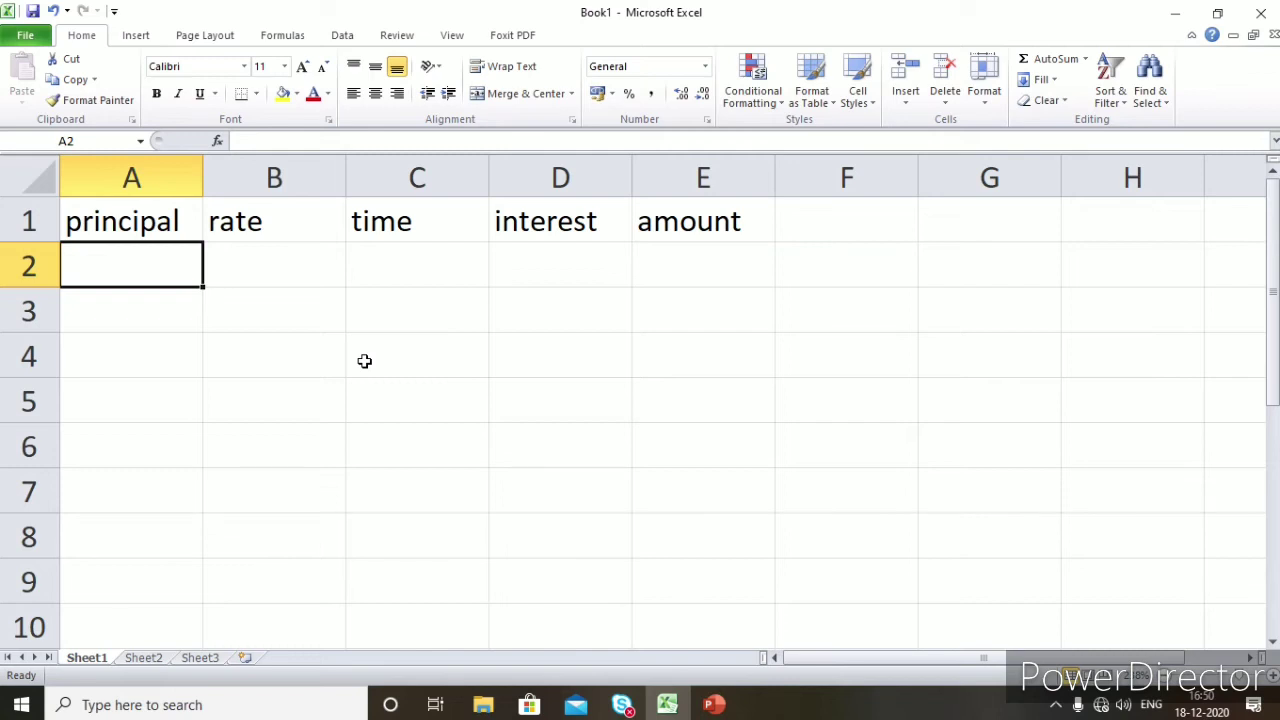
{"action": "type", "text": "5000"}
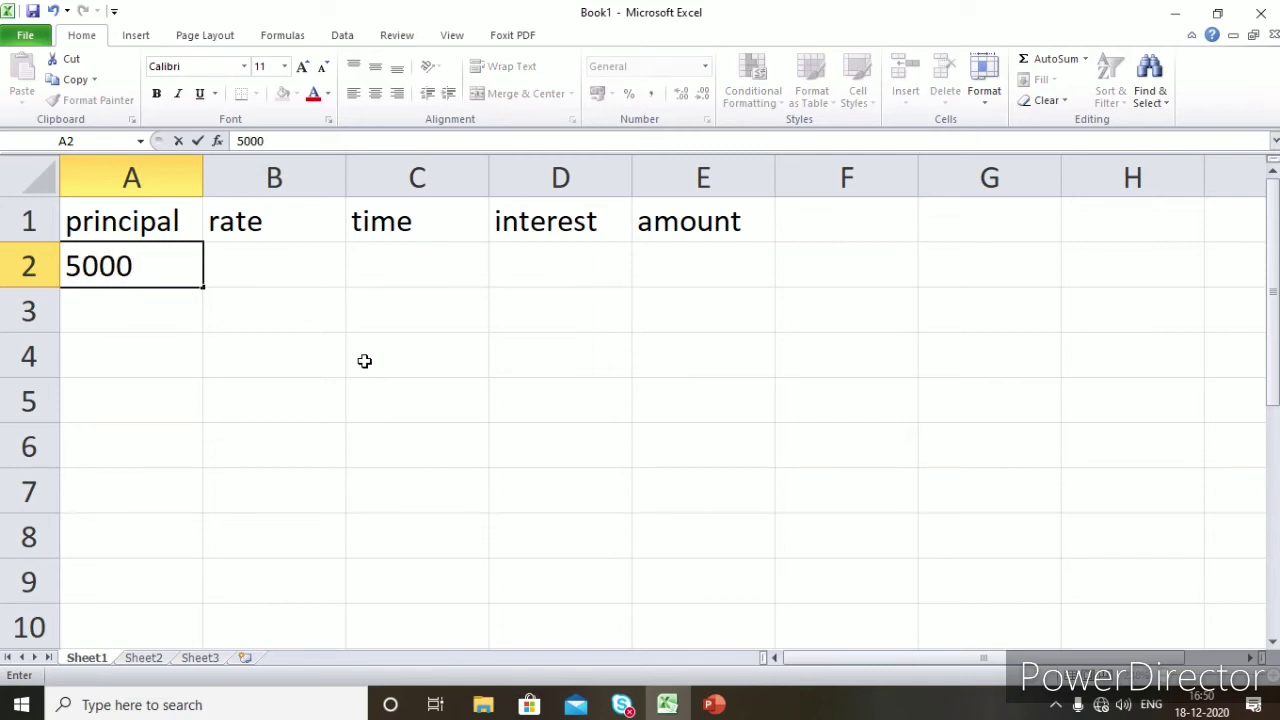
{"action": "key", "text": "Return"}
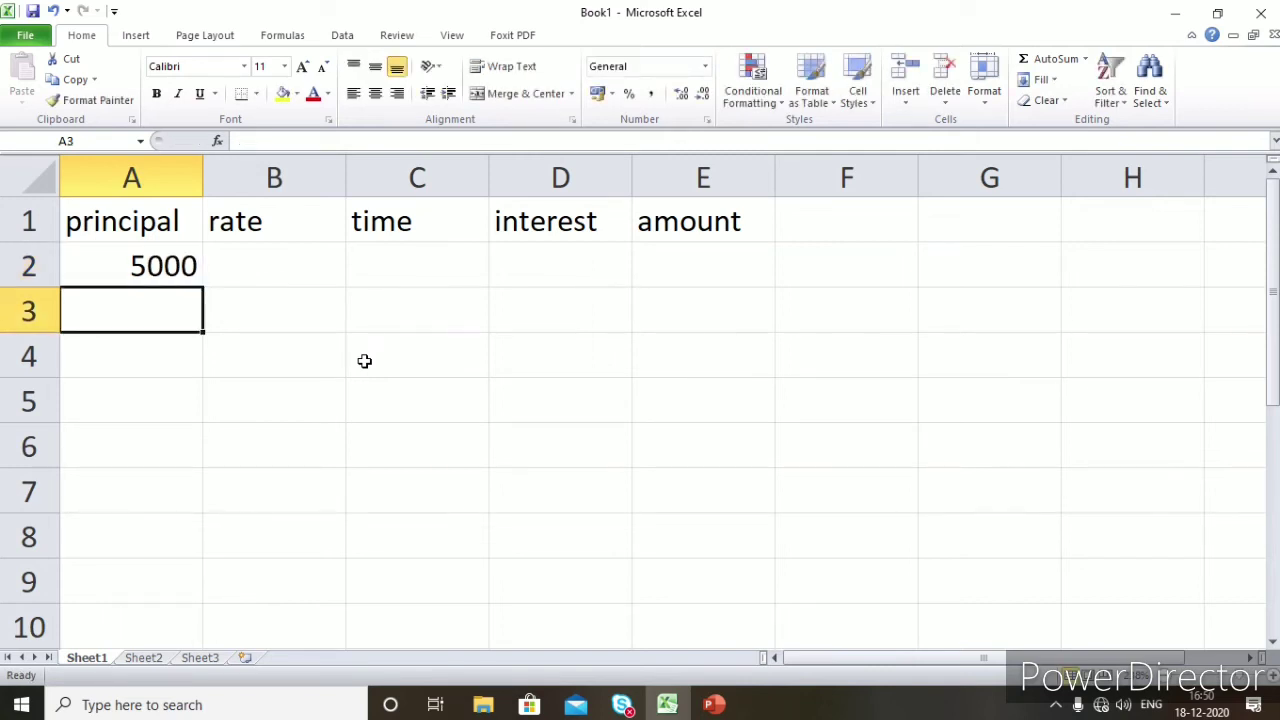
{"action": "type", "text": "25000"}
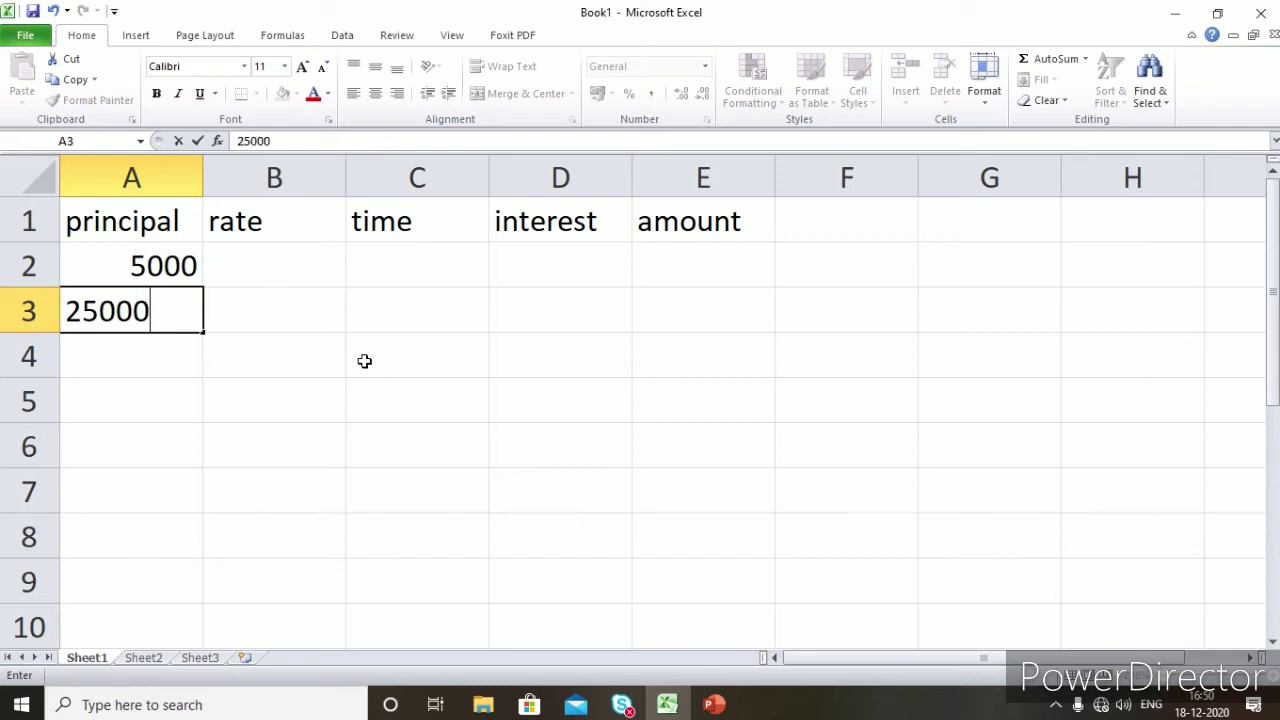
{"action": "key", "text": "Return"}
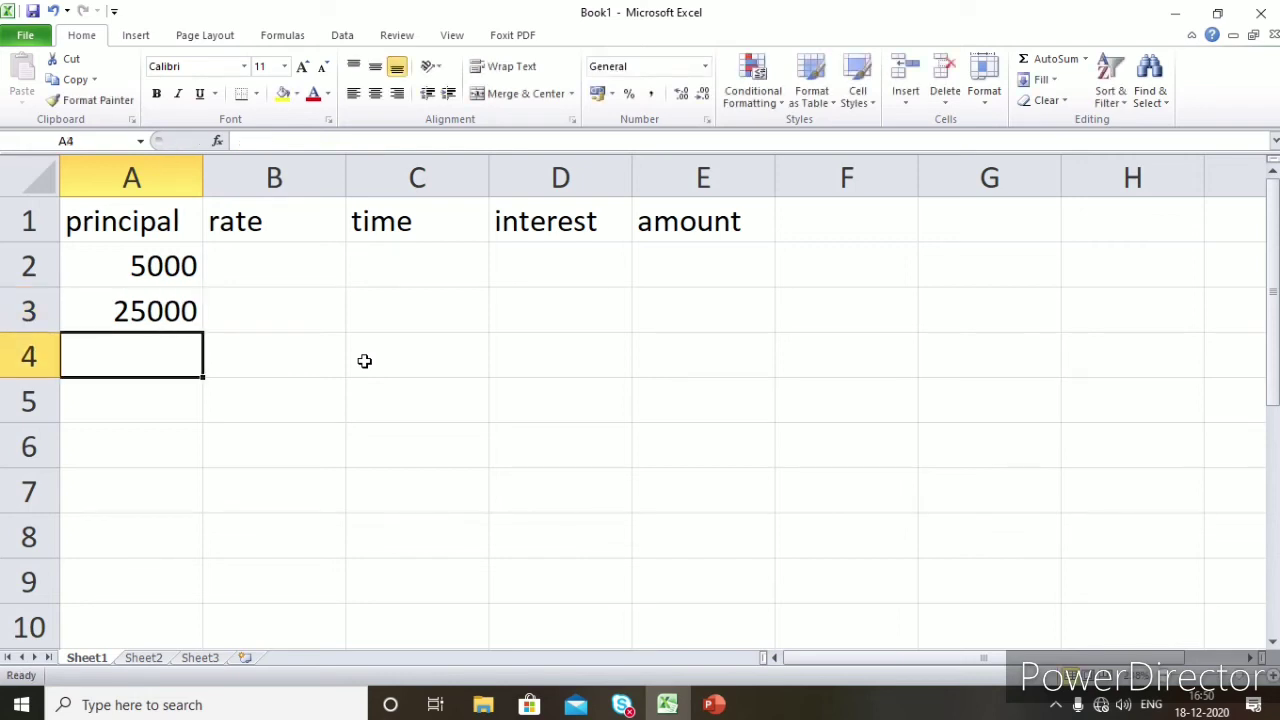
{"action": "type", "text": "35000"}
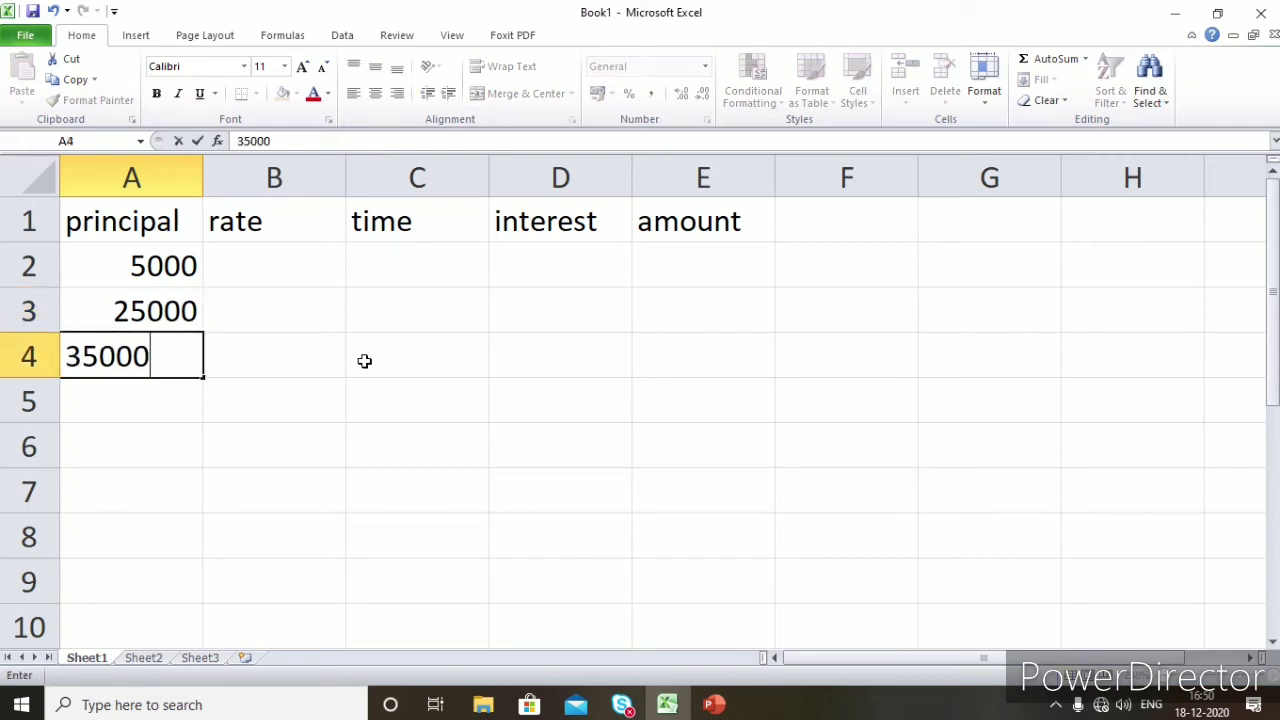
{"action": "key", "text": "Return"}
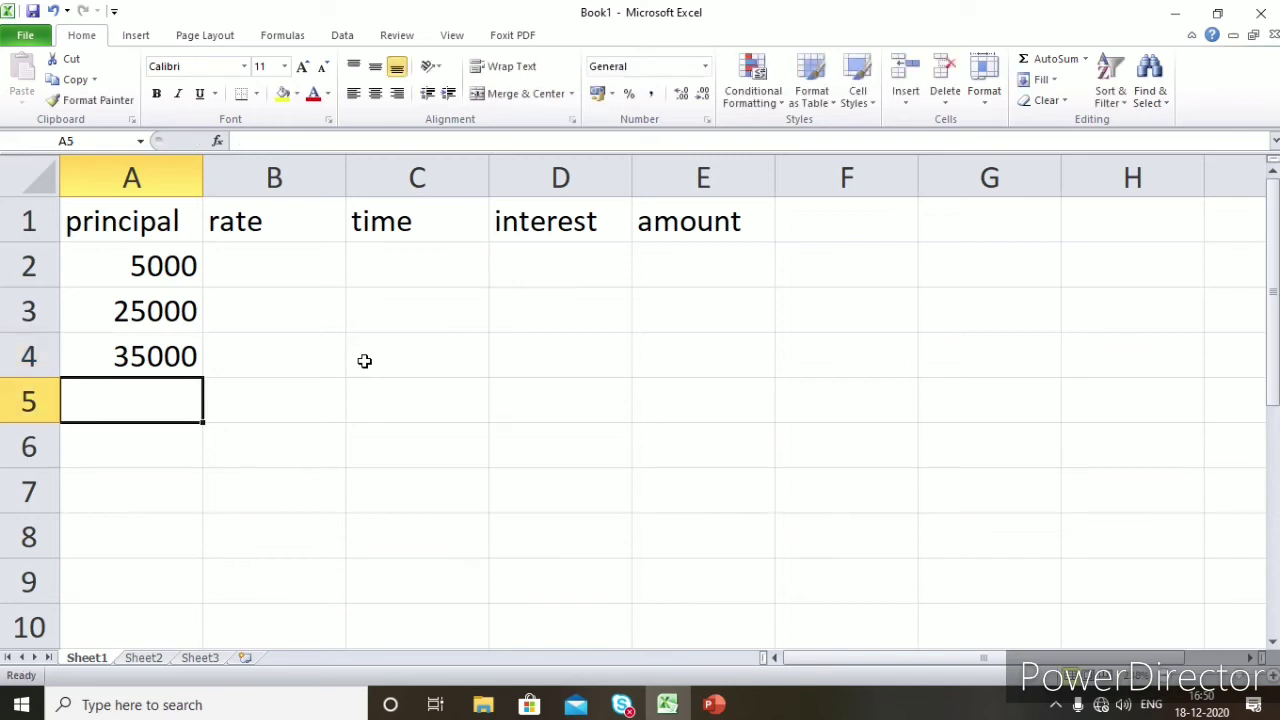
{"action": "type", "text": "50000"}
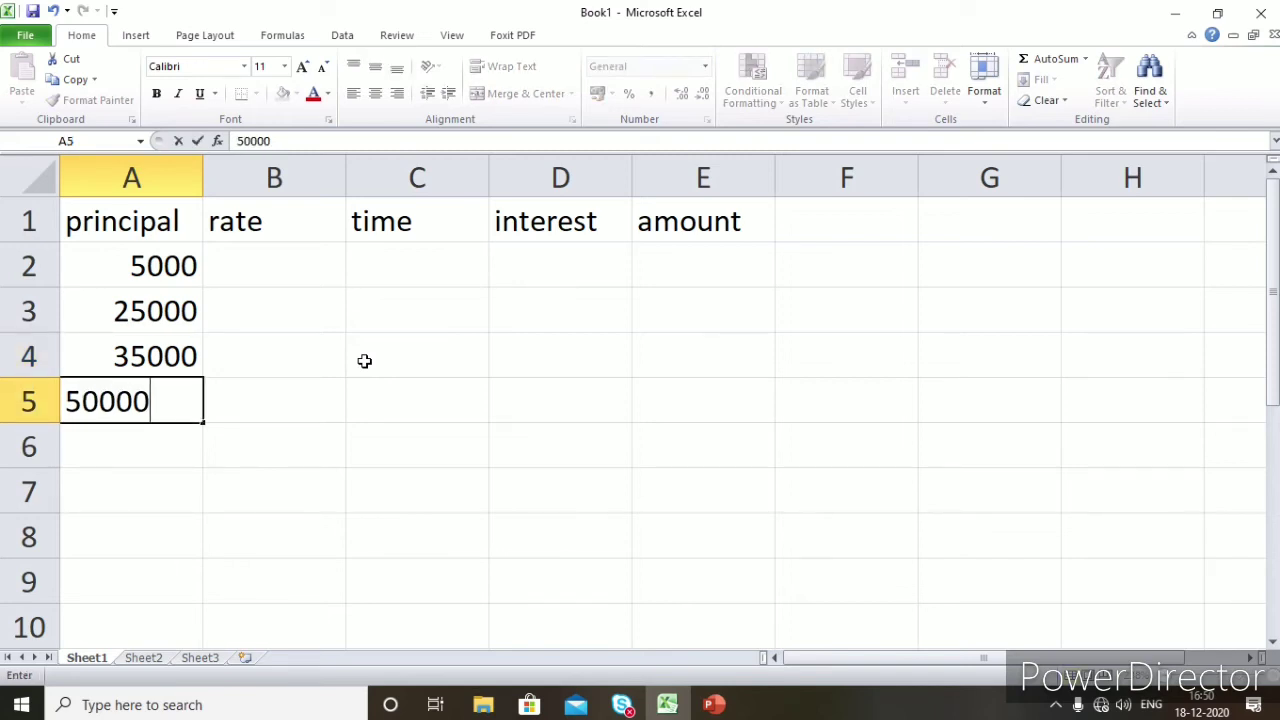
{"action": "key", "text": "Tab"}
Fill the rate column with 10, 9, 9.5 and 8.75 in cells B2 to B5.
{"action": "key", "text": "Up"}
{"action": "key", "text": "Up"}
{"action": "key", "text": "Up"}
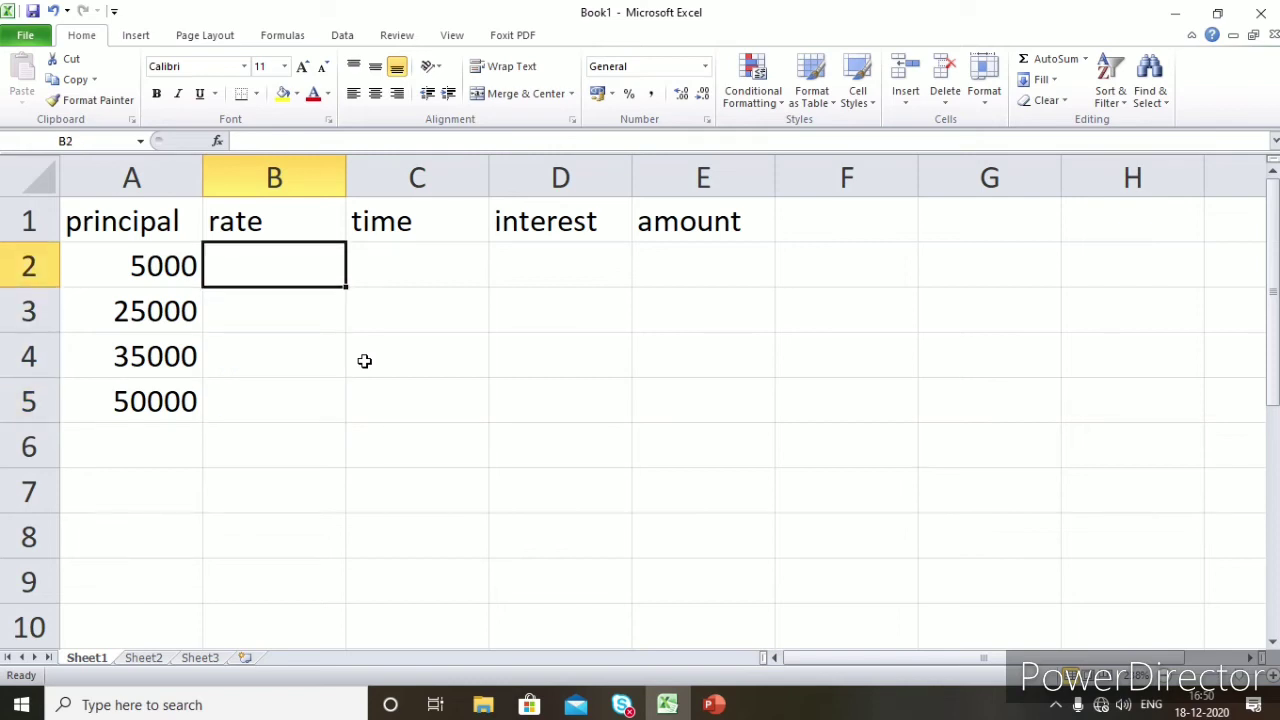
{"action": "type", "text": "10"}
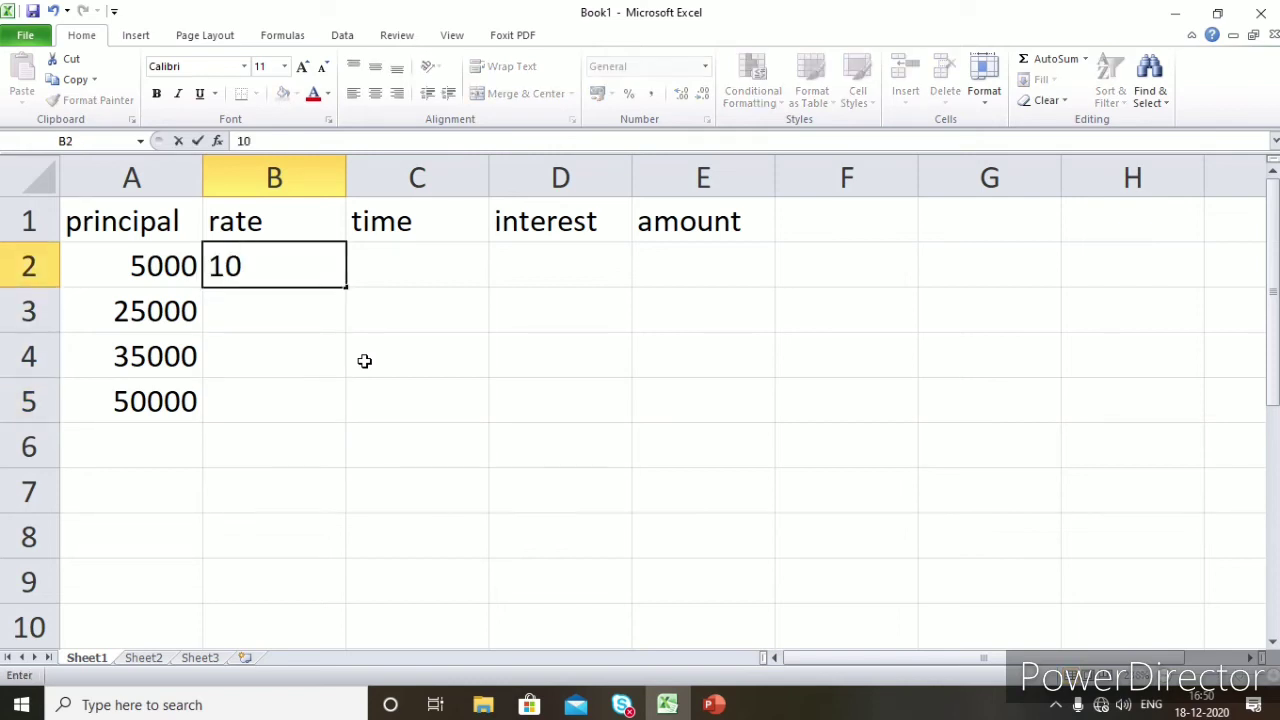
{"action": "key", "text": "Return"}
{"action": "type", "text": "9"}
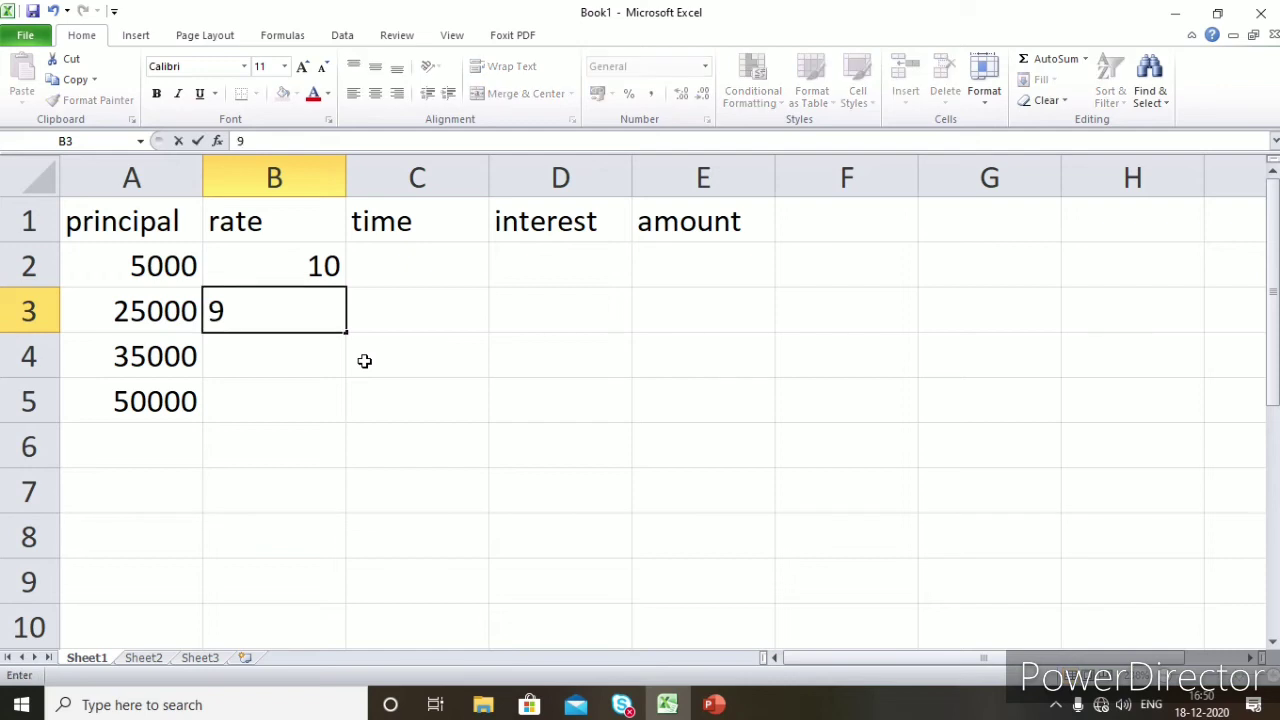
{"action": "key", "text": "Return"}
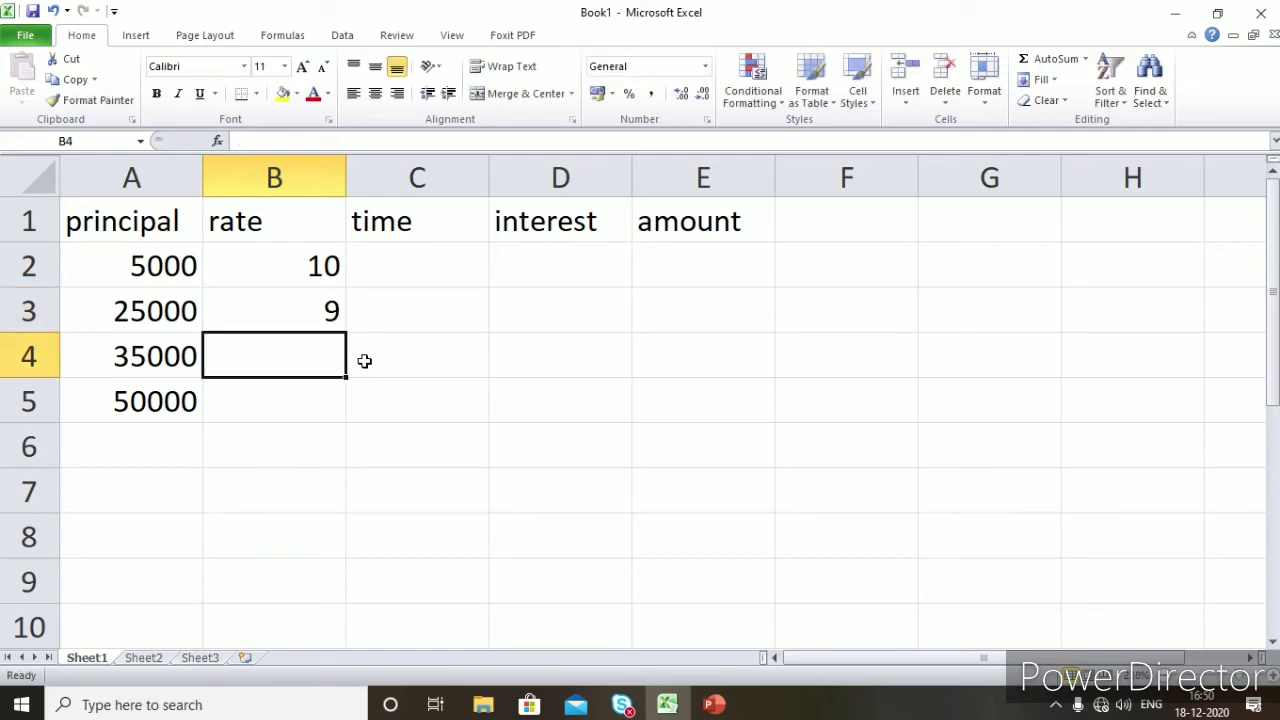
{"action": "type", "text": "9.5"}
{"action": "key", "text": "Return"}
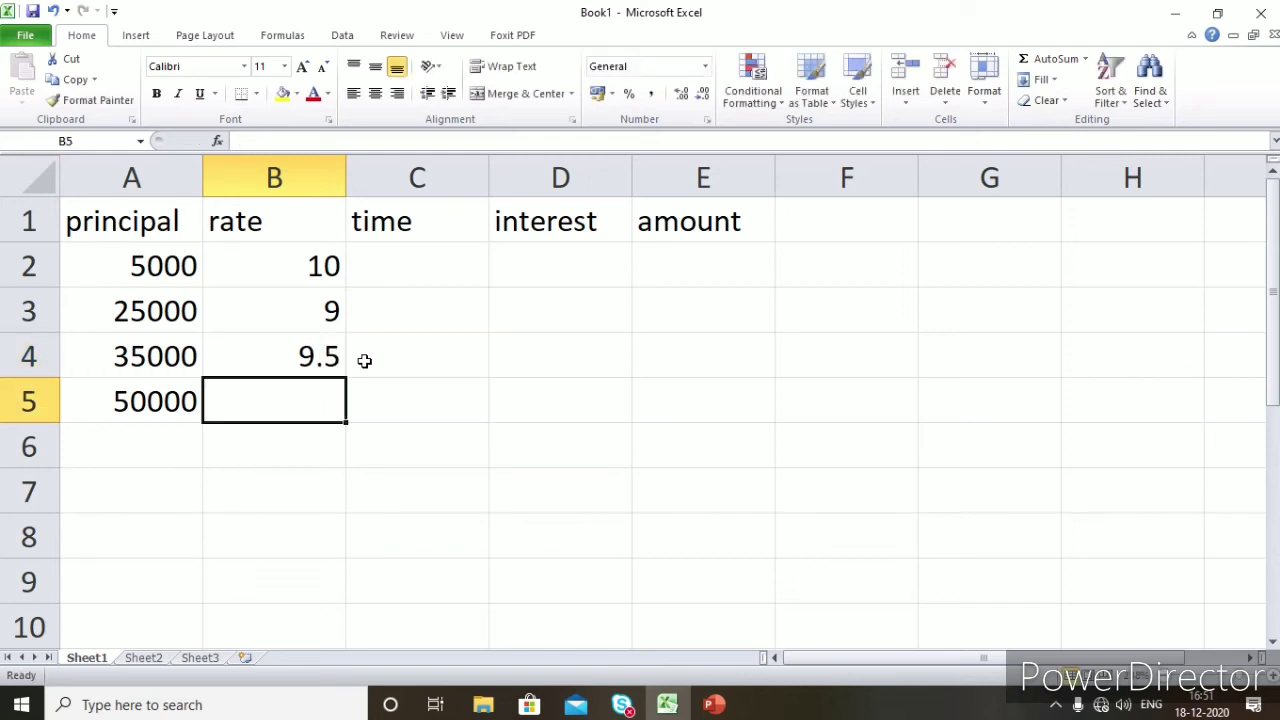
{"action": "type", "text": "8"}
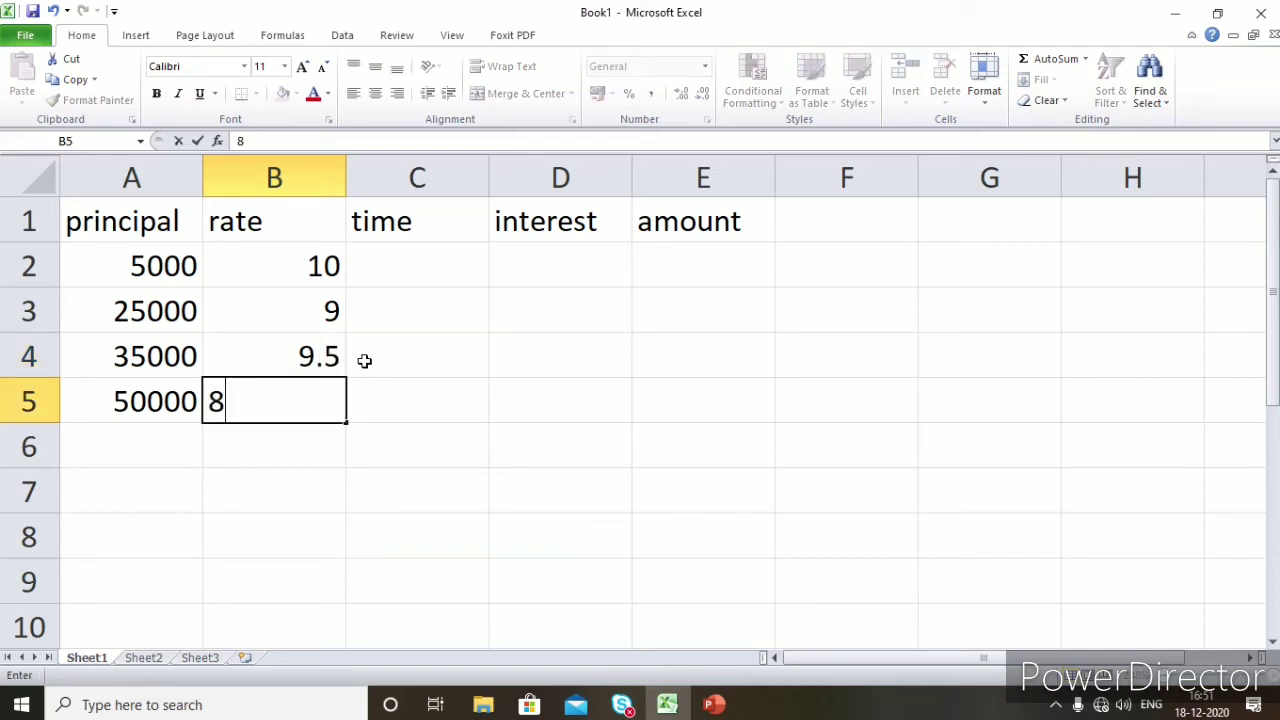
{"action": "type", "text": ".75"}
Fill the time column with 2, 3, 2.5 and 2 in cells C2 to C5.
{"action": "left_click", "coordinate": [388, 276]}
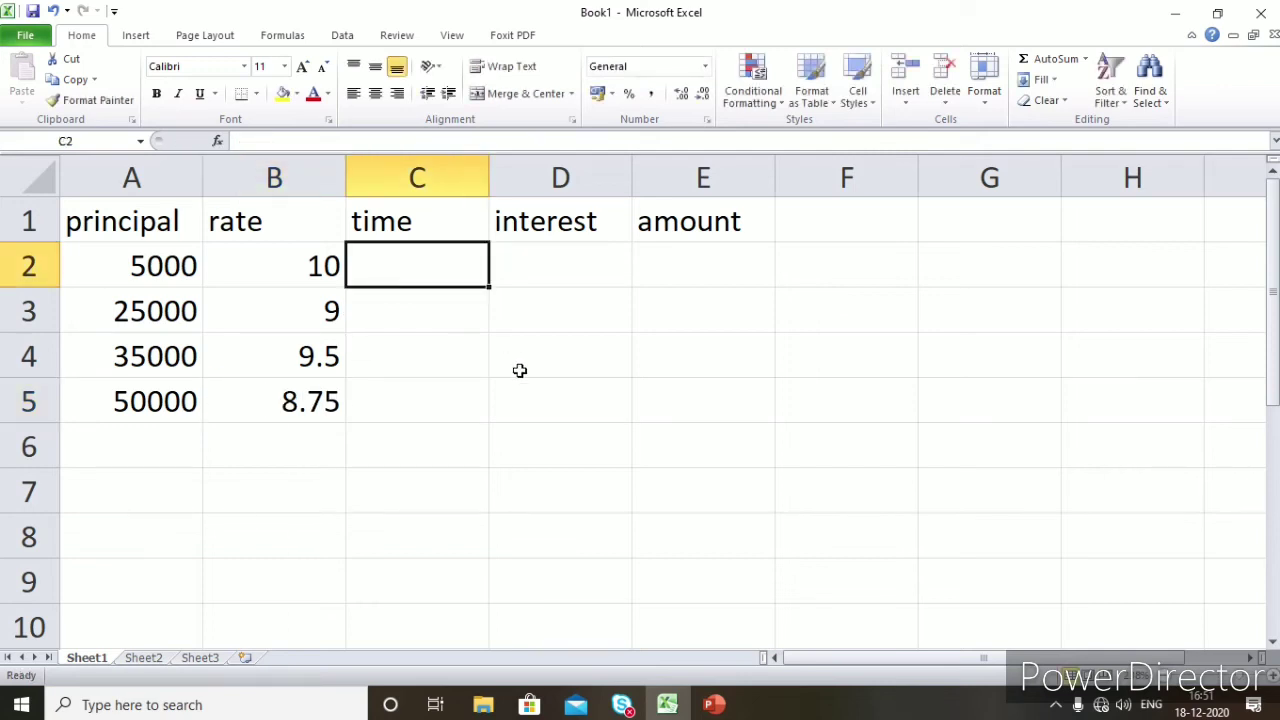
{"action": "type", "text": "2"}
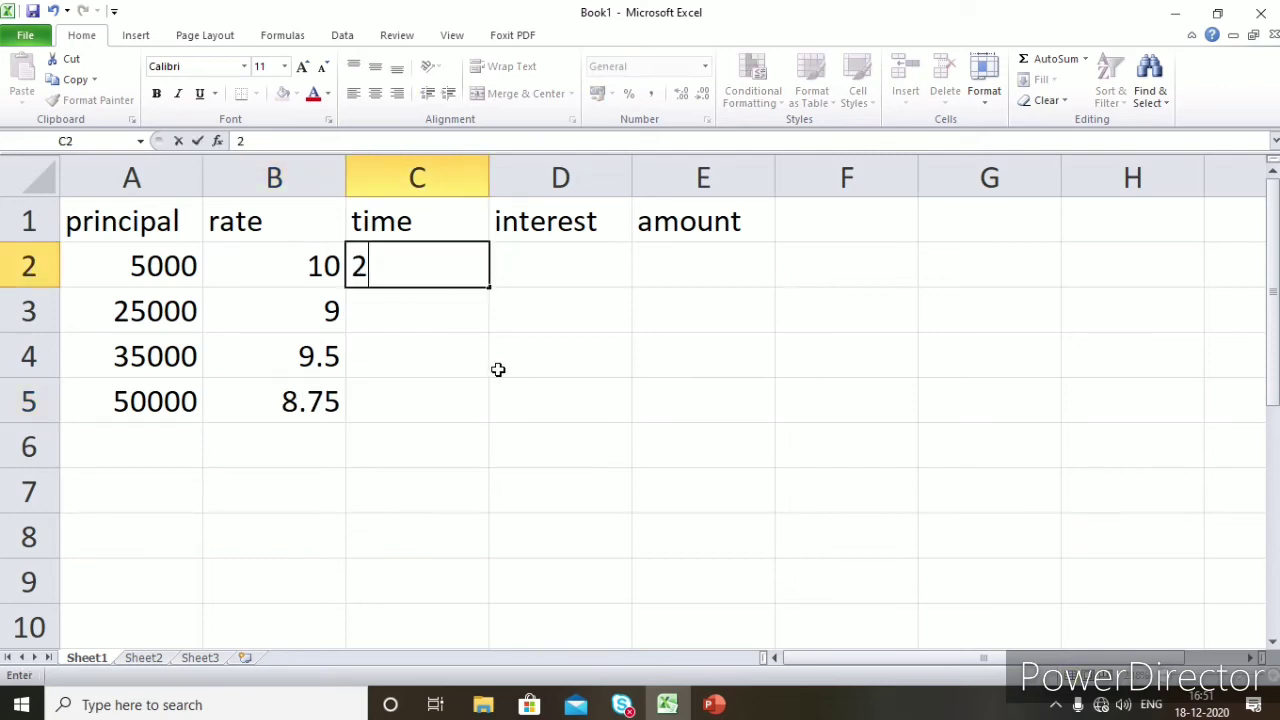
{"action": "key", "text": "Return"}
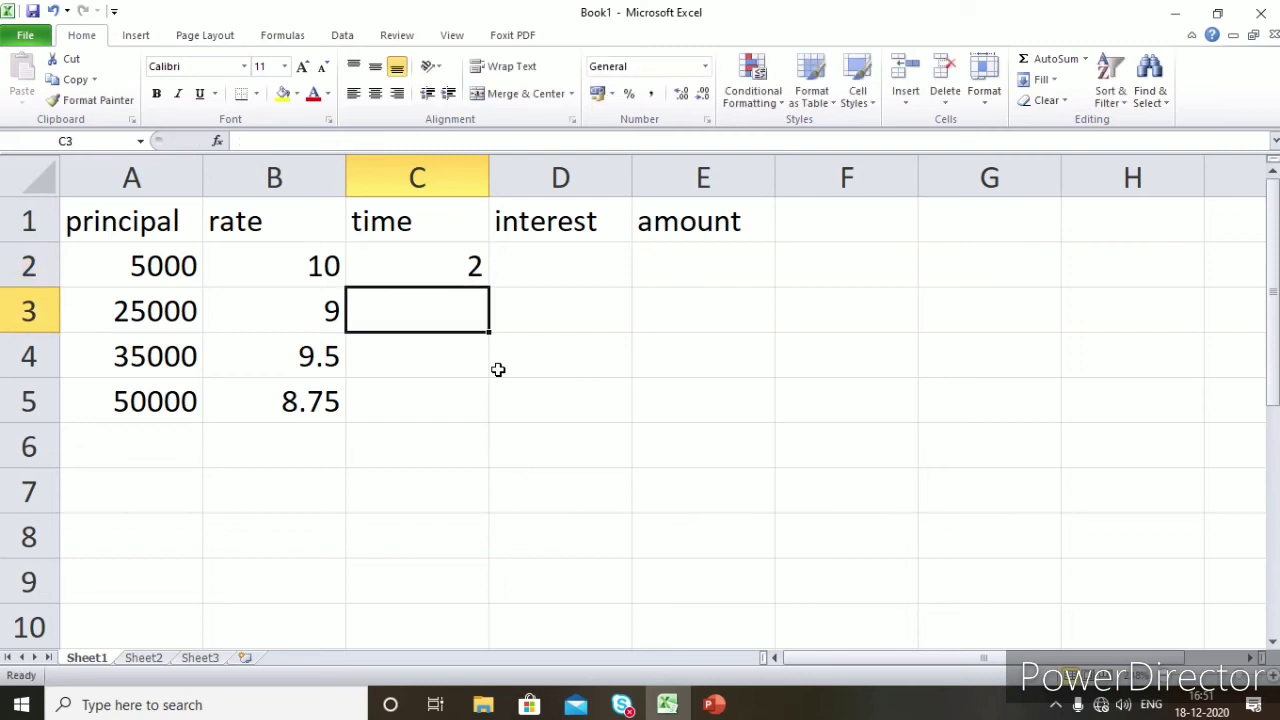
{"action": "type", "text": "3"}
{"action": "key", "text": "Return"}
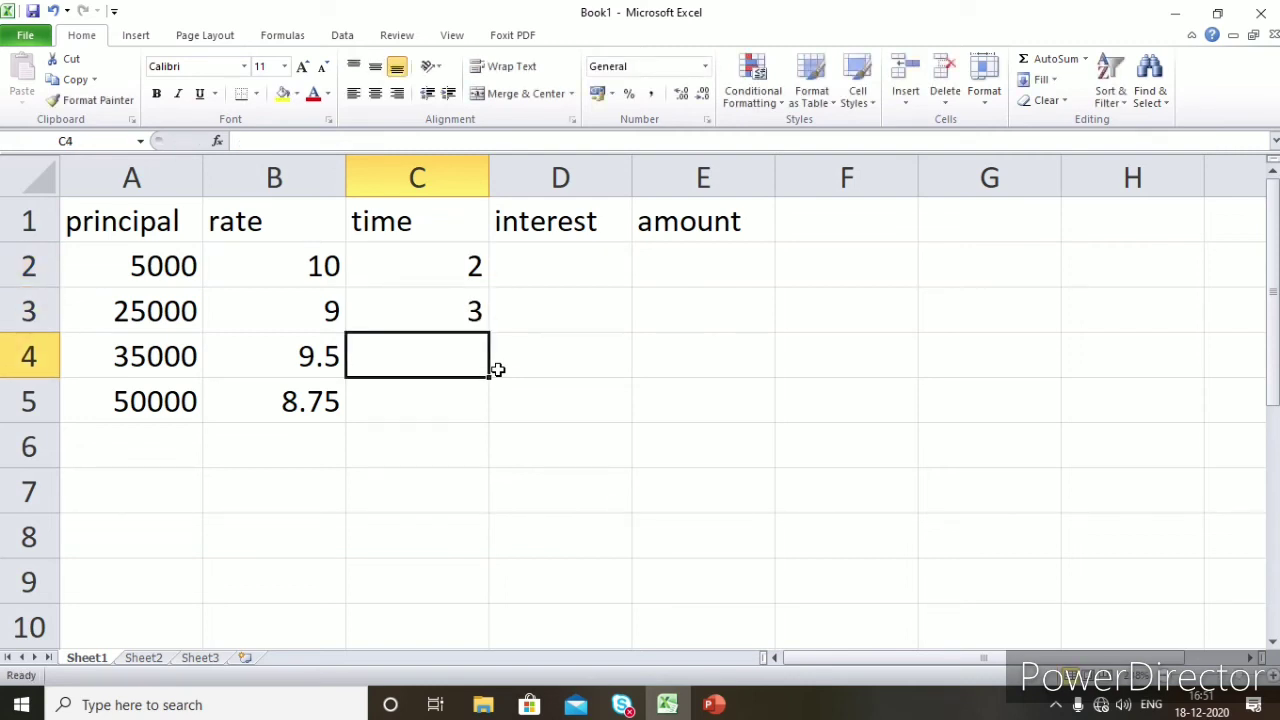
{"action": "type", "text": "2.5"}
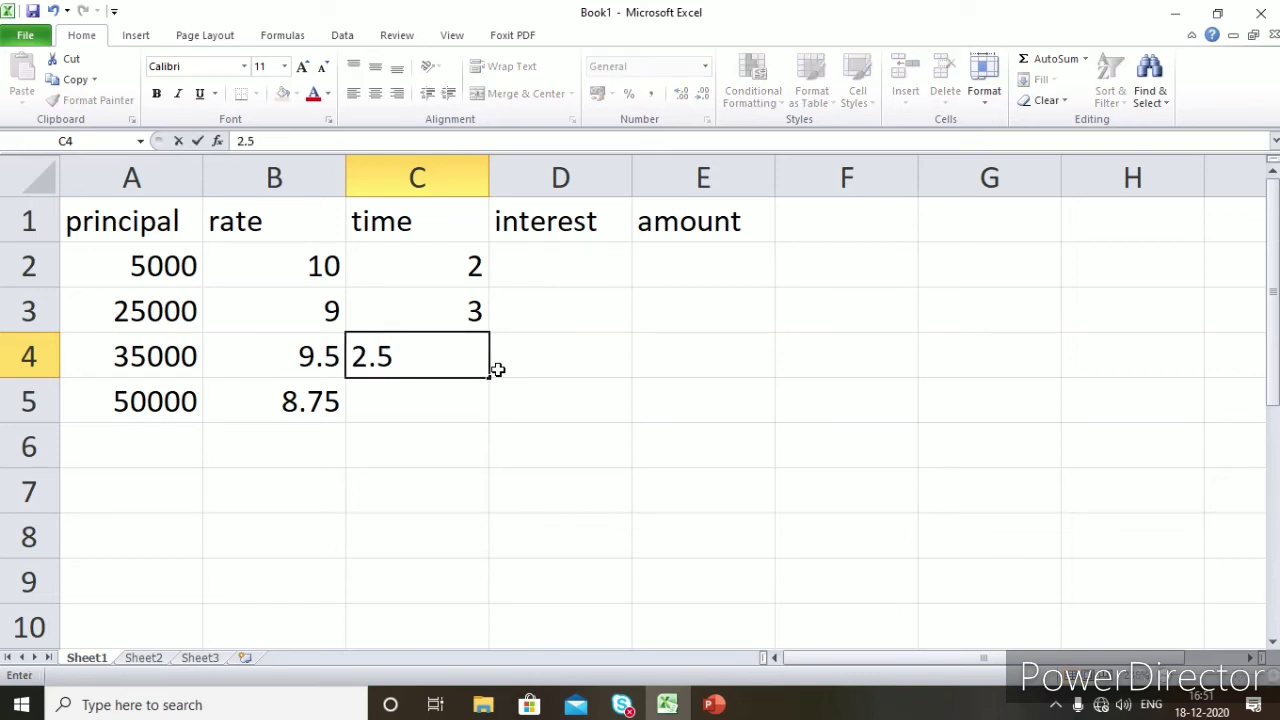
{"action": "key", "text": "Return"}
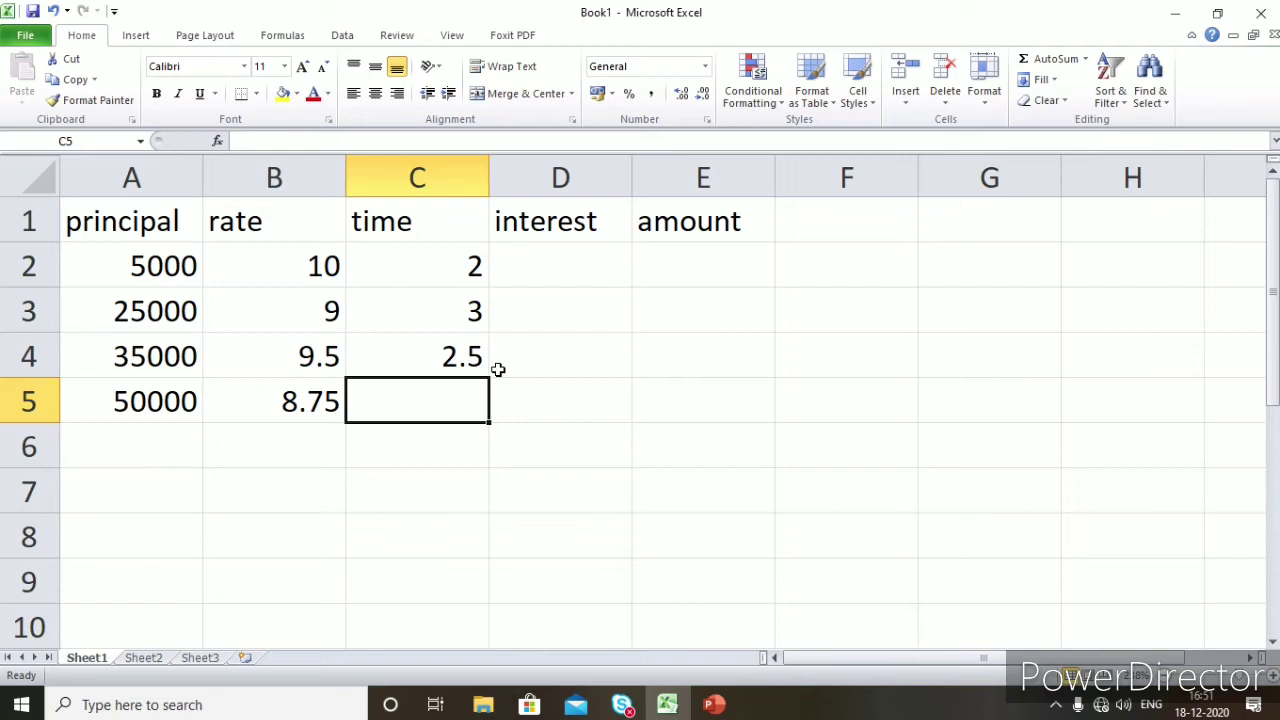
{"action": "type", "text": "2"}
{"action": "left_click", "coordinate": [470, 474]}
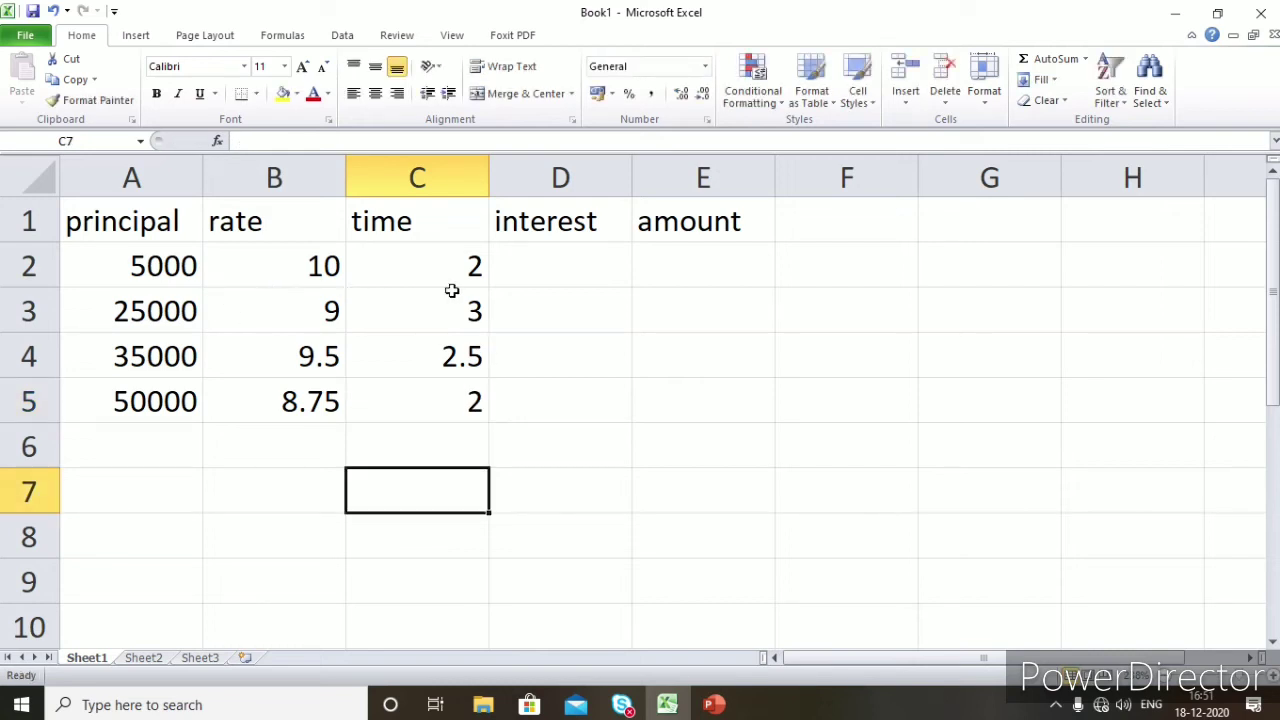
Enter the interest formula =A2*B2*C2/100 in cell D2, referencing the first row's principal, rate and time.
{"action": "left_click", "coordinate": [545, 269]}
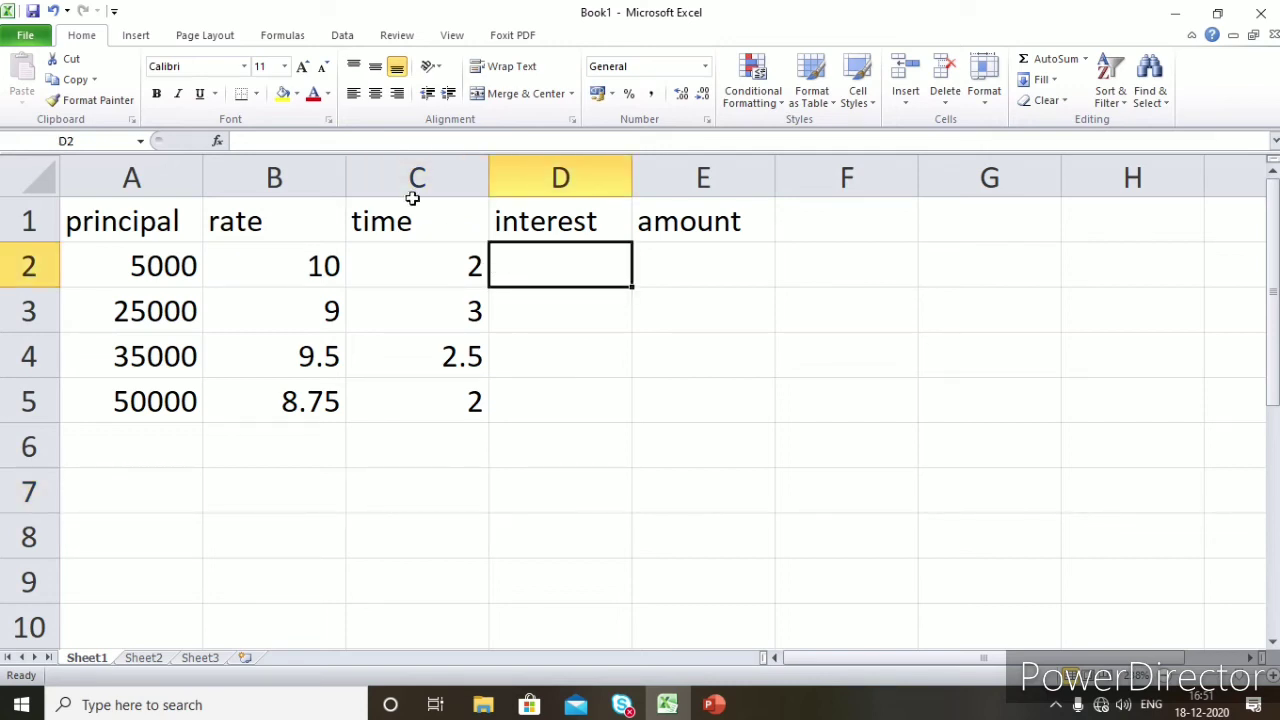
{"action": "left_click", "coordinate": [257, 142]}
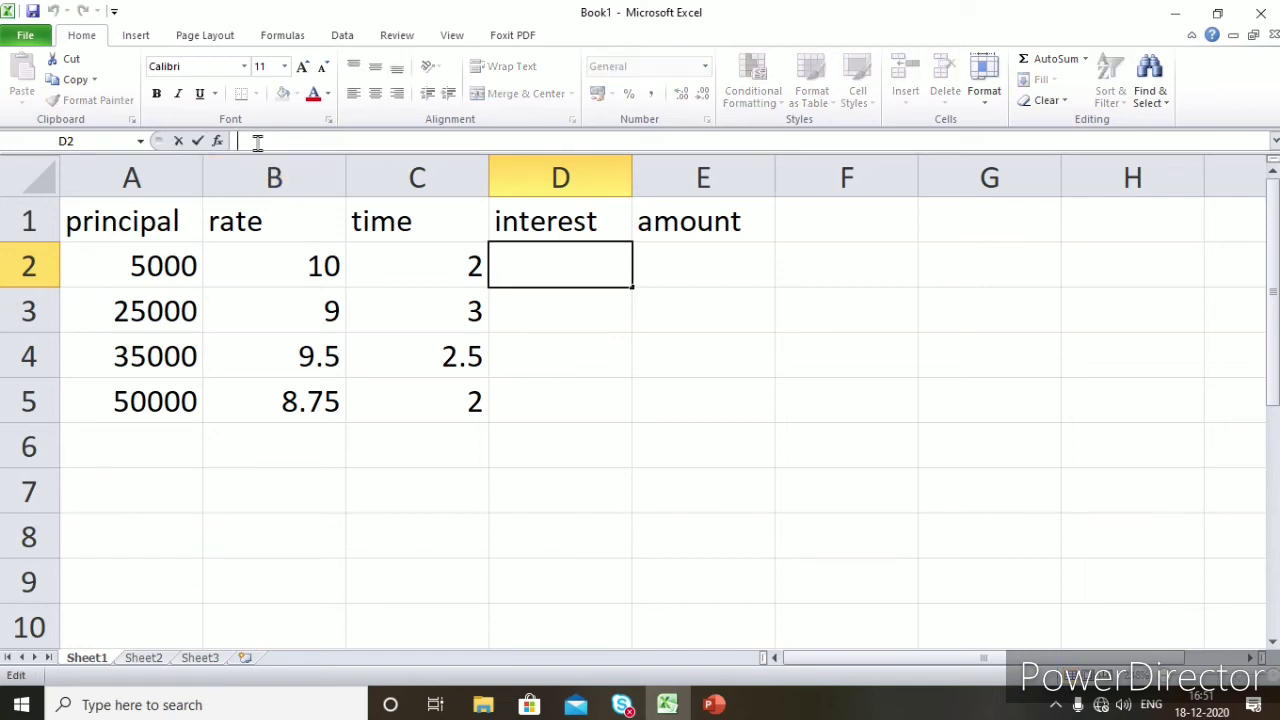
{"action": "type", "text": "="}
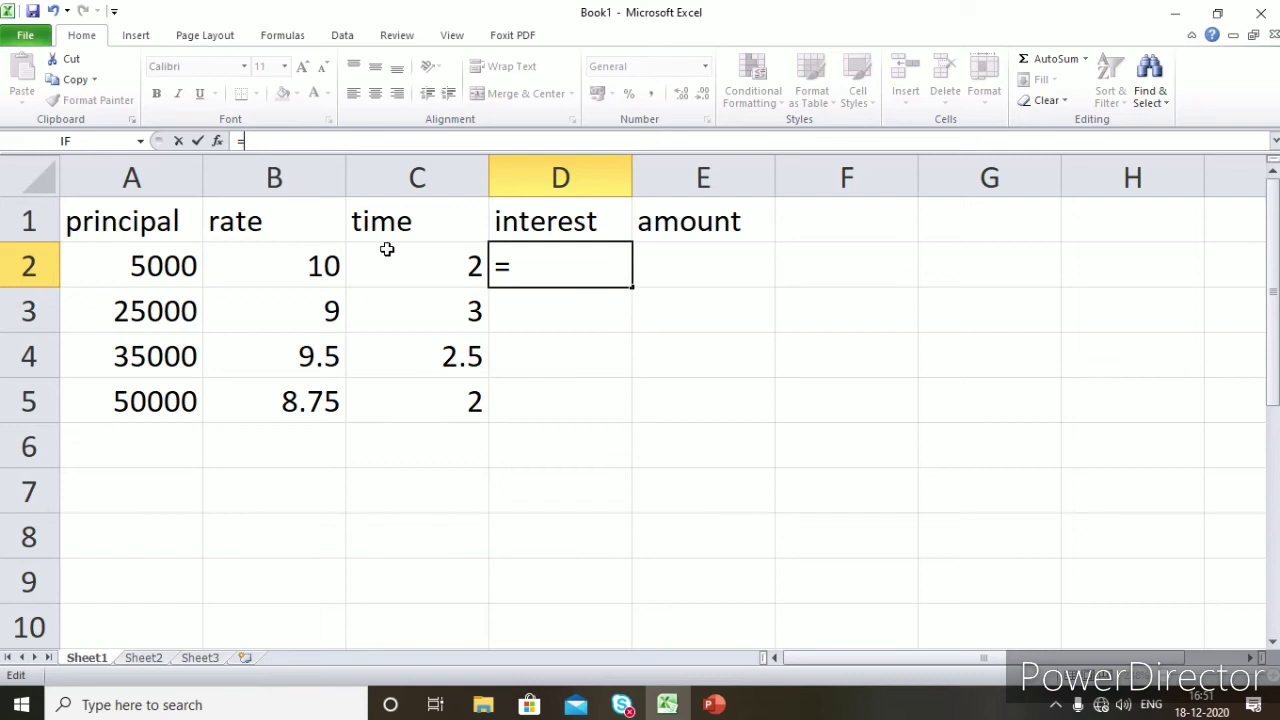
{"action": "left_click", "coordinate": [163, 265]}
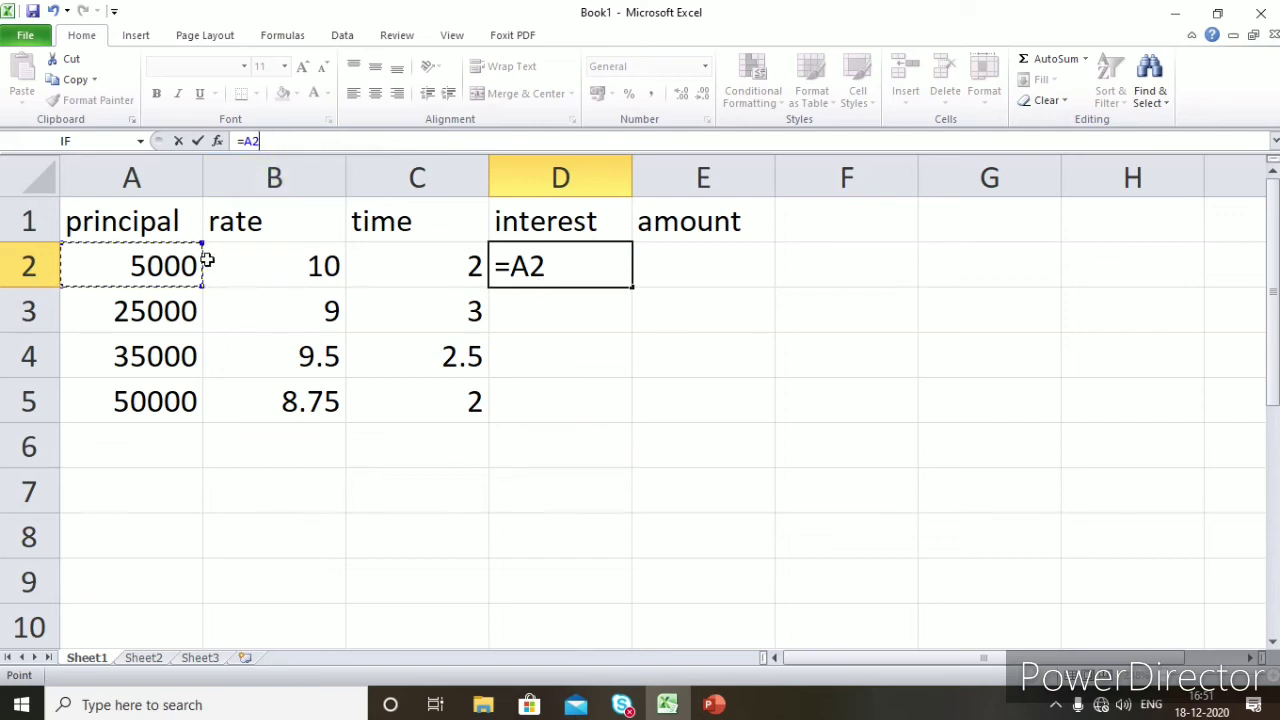
{"action": "type", "text": "*"}
{"action": "left_click", "coordinate": [278, 272]}
{"action": "type", "text": "*"}
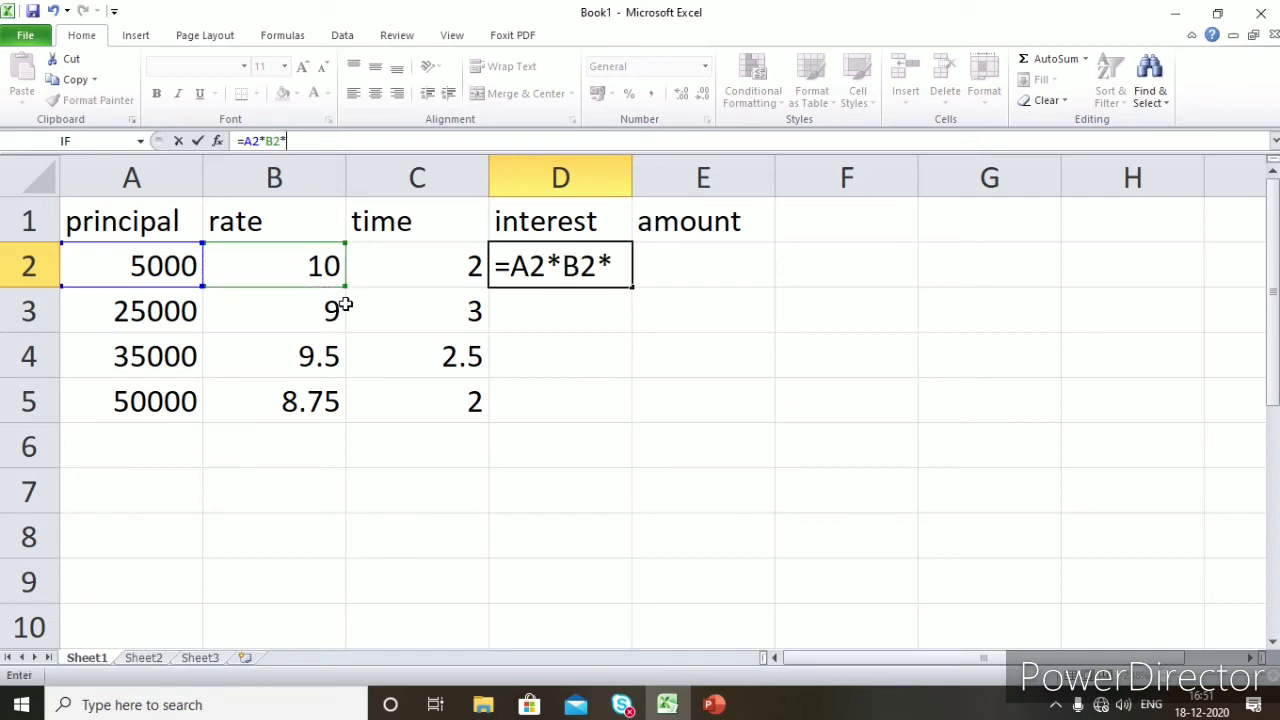
{"action": "left_click", "coordinate": [390, 278]}
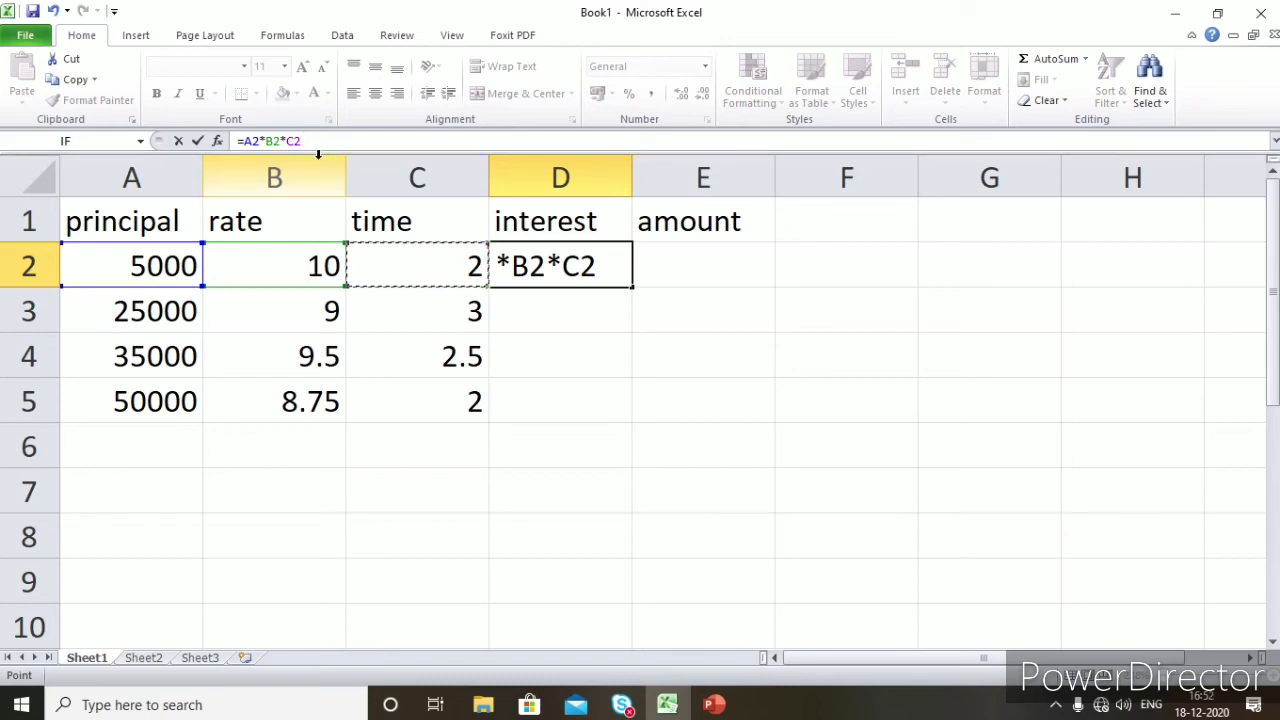
{"action": "type", "text": "/100"}
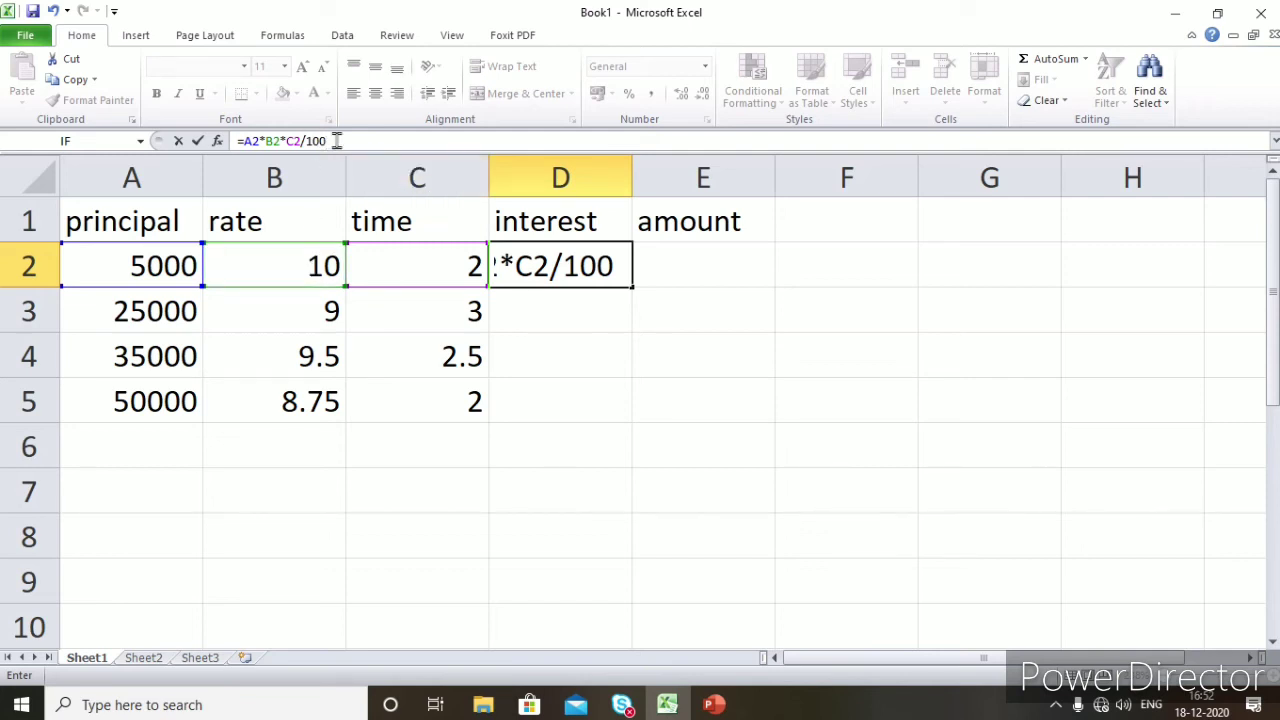
{"action": "key", "text": "Return"}
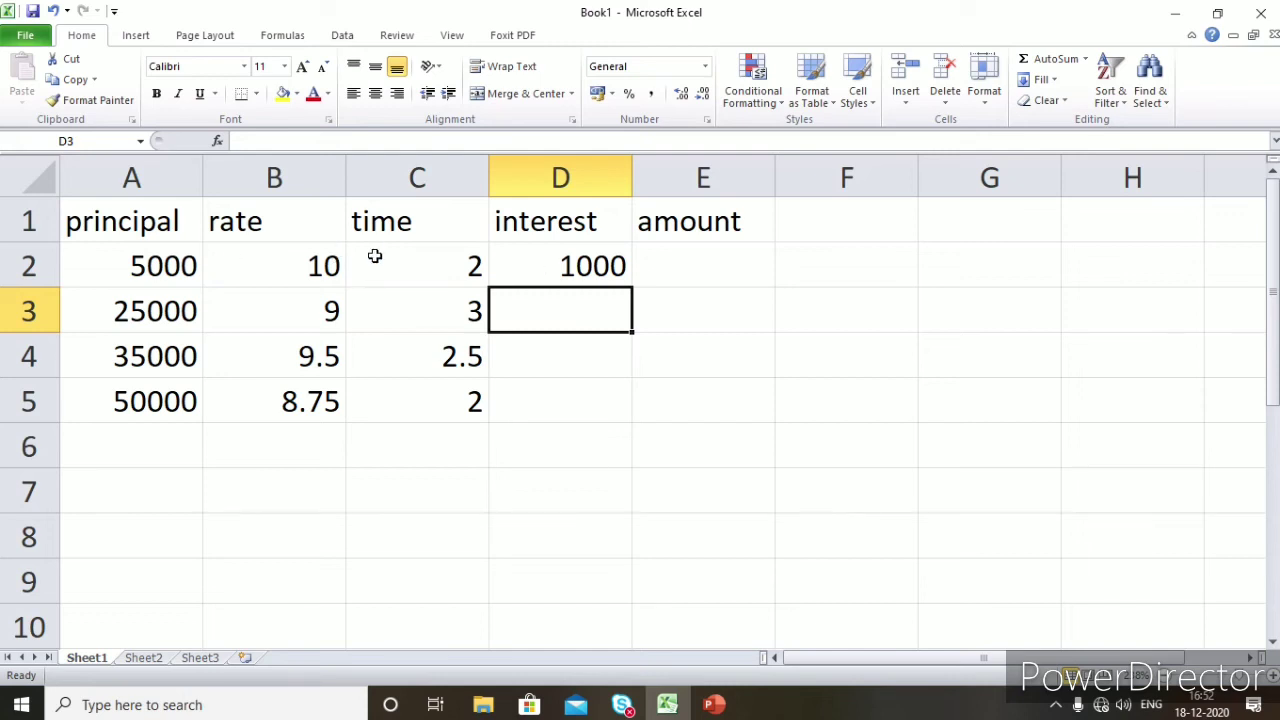
Add parentheses around the multiplied references in D2 so the interest formula reads =(A2*B2*C2)/100.
{"action": "left_click", "coordinate": [524, 271]}
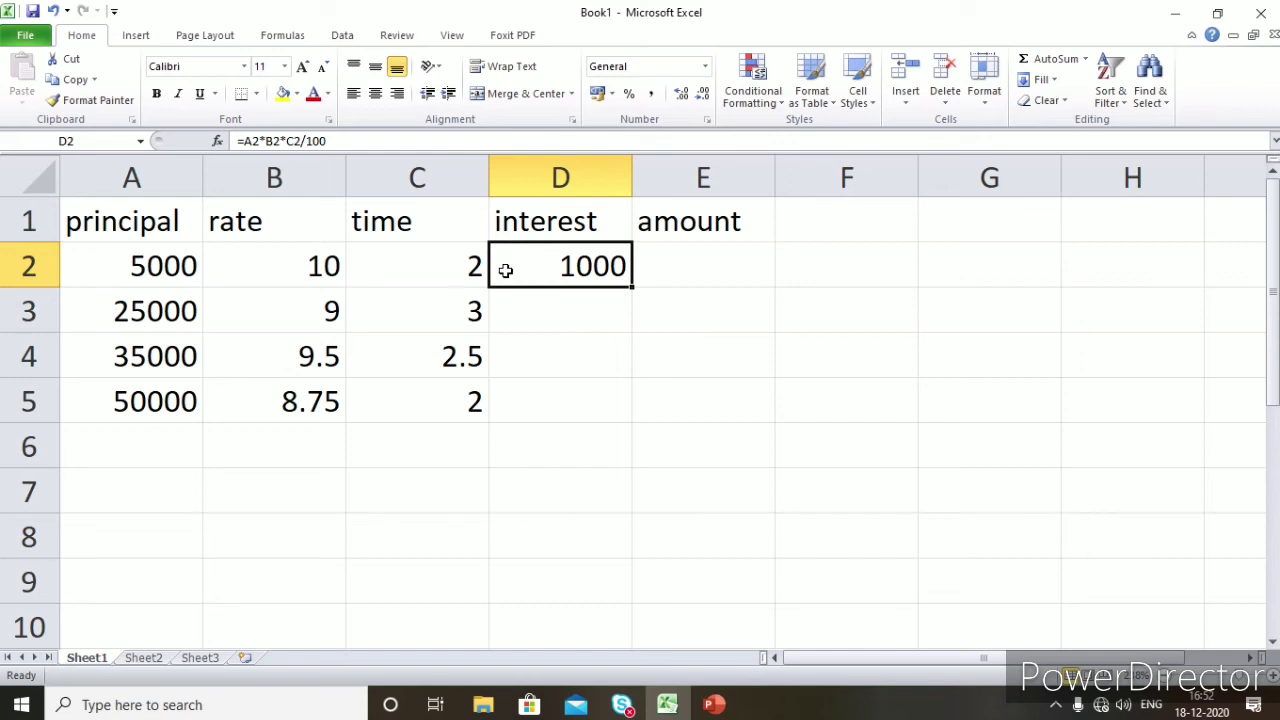
{"action": "left_click", "coordinate": [303, 141]}
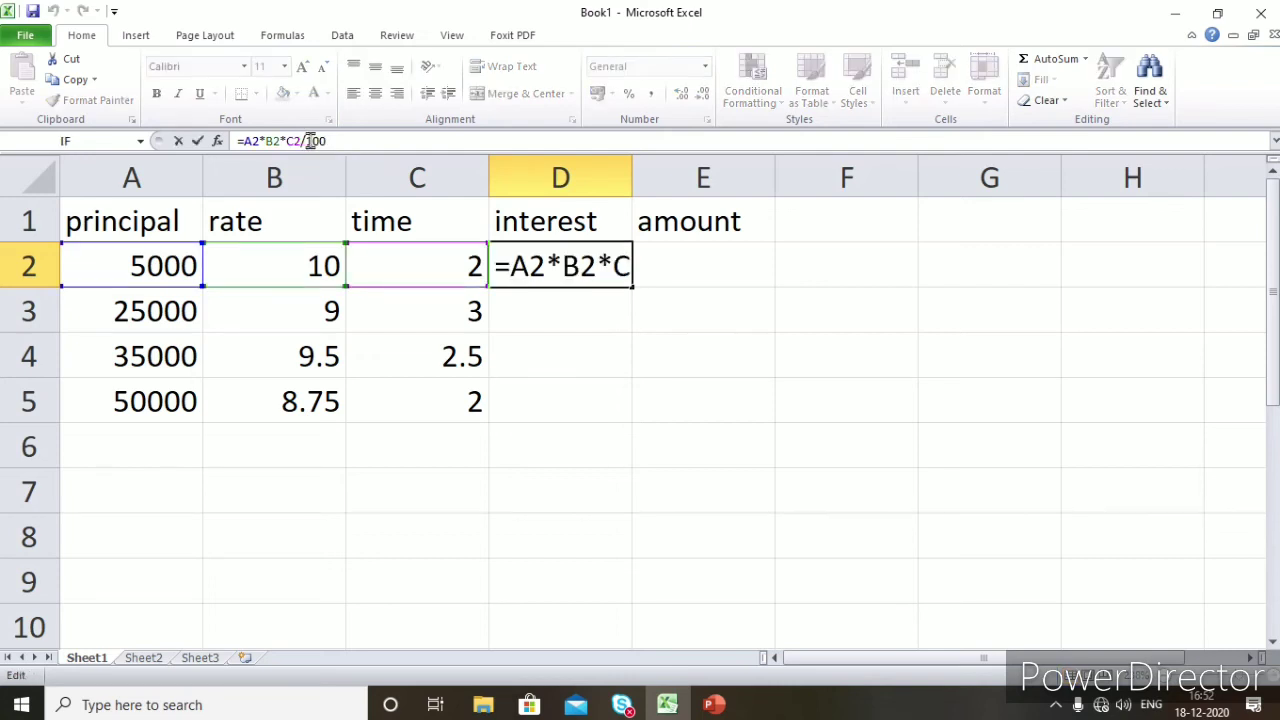
{"action": "type", "text": ")"}
{"action": "key", "text": "Left"}
{"action": "key", "text": "Left"}
{"action": "key", "text": "Left"}
{"action": "key", "text": "Left"}
{"action": "key", "text": "Left"}
{"action": "key", "text": "Left"}
{"action": "key", "text": "Left"}
{"action": "key", "text": "Left"}
{"action": "key", "text": "Left"}
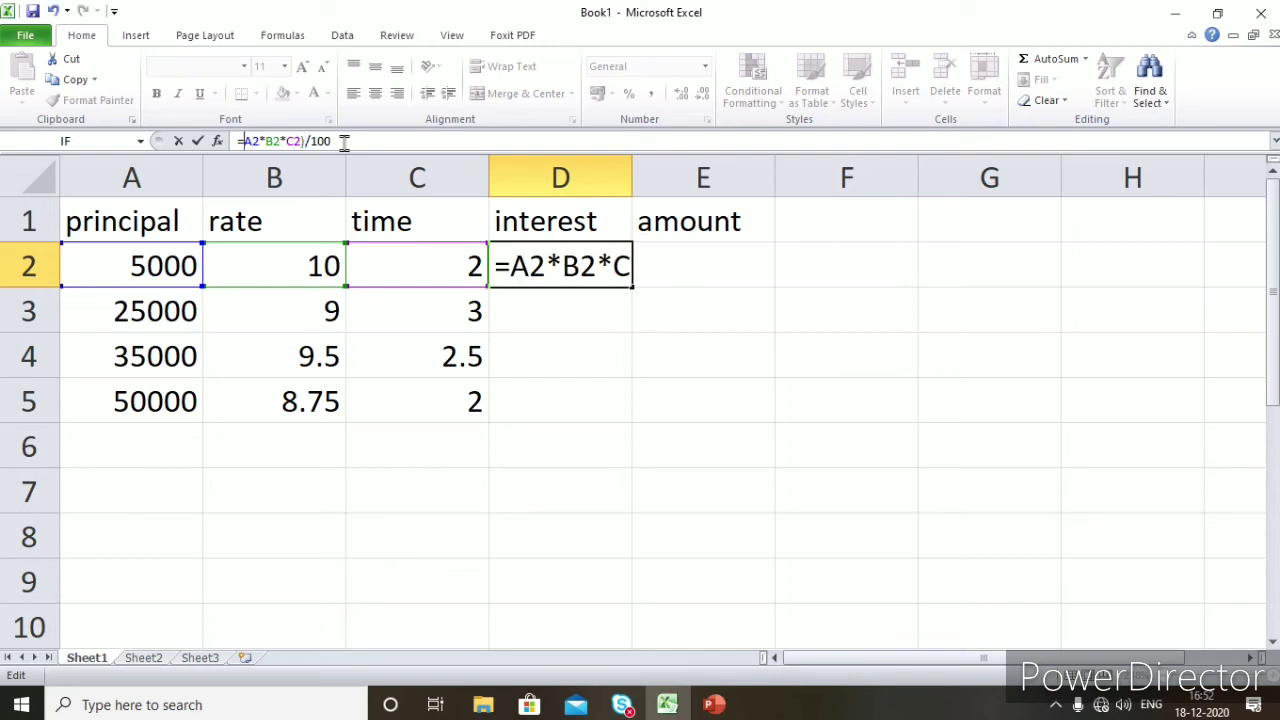
{"action": "type", "text": "("}
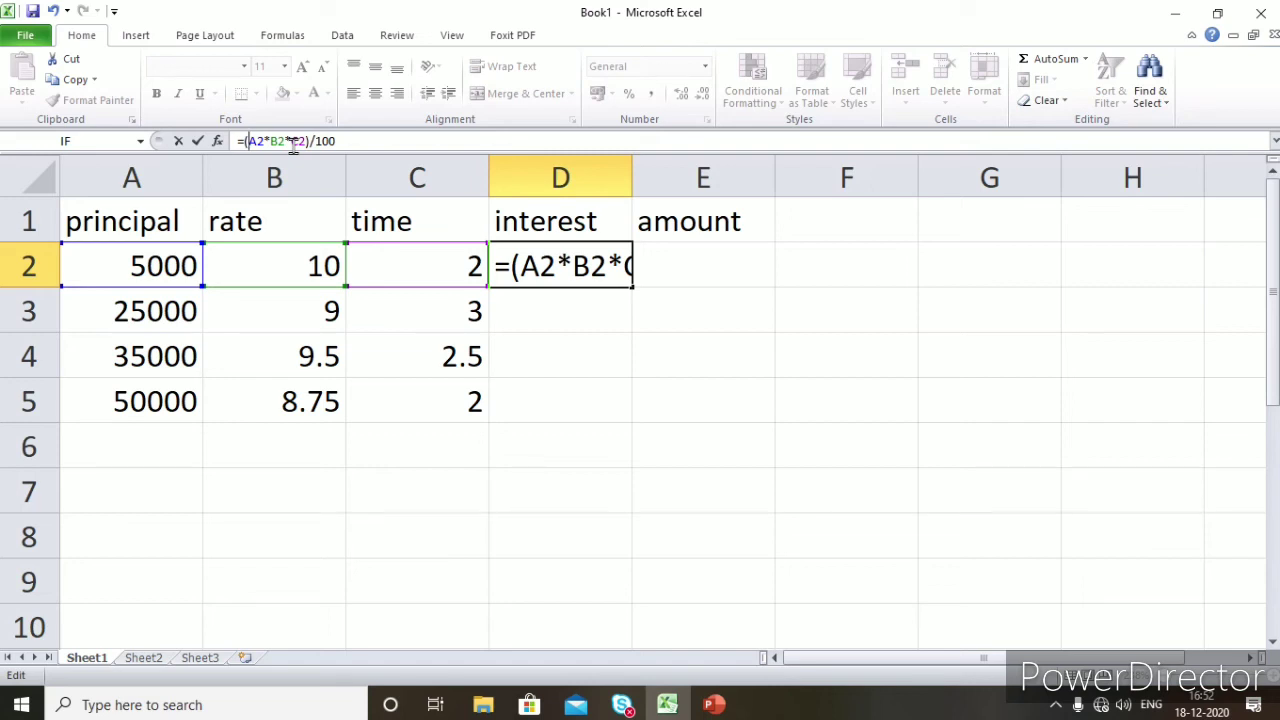
{"action": "key", "text": "Return"}
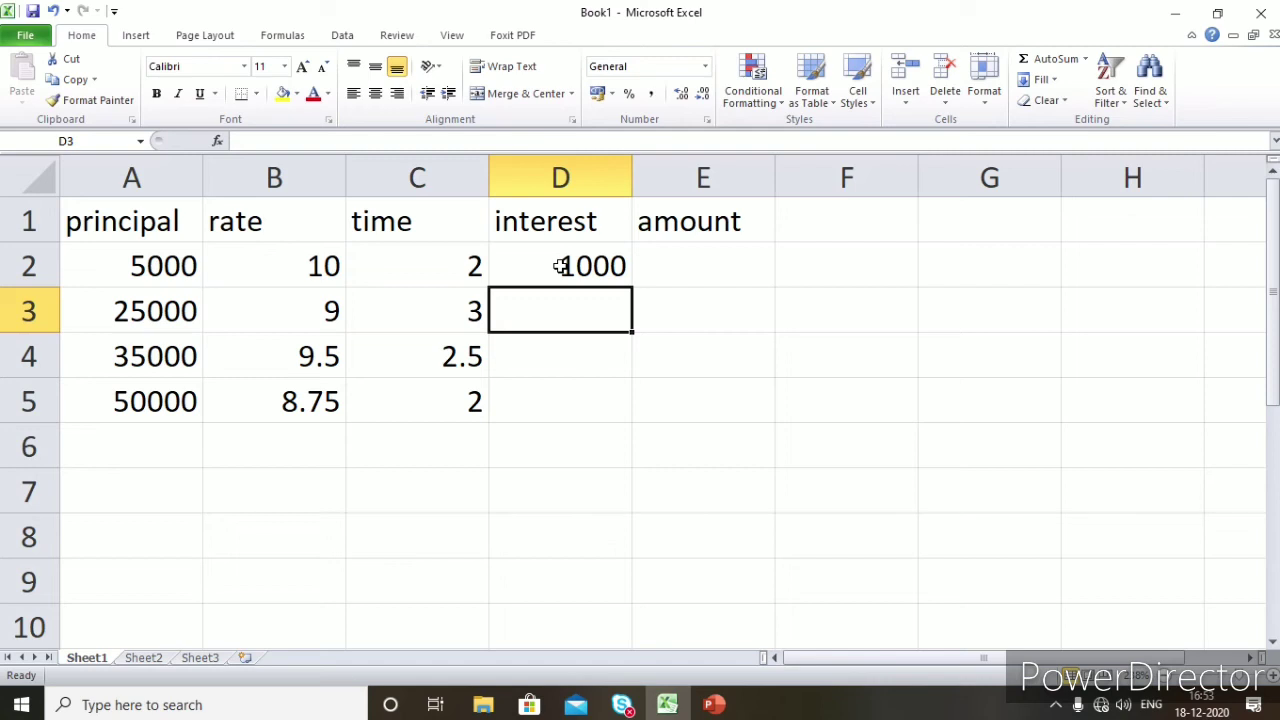
Enter the amount formula =A2+D2 in cell E2 to add the first row's principal and interest.
{"action": "left_click", "coordinate": [675, 266]}
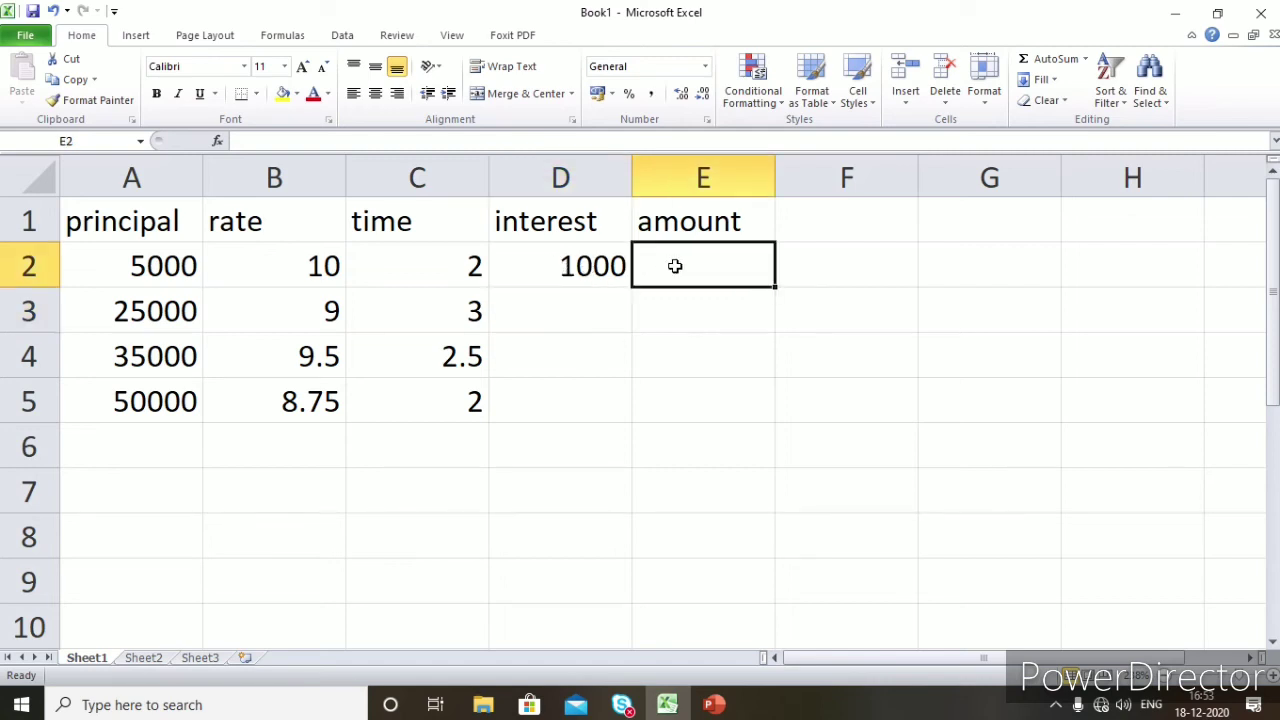
{"action": "left_click", "coordinate": [272, 144]}
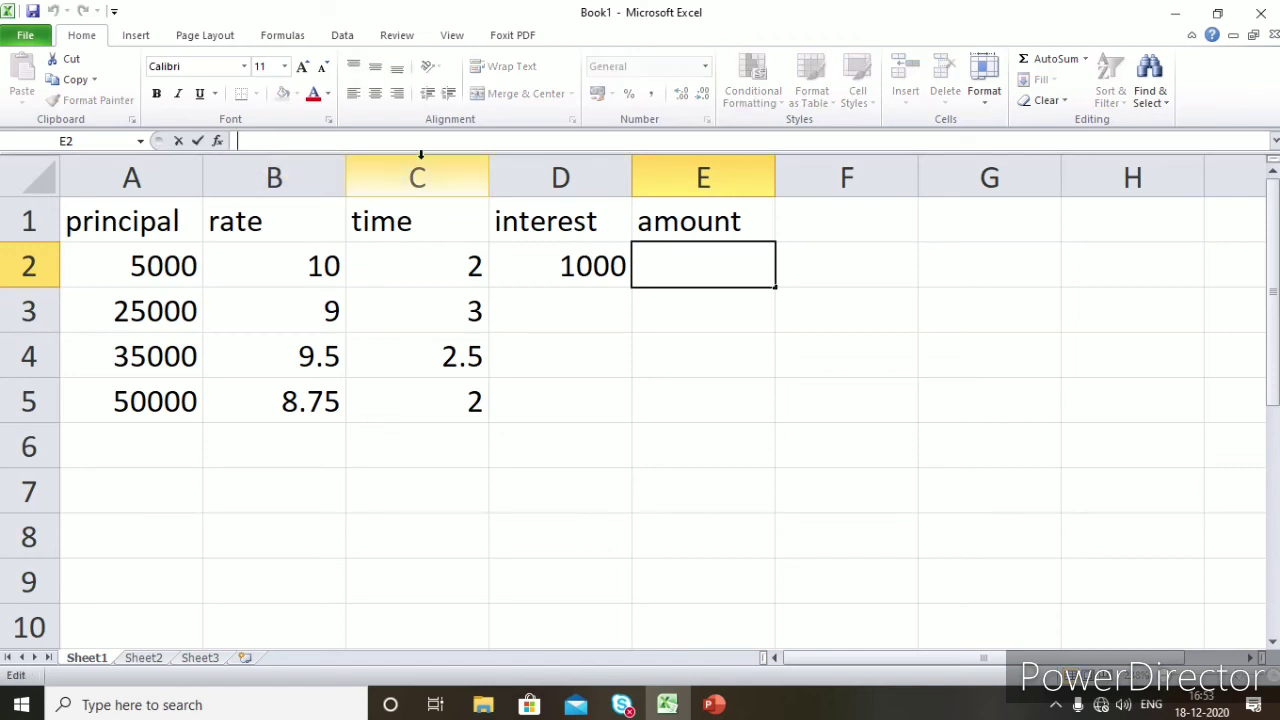
{"action": "type", "text": "="}
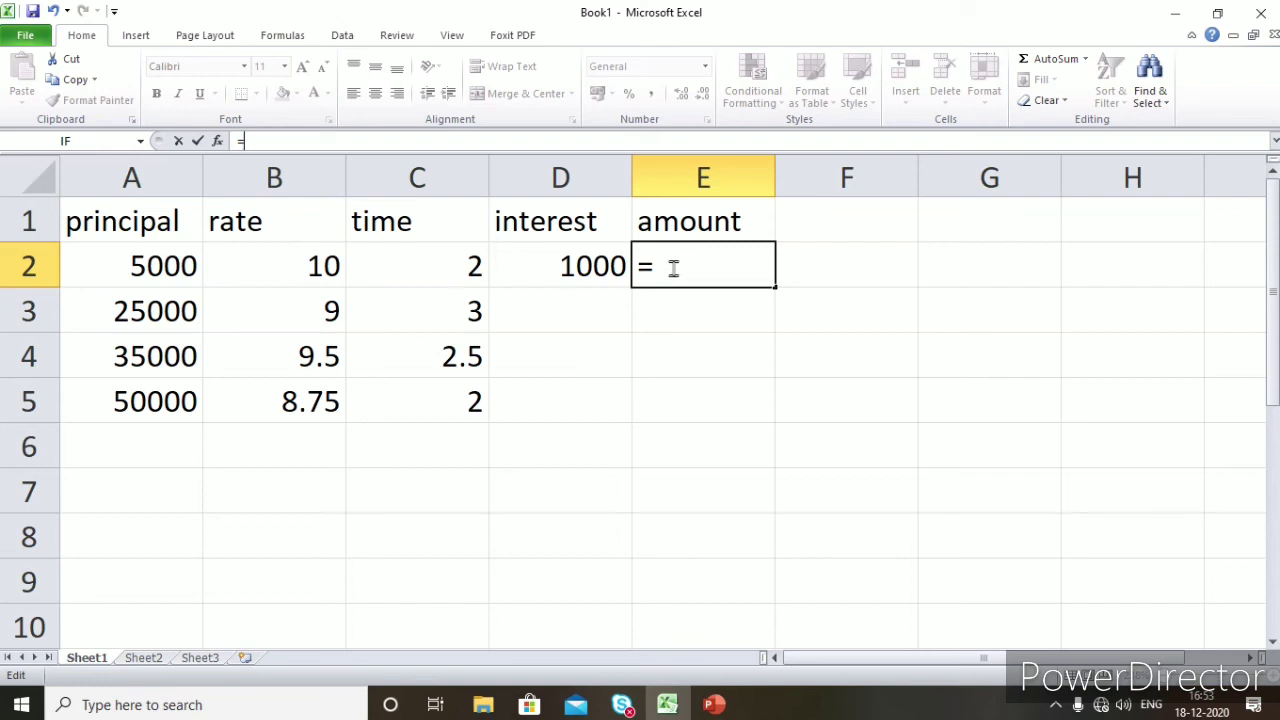
{"action": "left_click", "coordinate": [170, 265]}
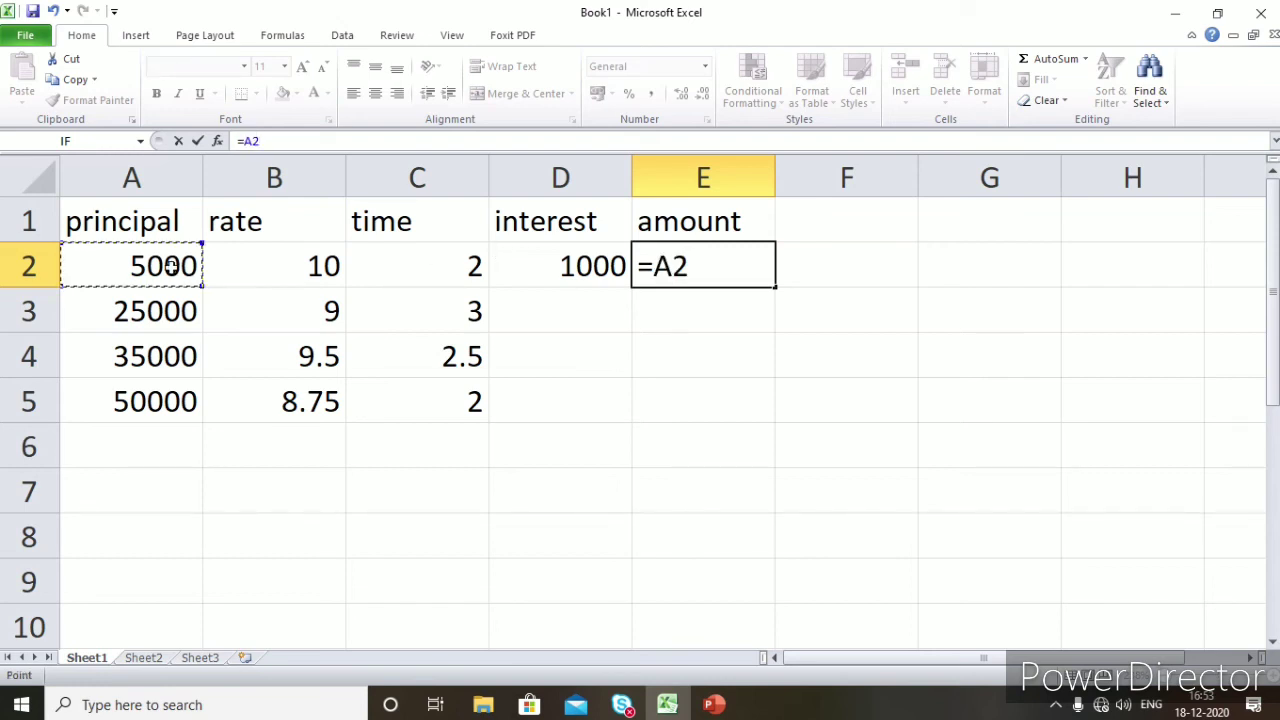
{"action": "type", "text": "+"}
{"action": "left_click", "coordinate": [540, 263]}
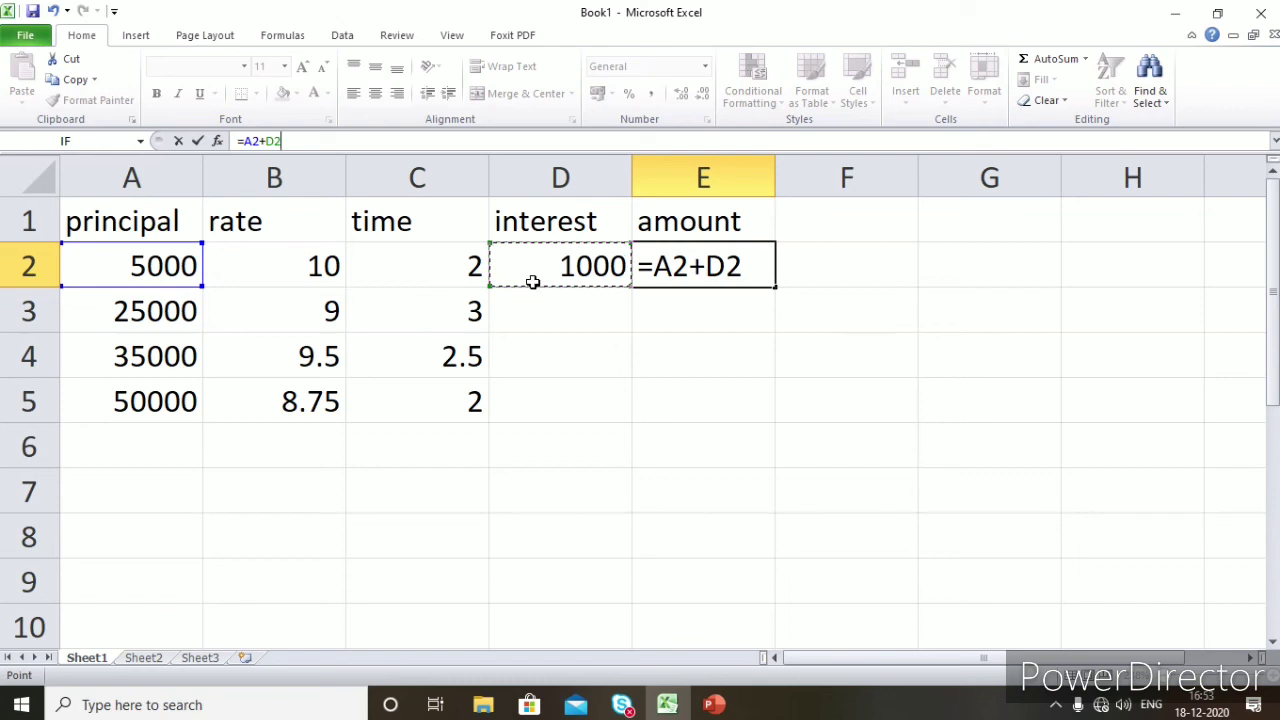
{"action": "key", "text": "Return"}
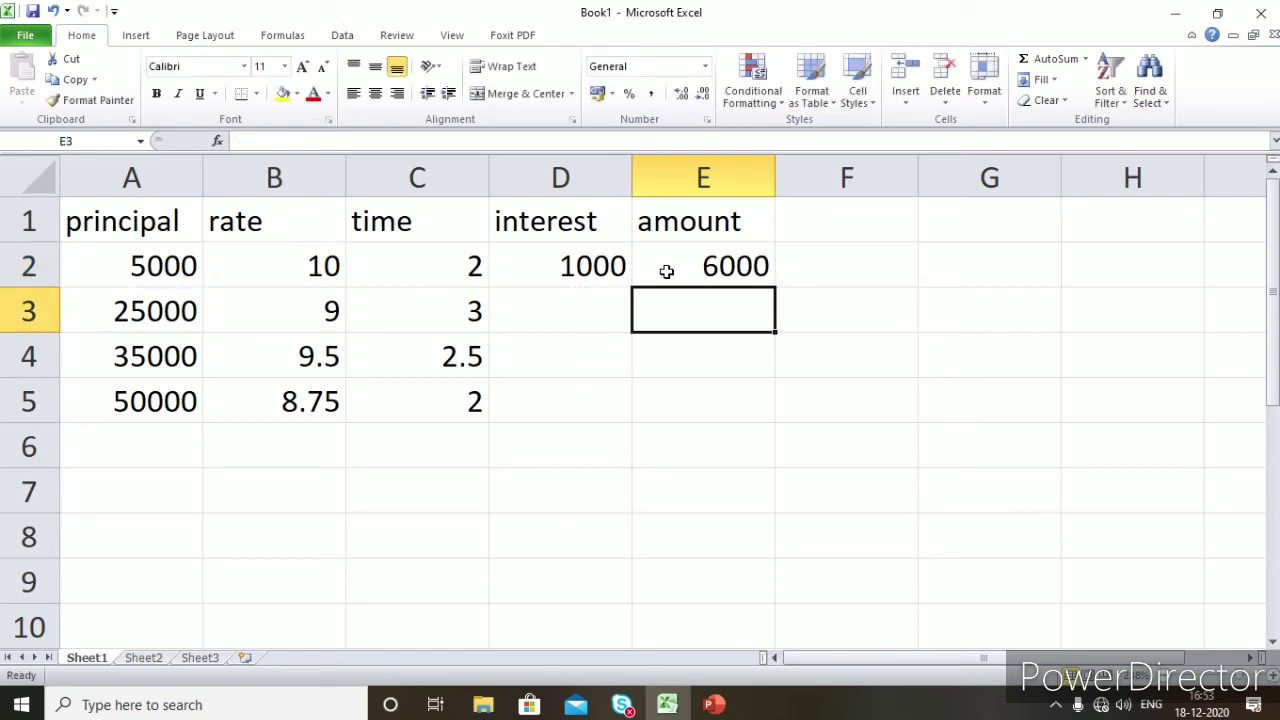
Copy the interest formula from D2 down through cell D5.
{"action": "left_click", "coordinate": [560, 315]}
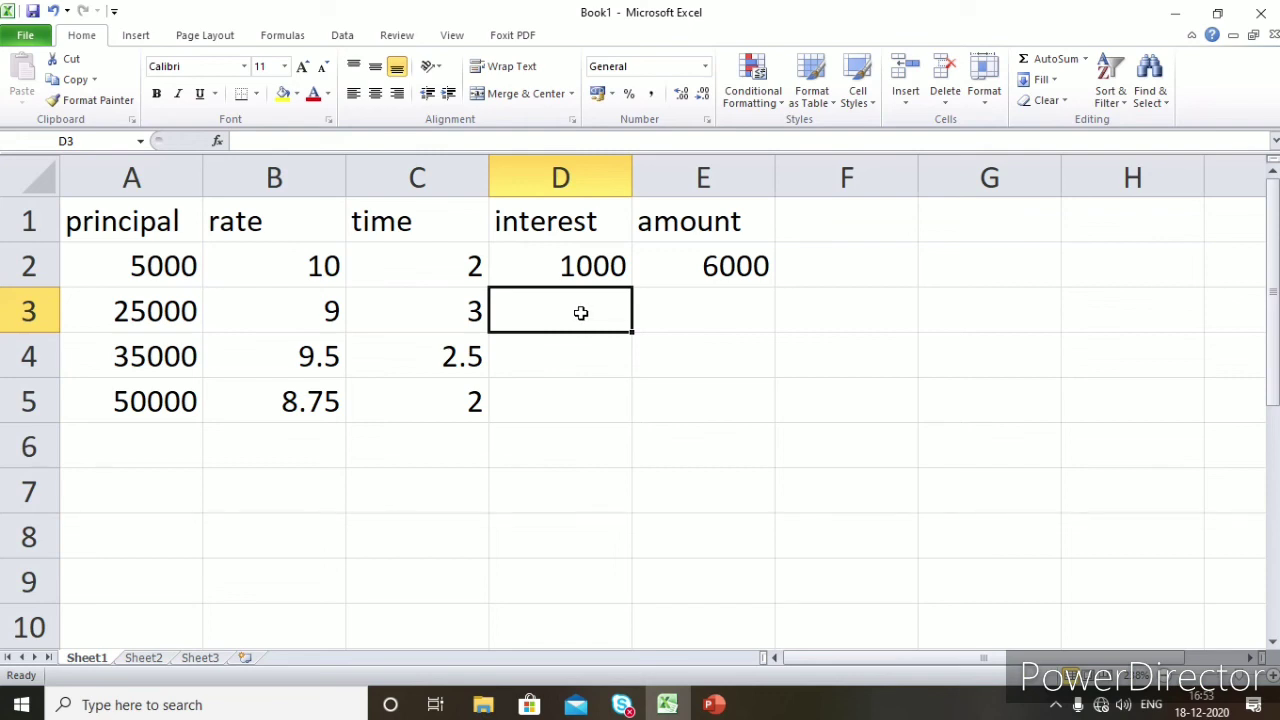
{"action": "left_click", "coordinate": [530, 265]}
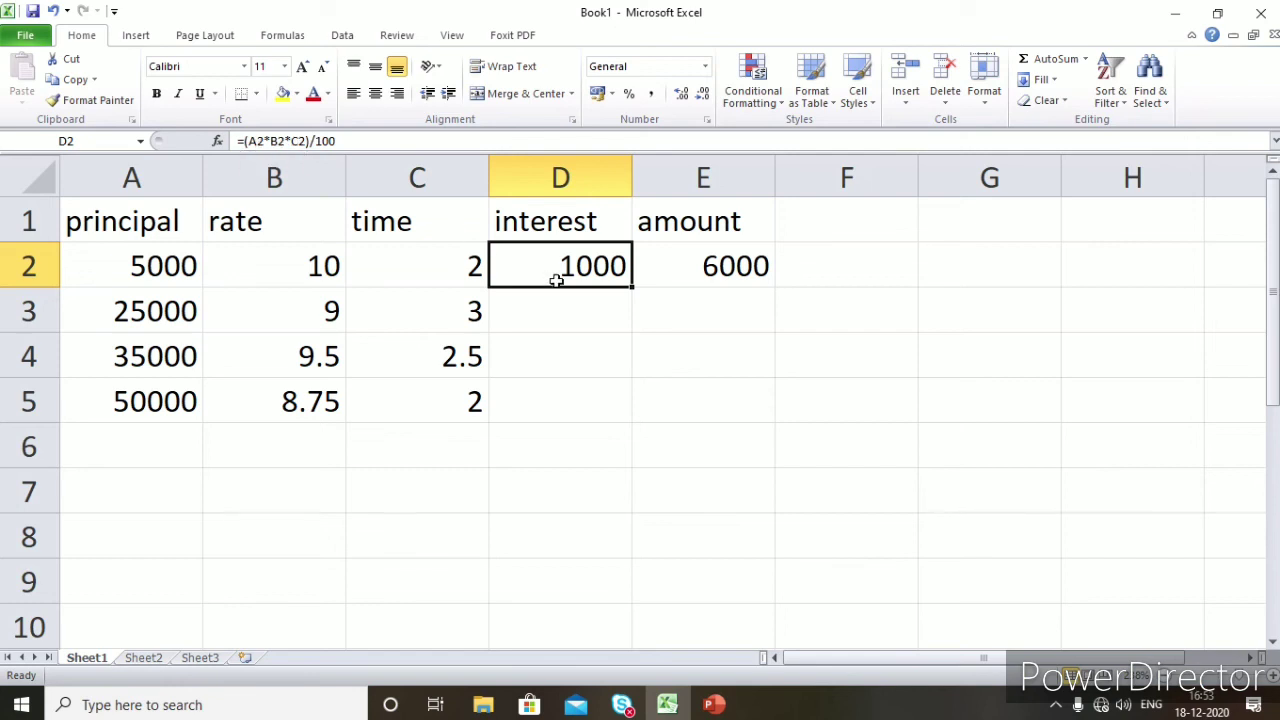
{"action": "left_click", "coordinate": [415, 278]}
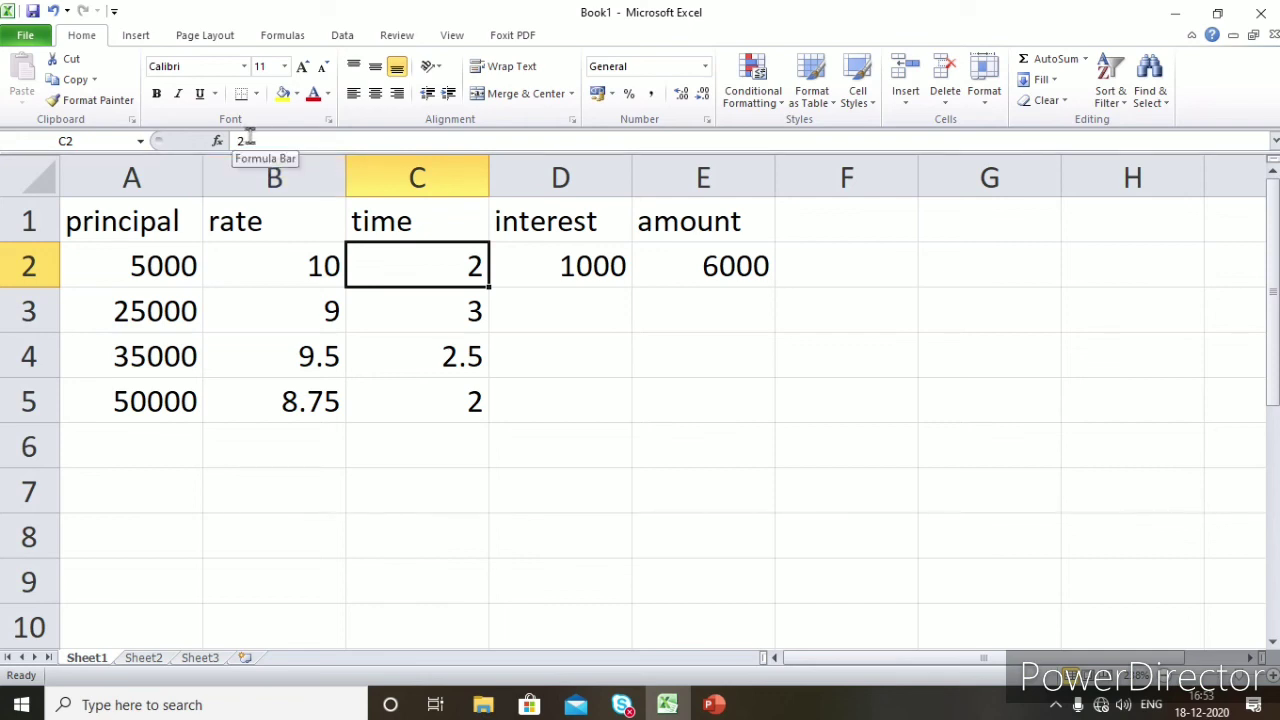
{"action": "left_click", "coordinate": [572, 276]}
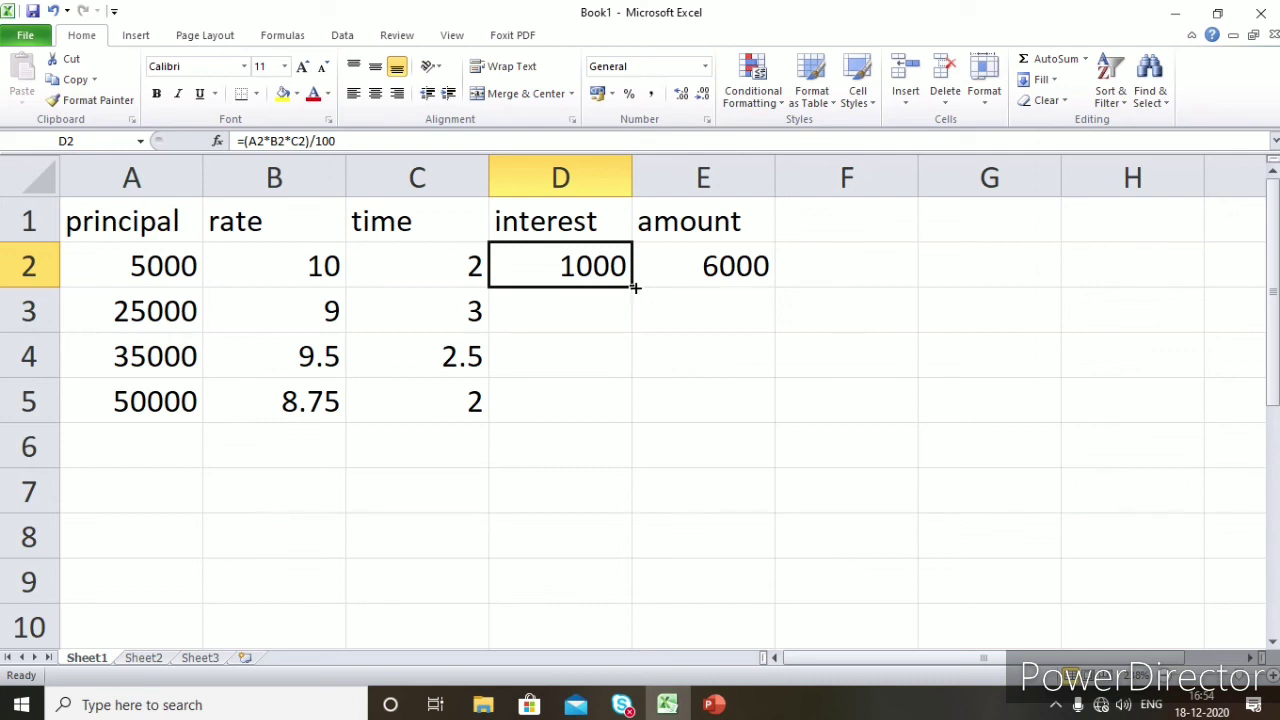
{"action": "left_click_drag", "start_coordinate": [634, 287], "coordinate": [632, 414]}
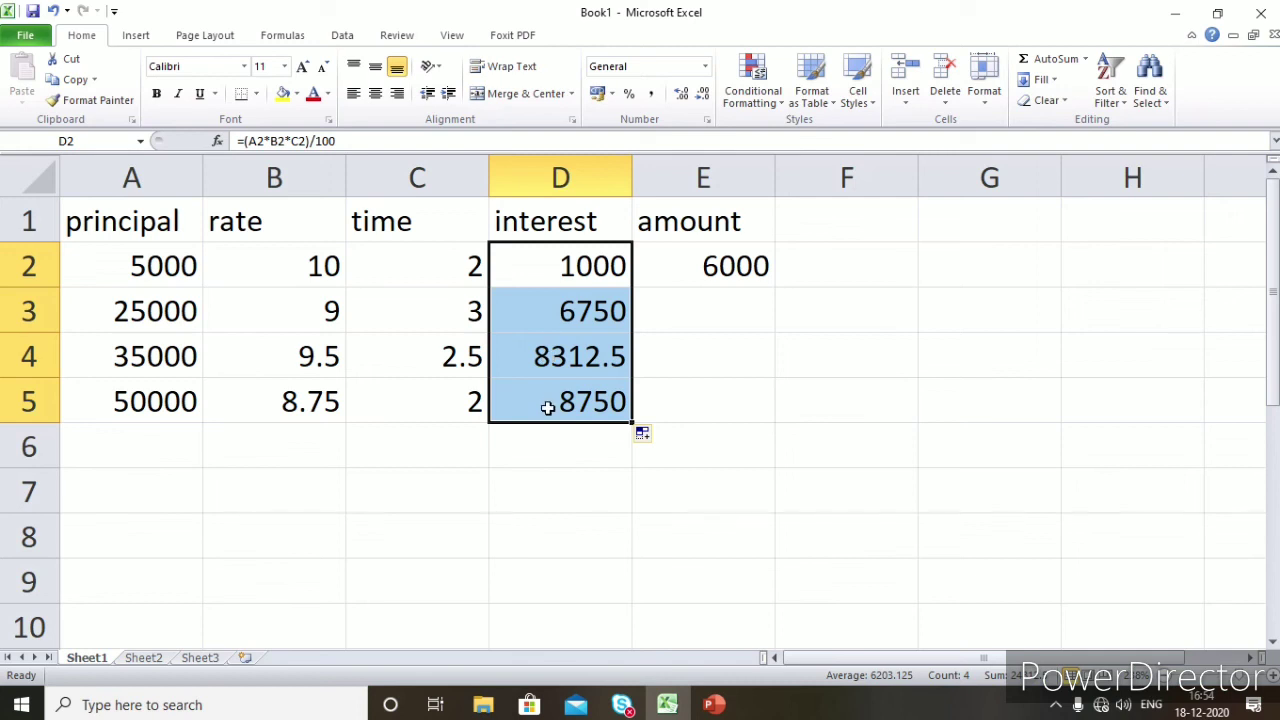
{"action": "left_click", "coordinate": [586, 450]}
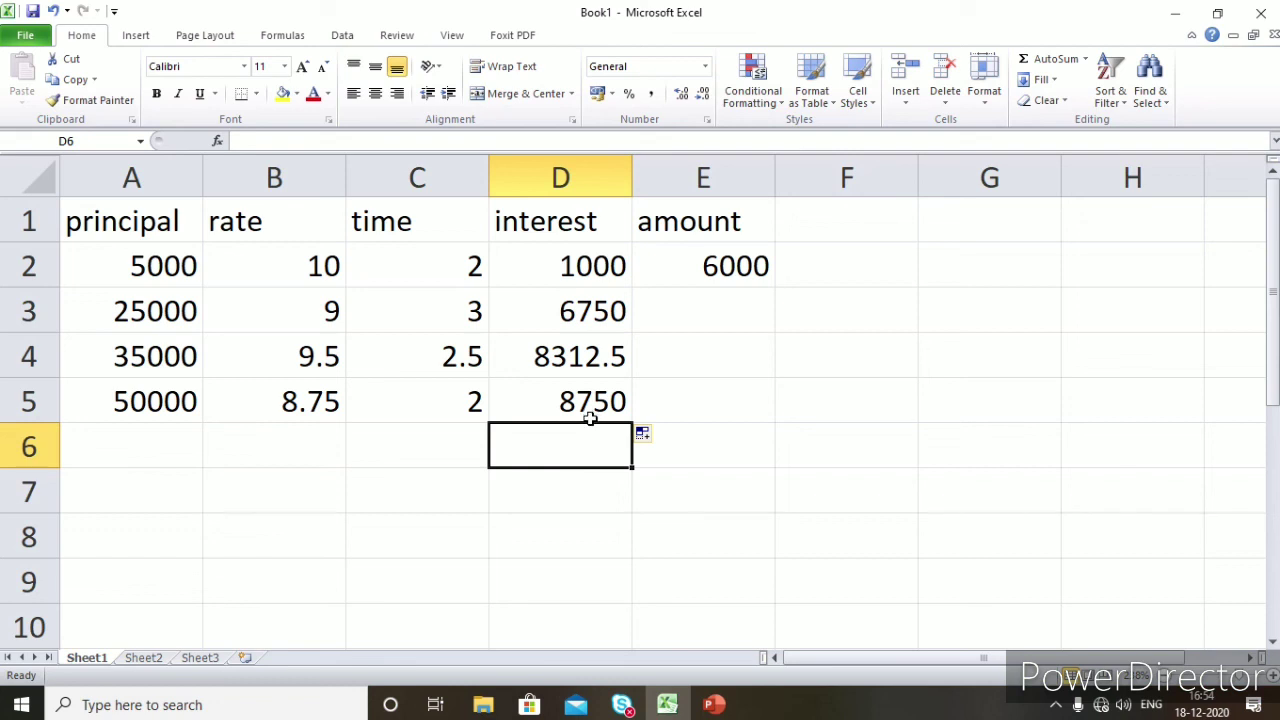
Copy the amount formula from E2 down through cell E5.
{"action": "left_click", "coordinate": [707, 268]}
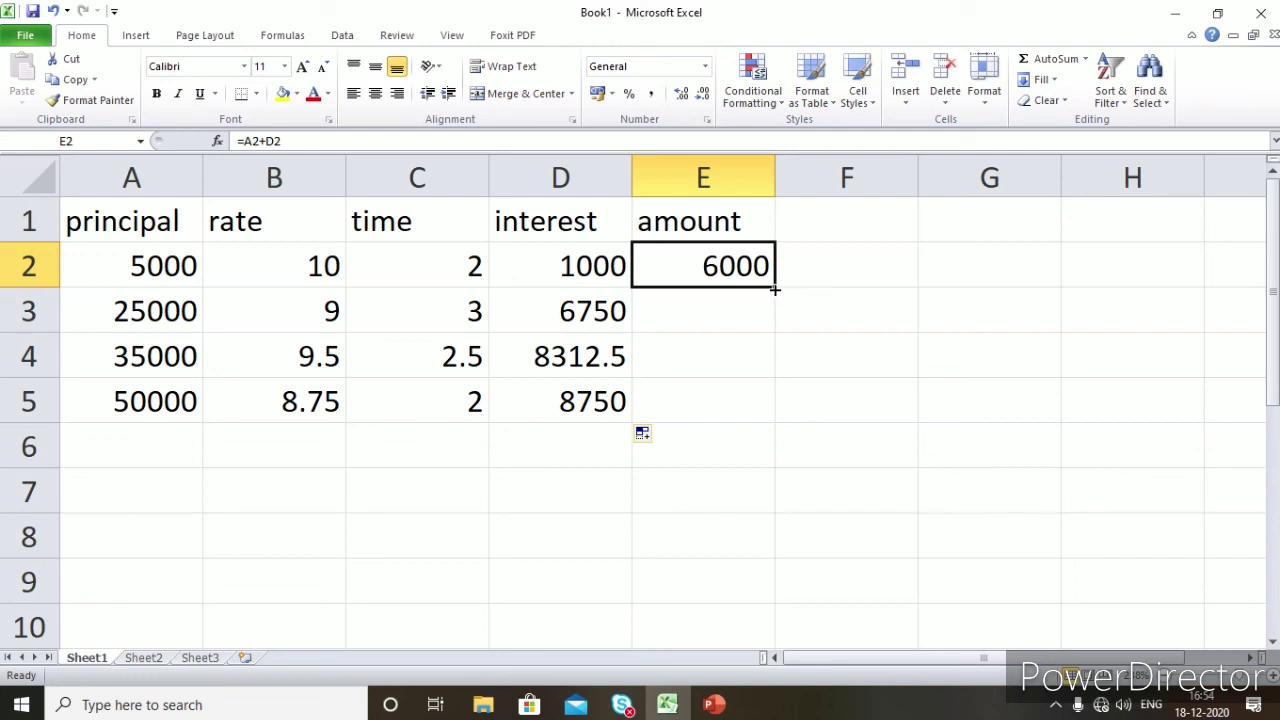
{"action": "left_click_drag", "start_coordinate": [774, 289], "coordinate": [766, 416]}
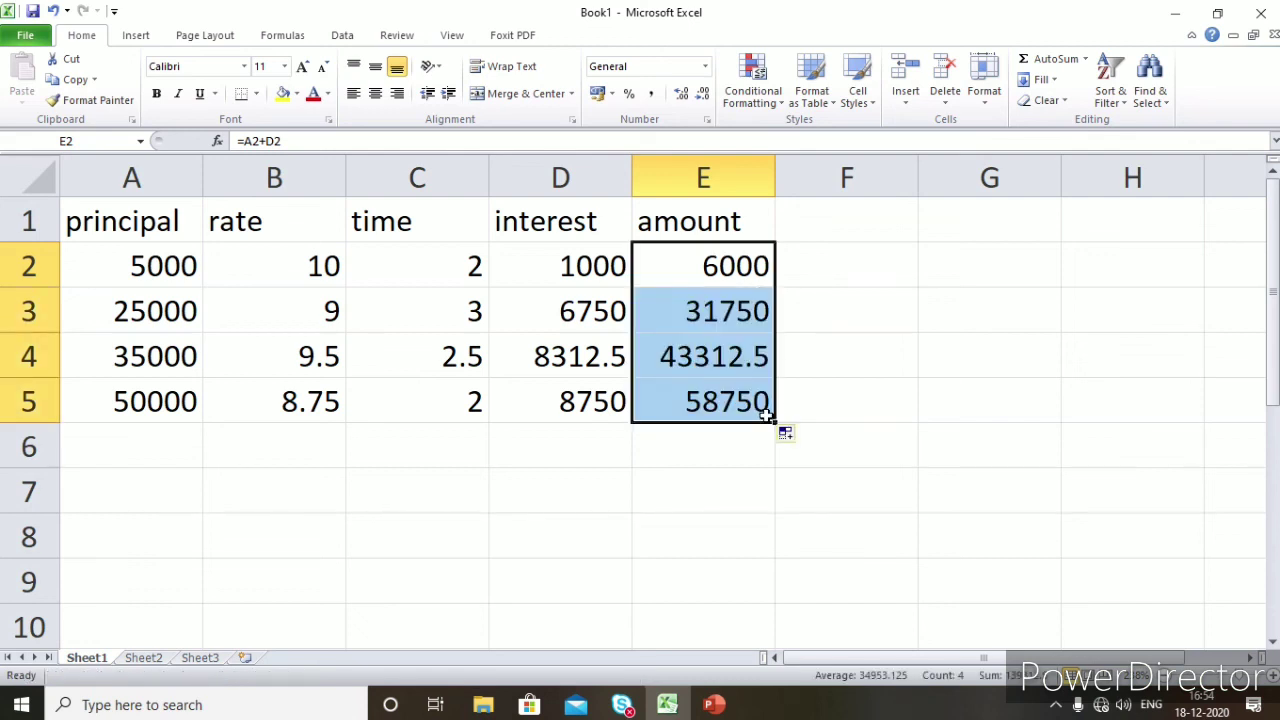
{"action": "left_click", "coordinate": [826, 412]}
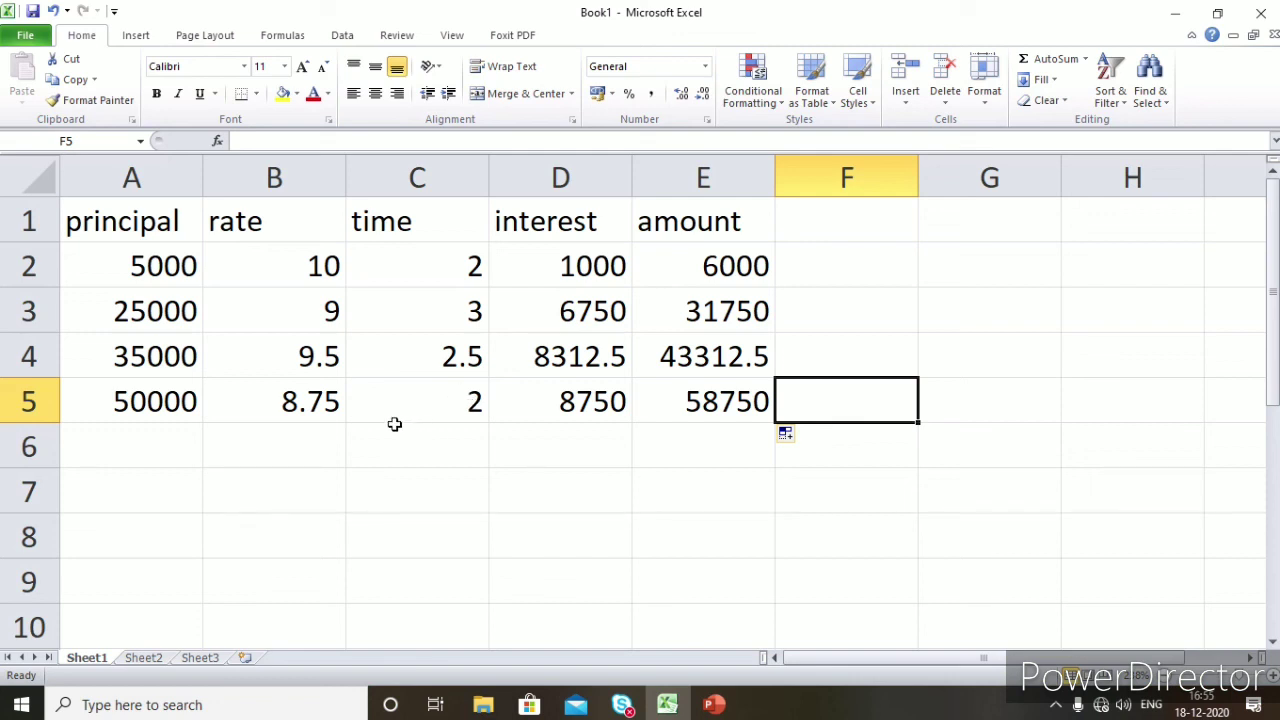
Switch to Sheet2 with the student marks headers and select cell I2 under the TOTAL header.
{"action": "left_click", "coordinate": [143, 658]}
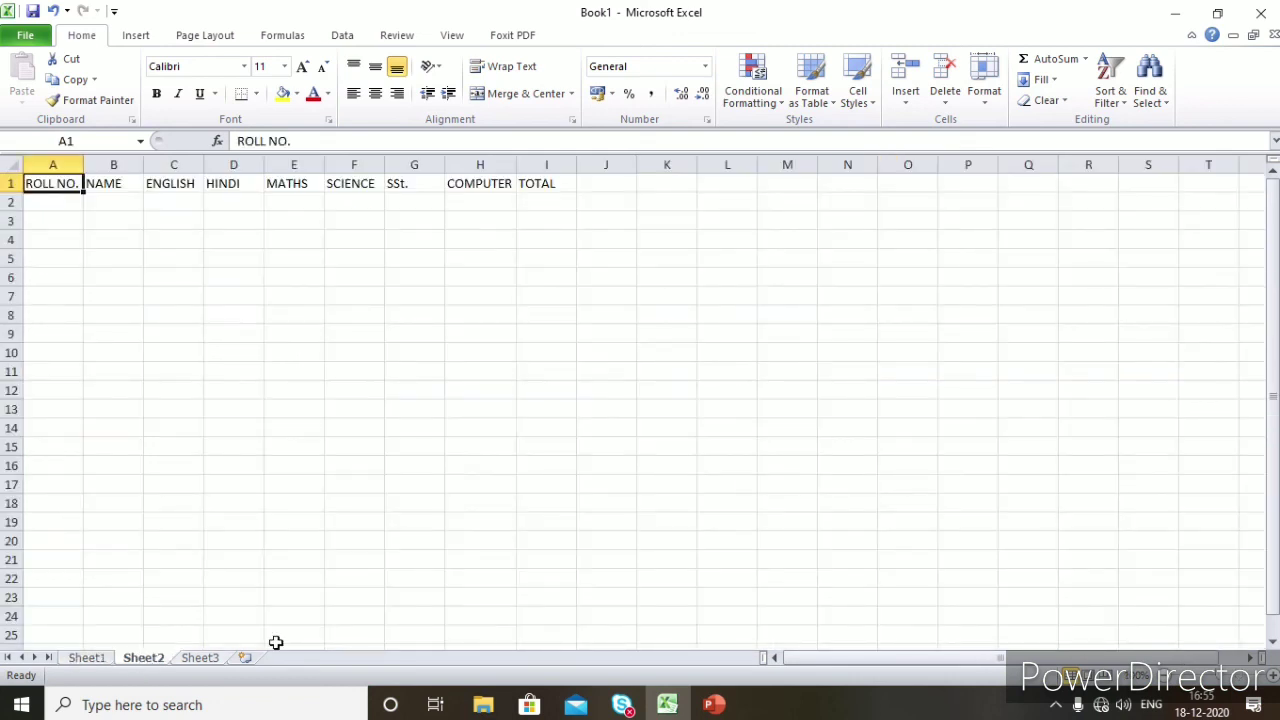
{"action": "left_click", "coordinate": [1236, 676]}
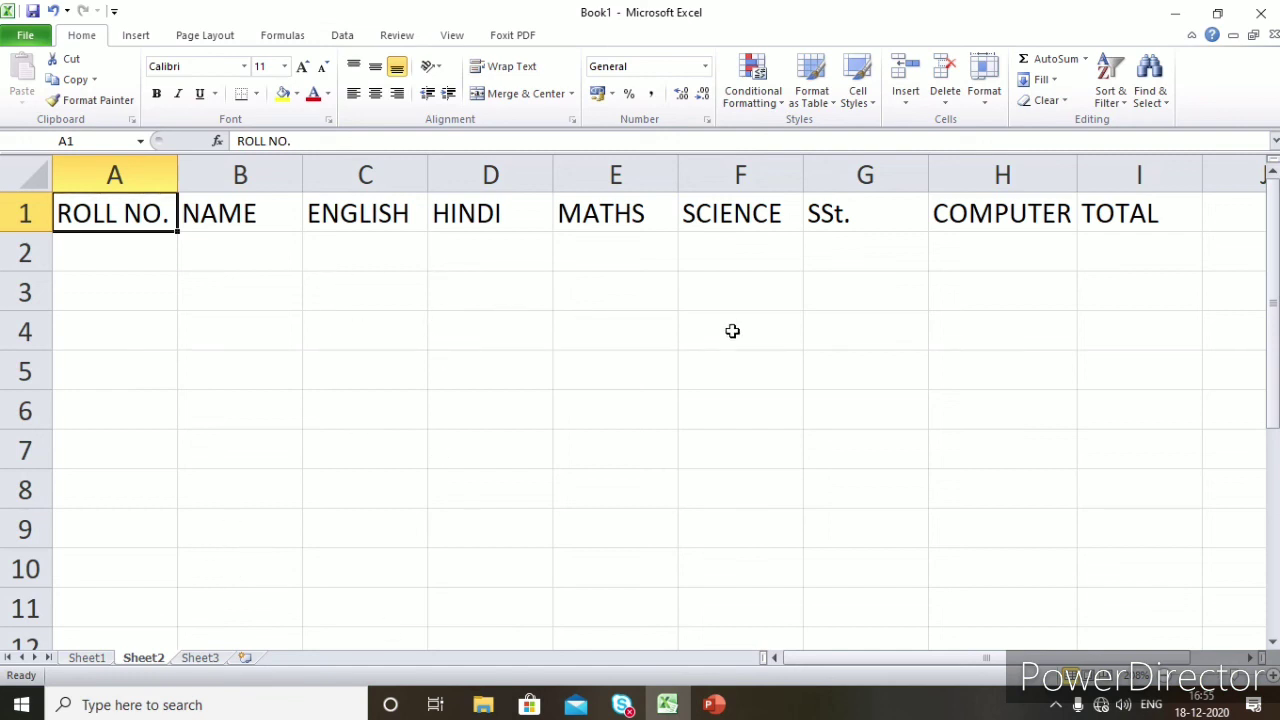
{"action": "left_click", "coordinate": [1139, 266]}
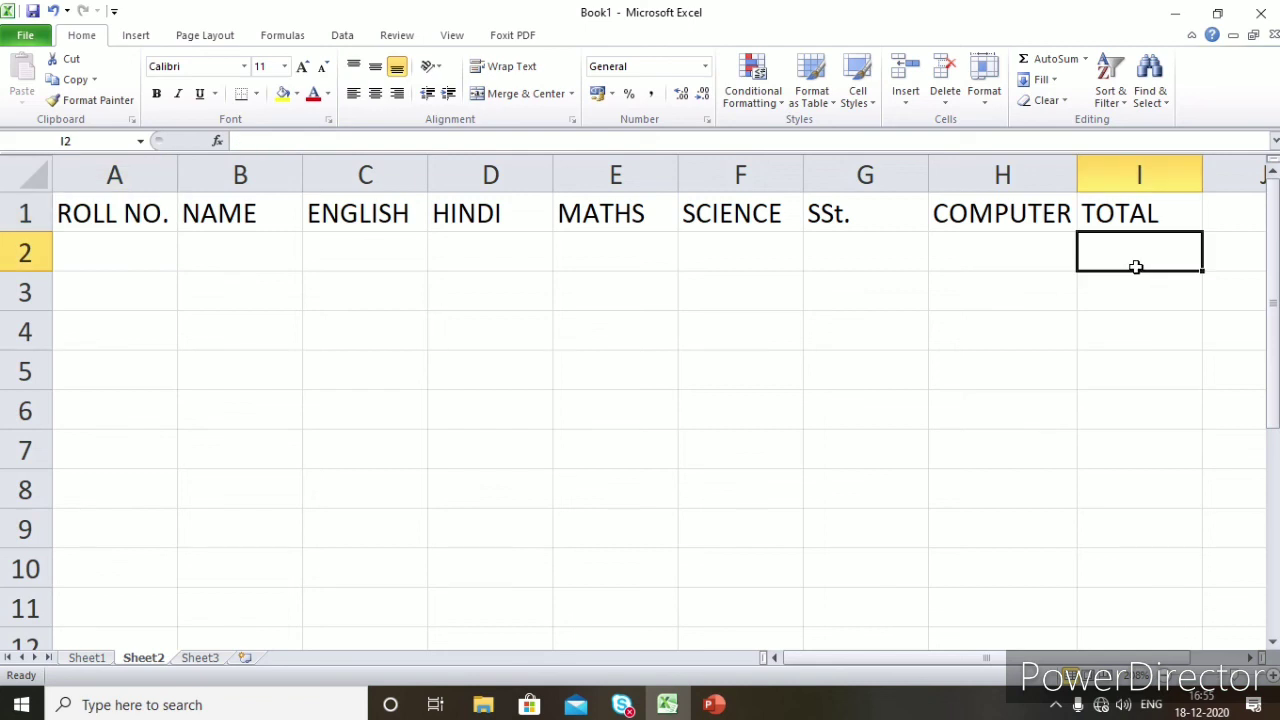